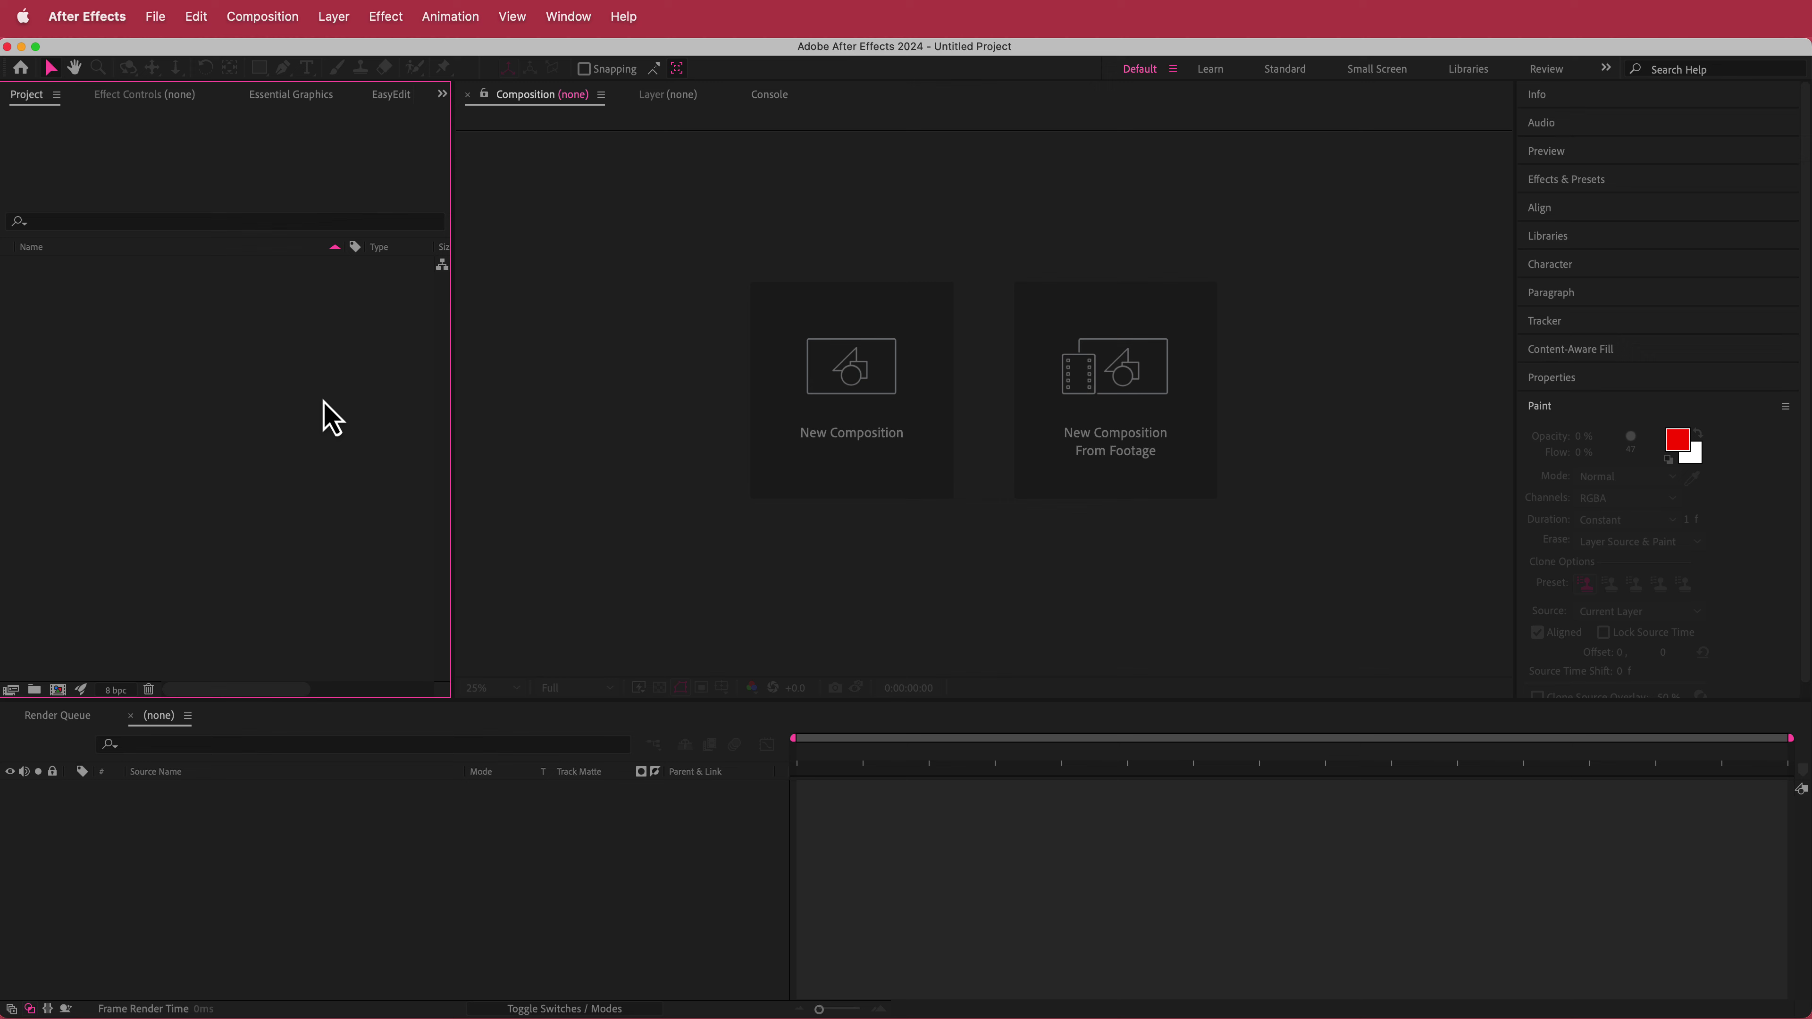
Import the car clip 9129105-uhd_4096_2160_25fps.mp4 into the Project panel.
right_click(129, 348)
mouse_move(221, 446)
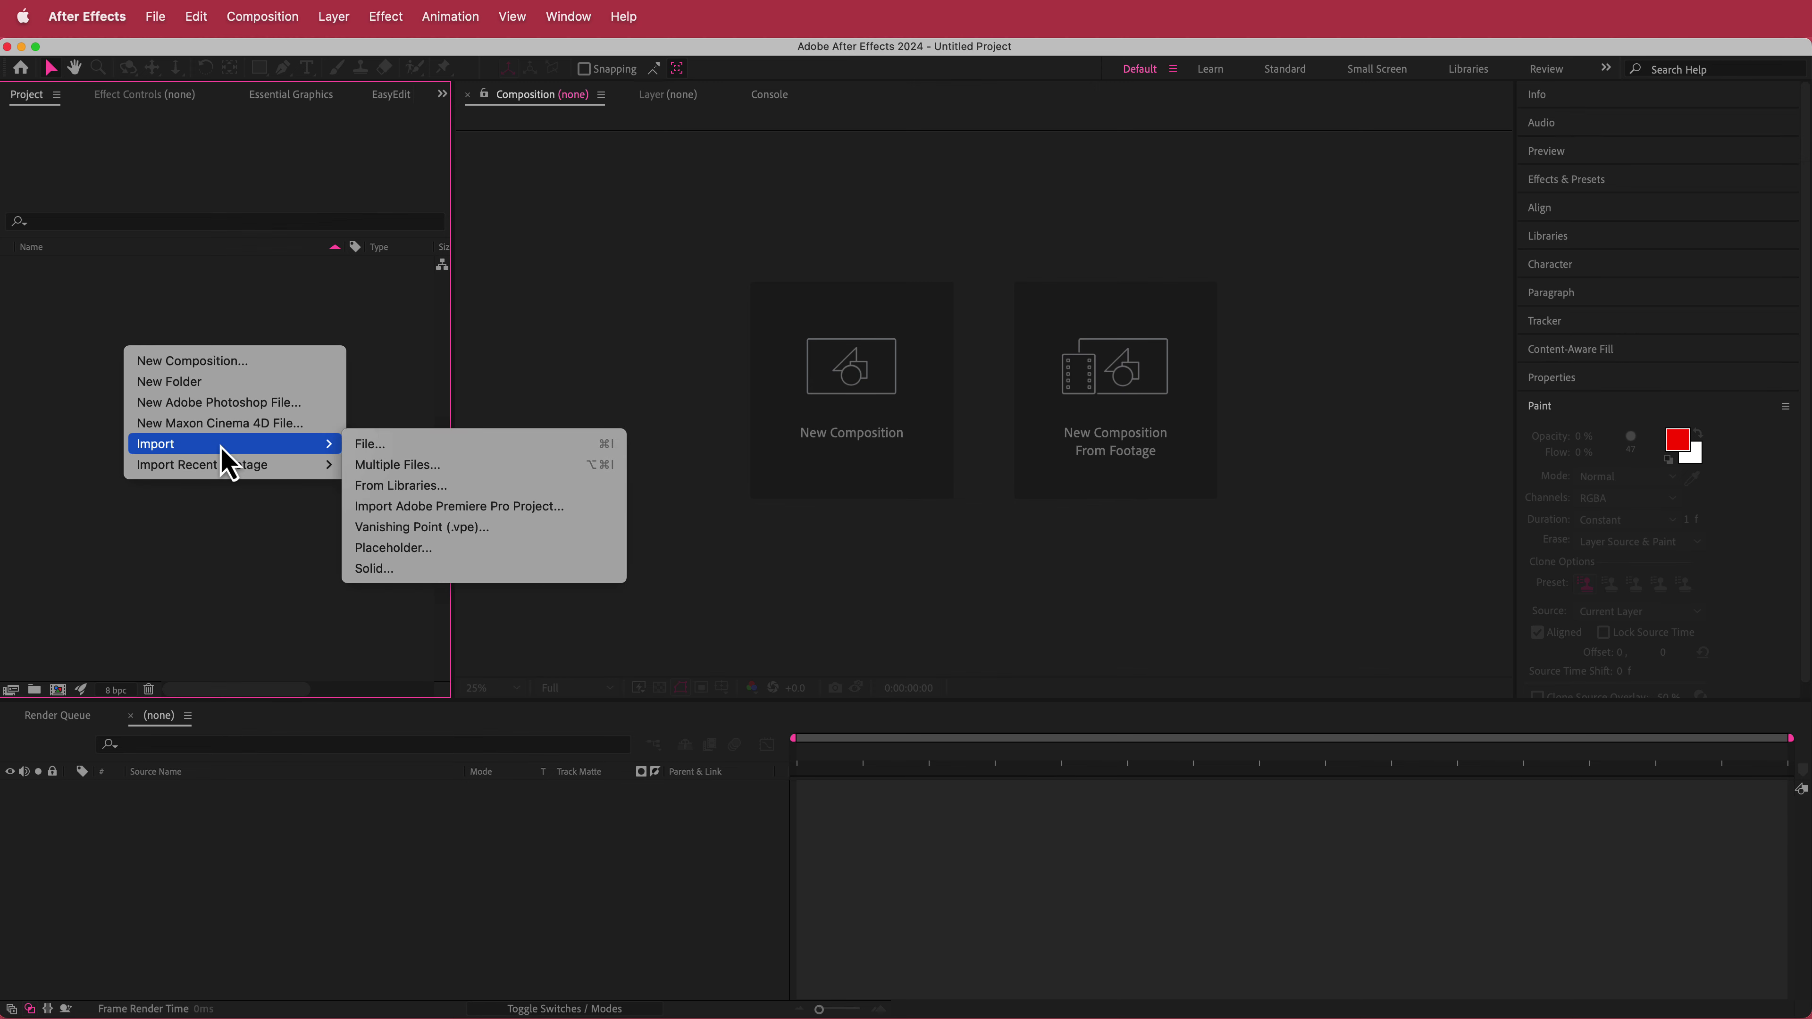
click(416, 446)
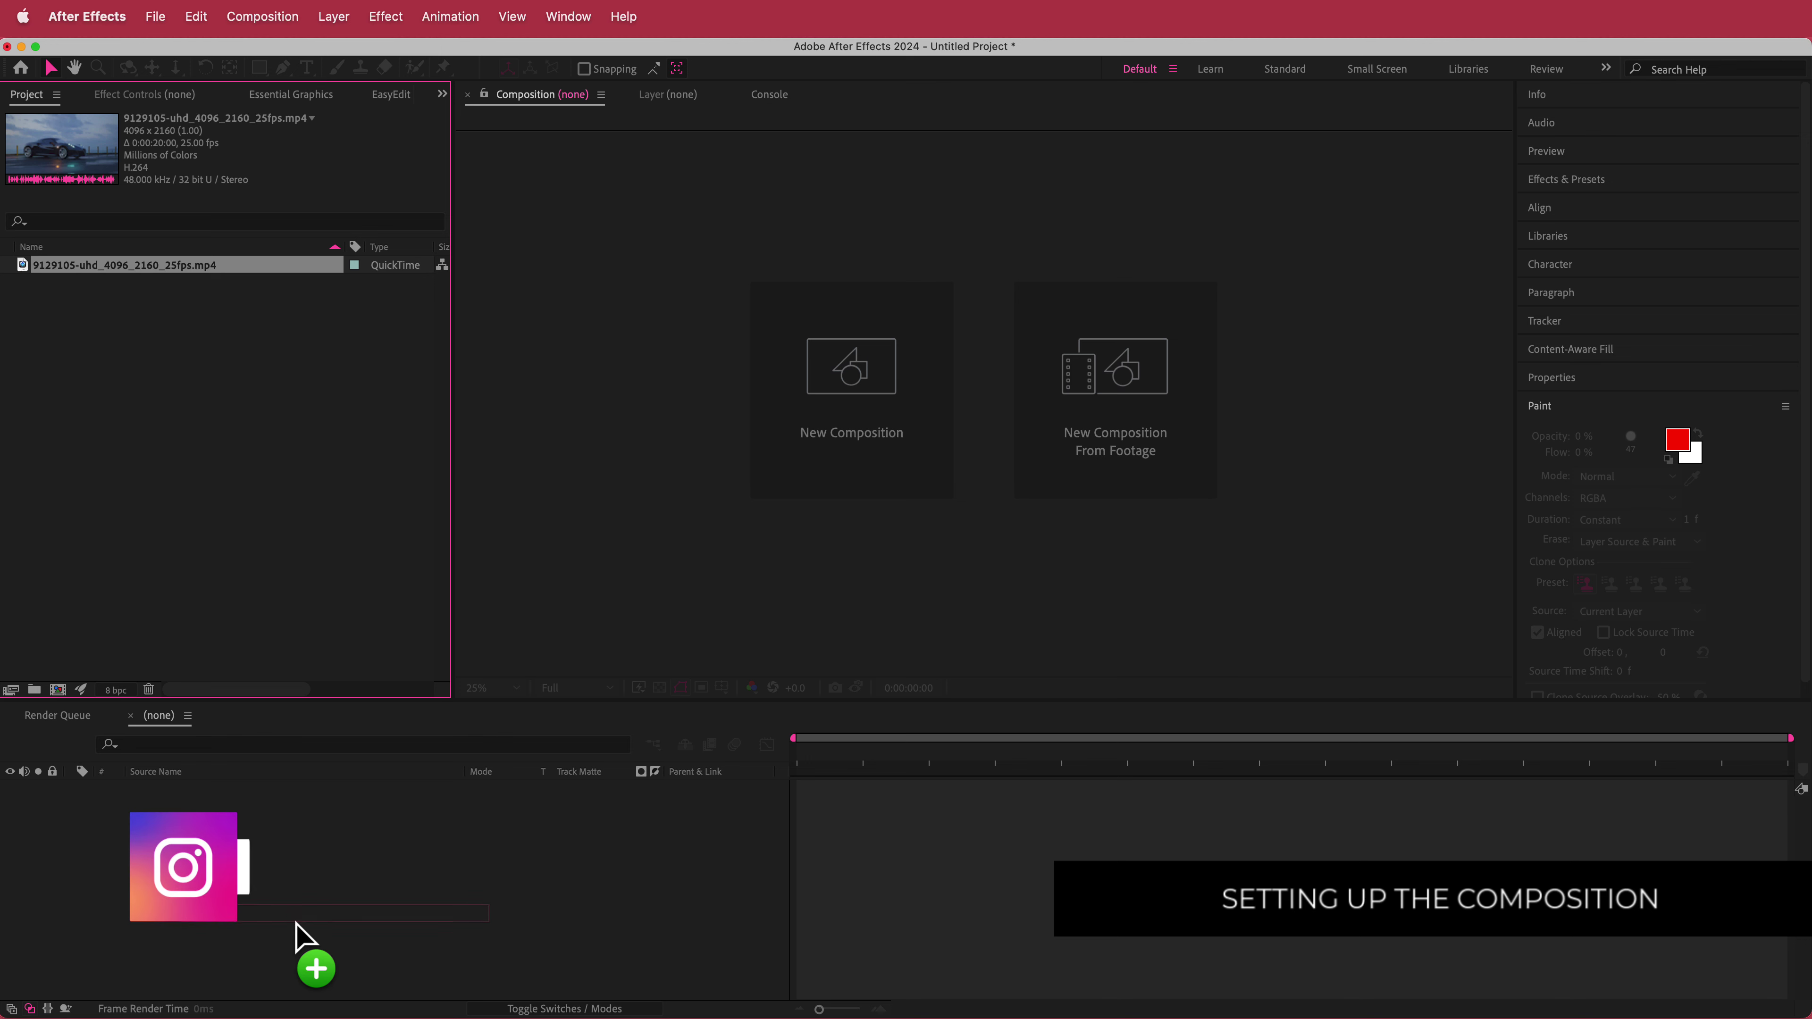
Create a composition from the car clip and trim it to a 10-second work area.
drag(305, 898, 295, 809)
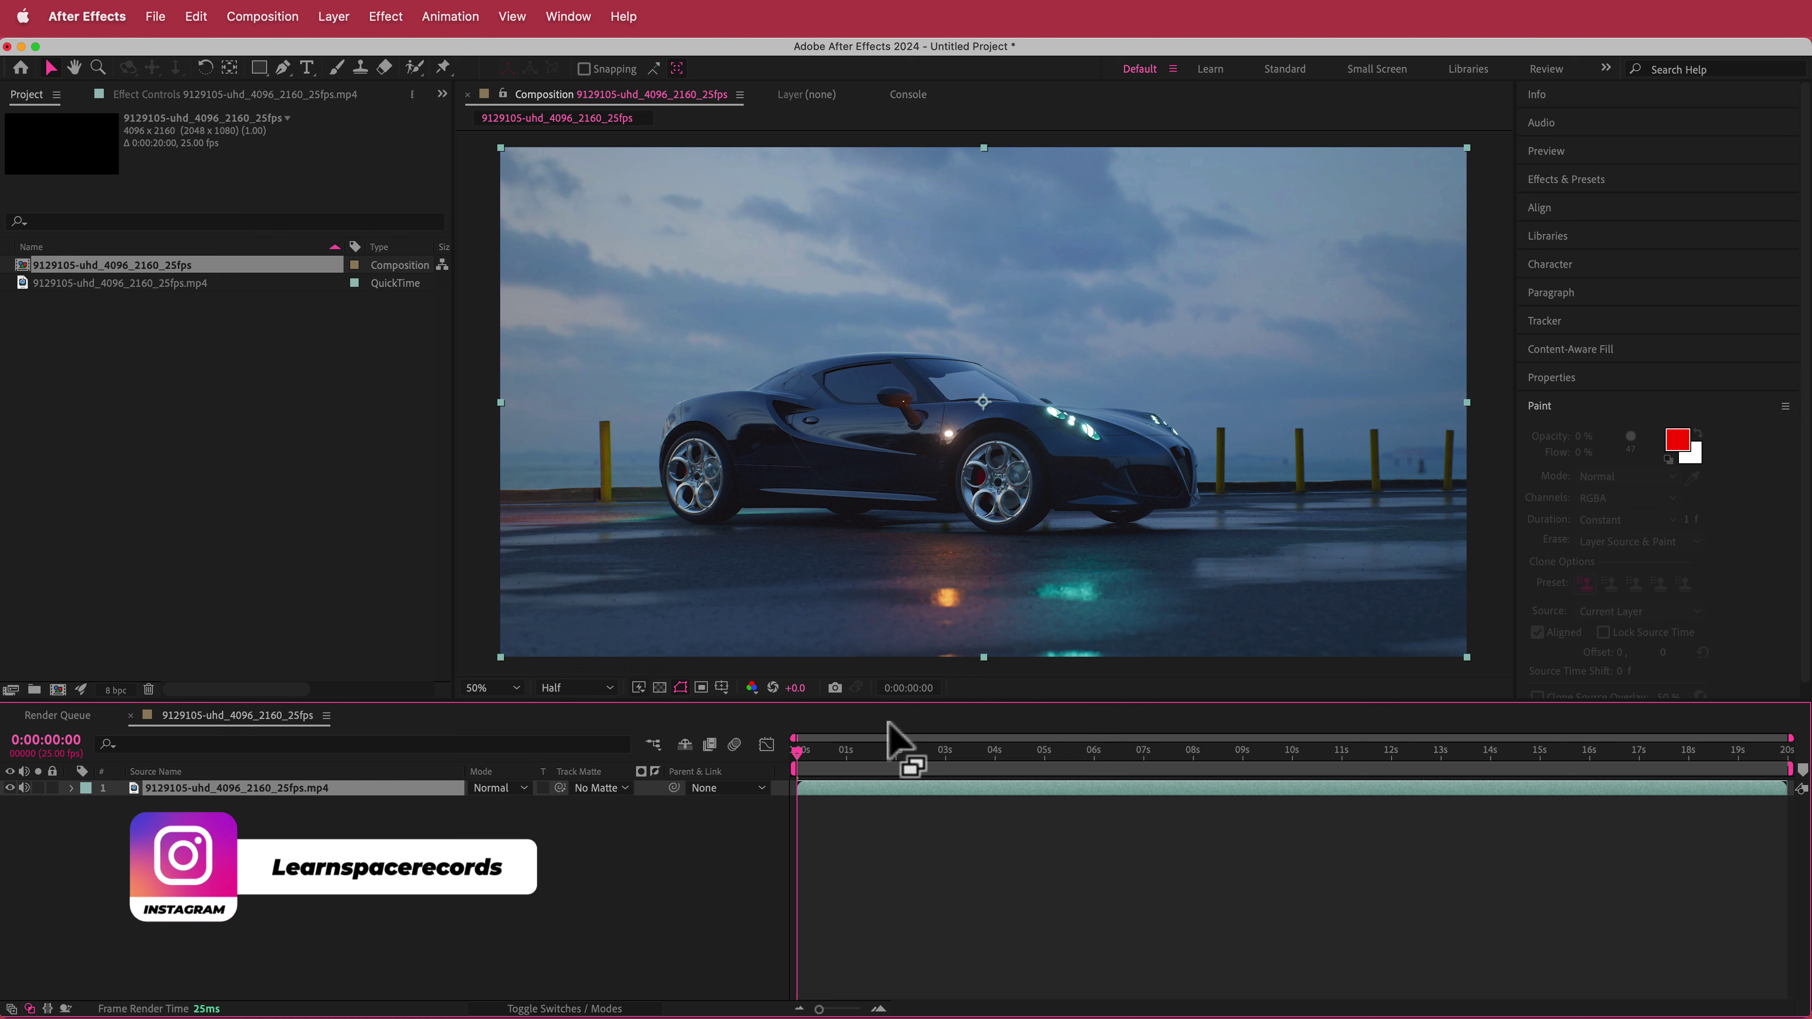
drag(804, 759, 1292, 759)
drag(1795, 769, 1295, 785)
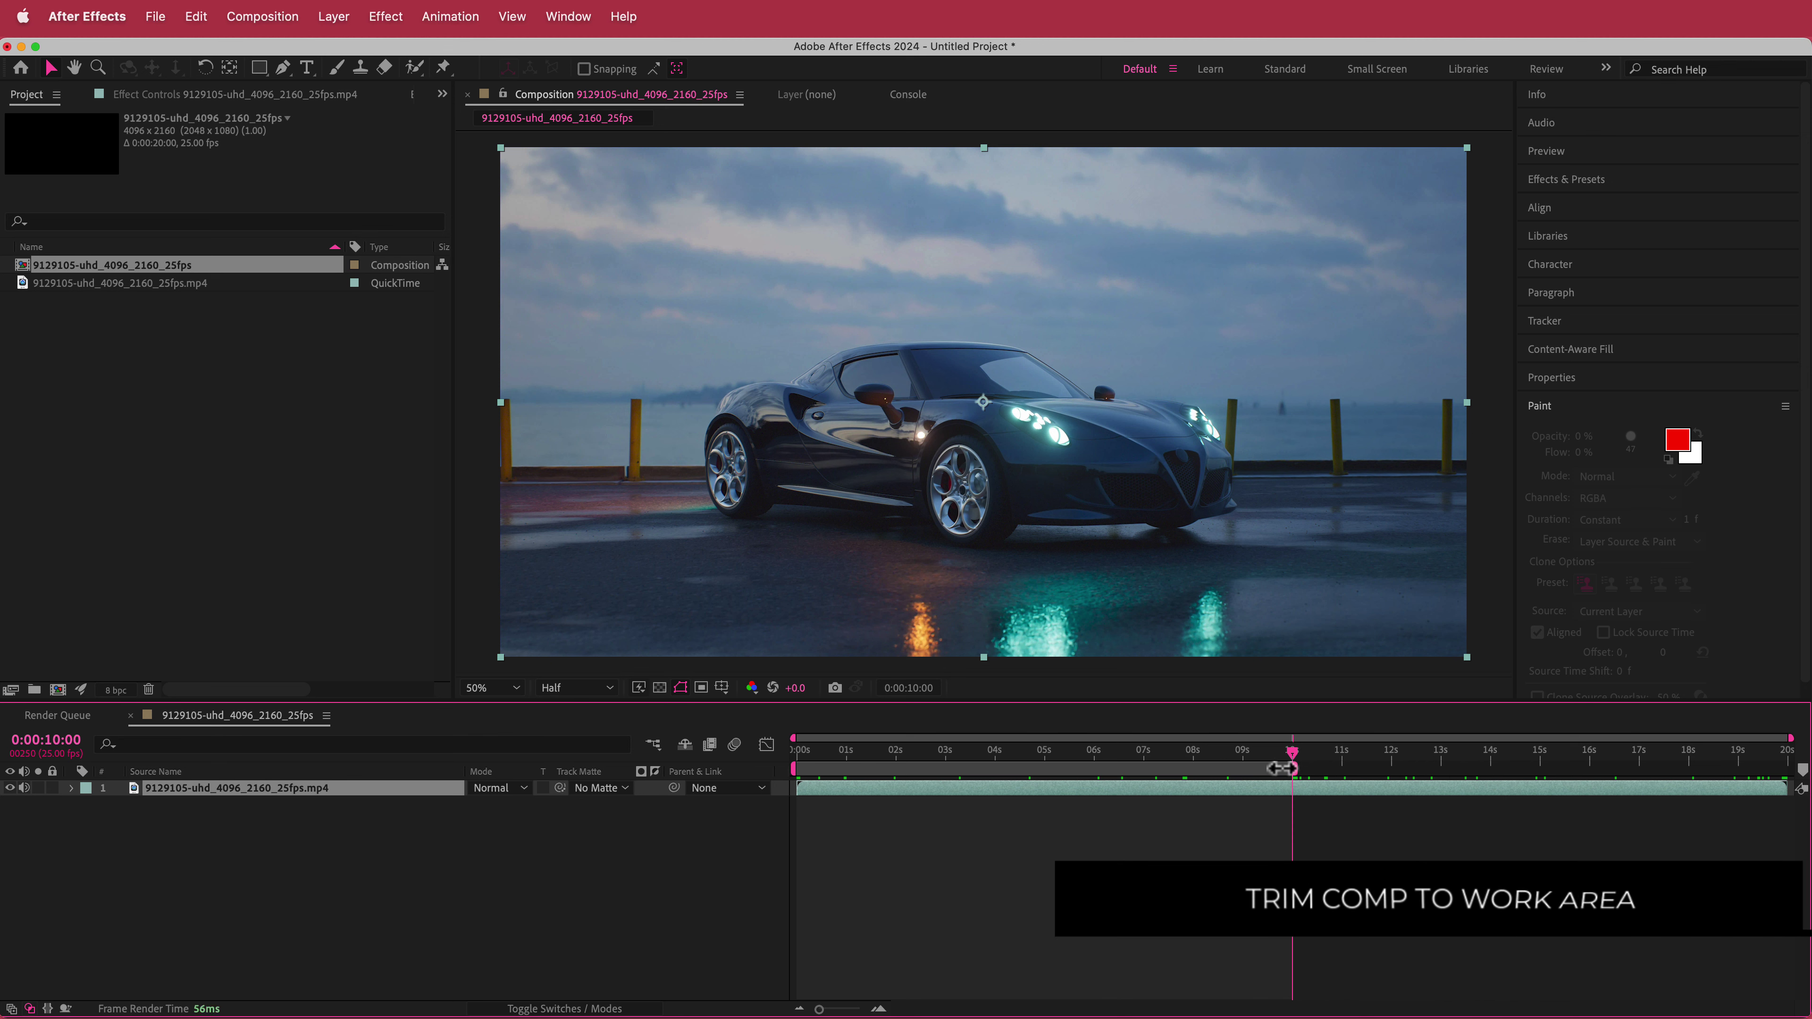
right_click(1285, 769)
click(1368, 828)
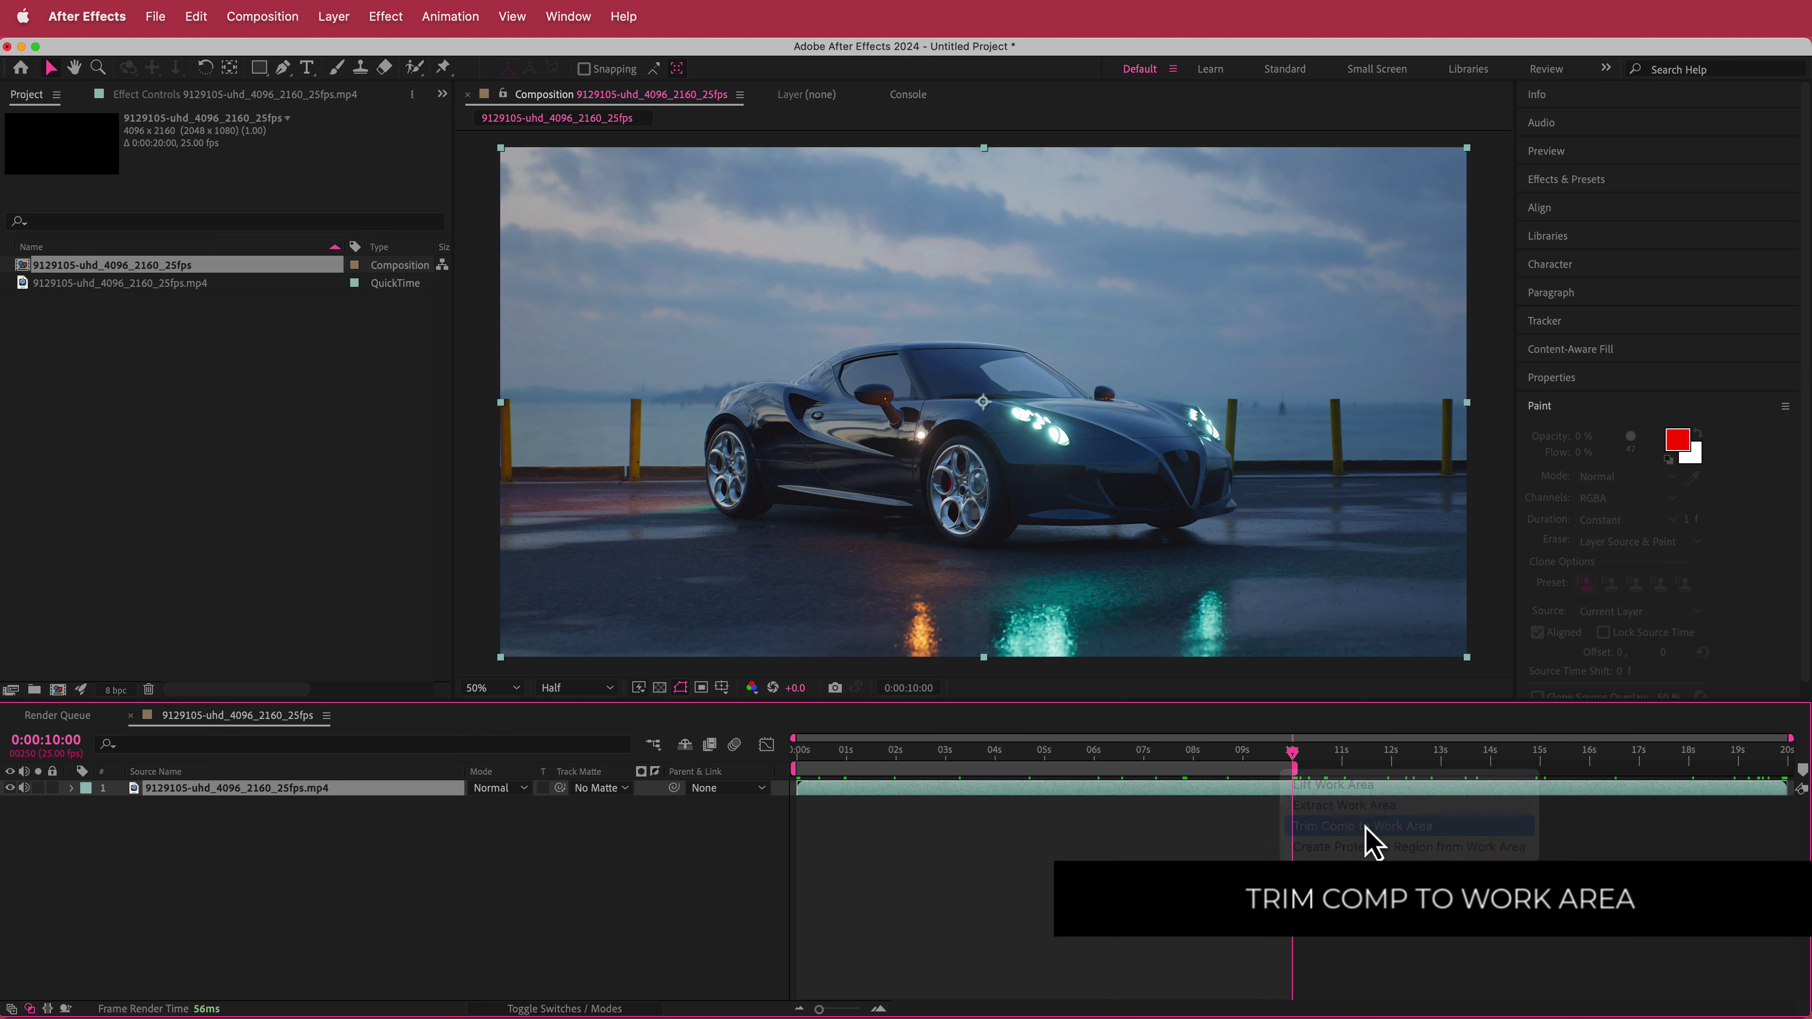
Return to the clip's start and set the preview resolution to Full.
drag(1795, 774, 728, 826)
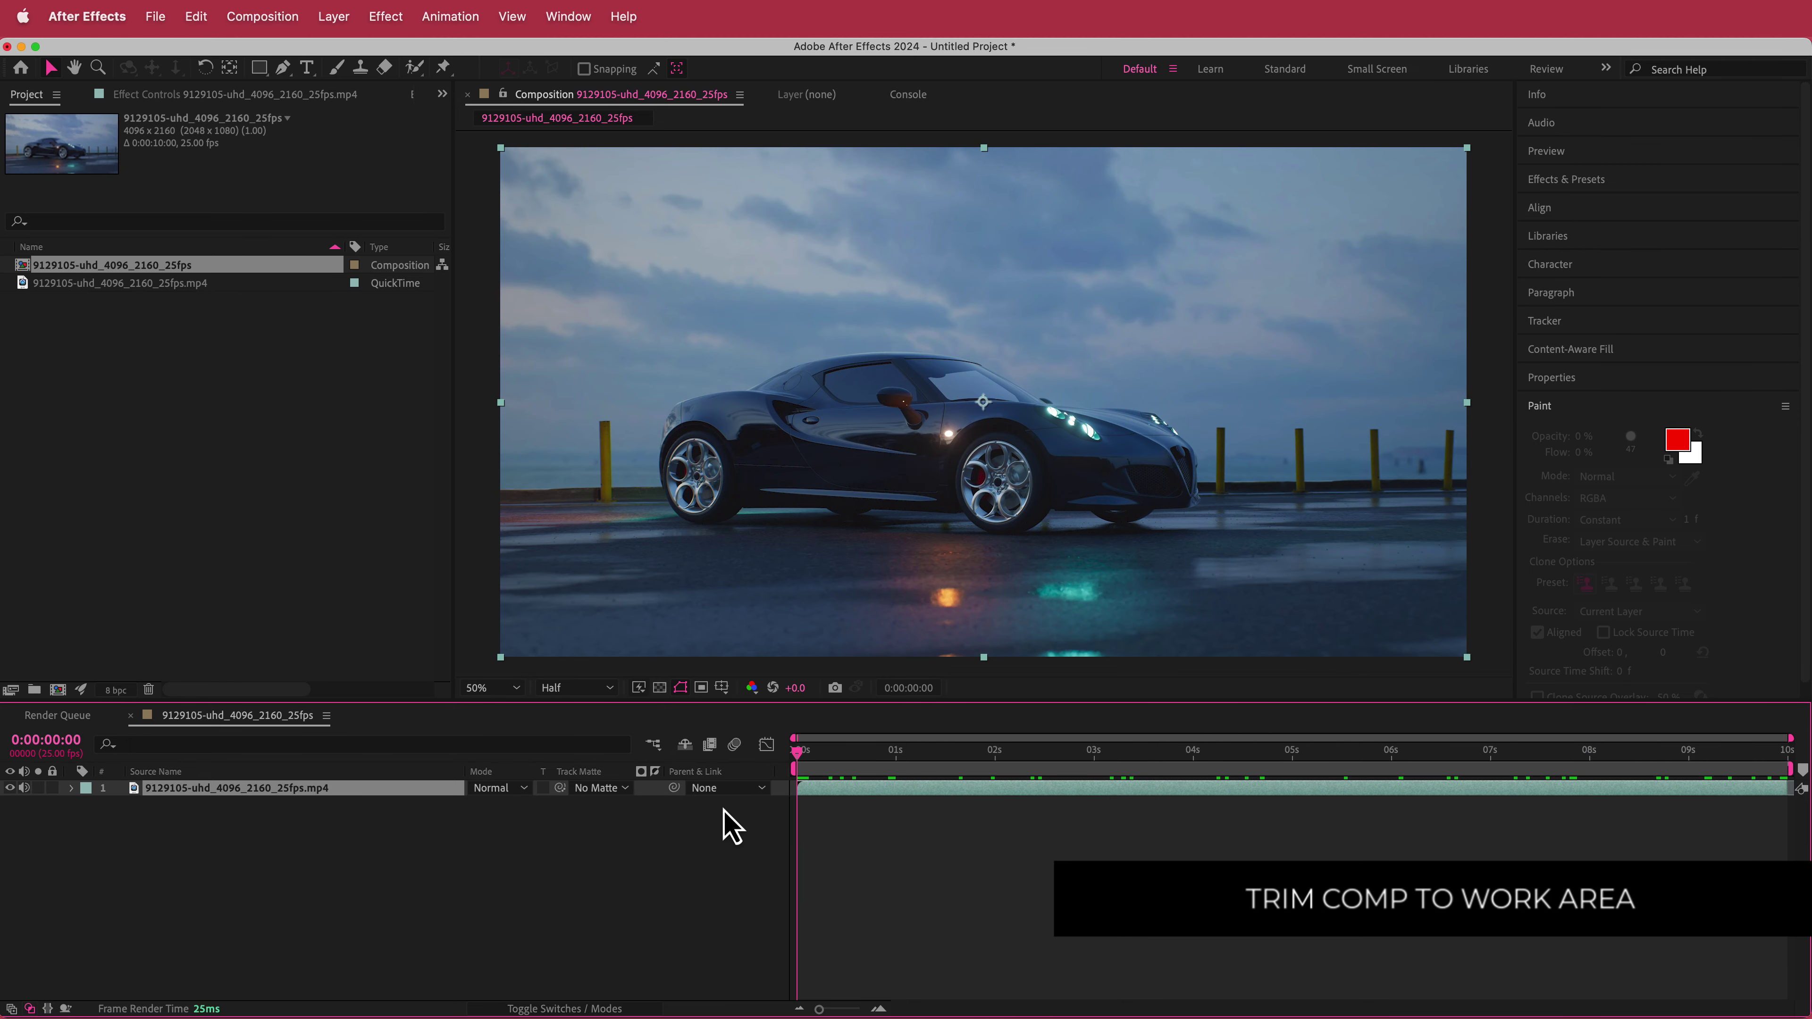
click(578, 689)
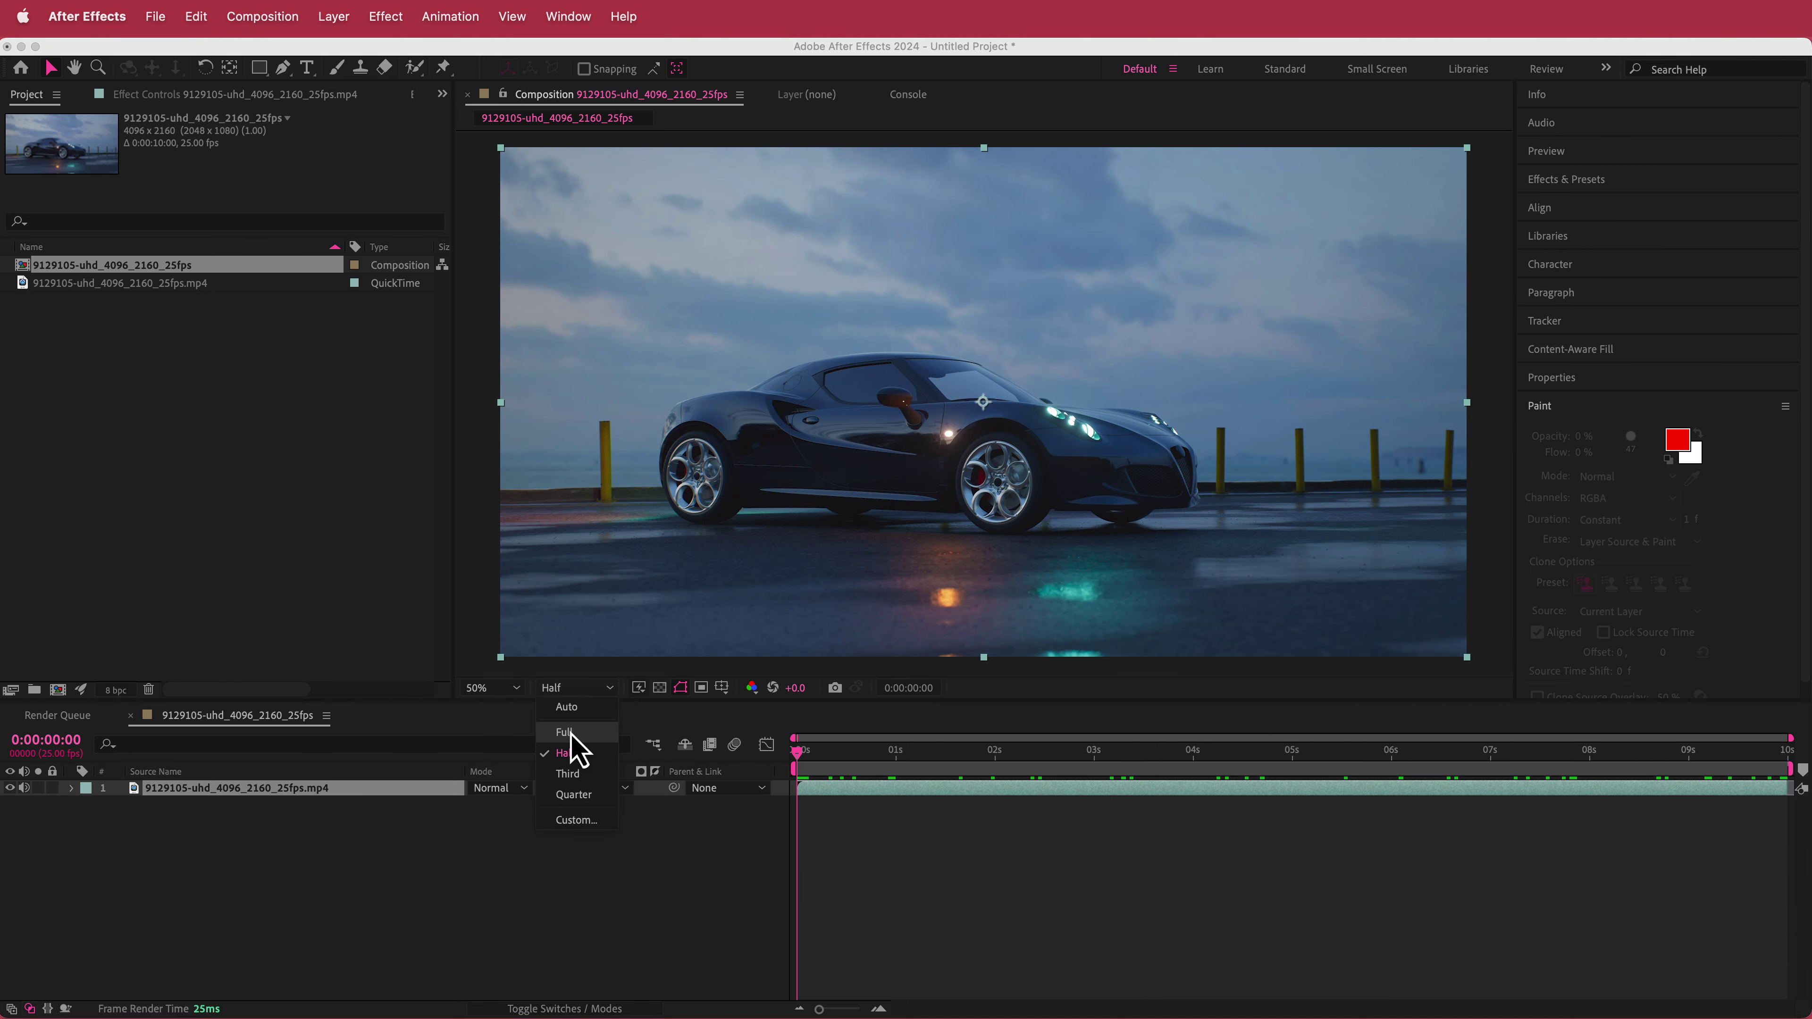
click(578, 747)
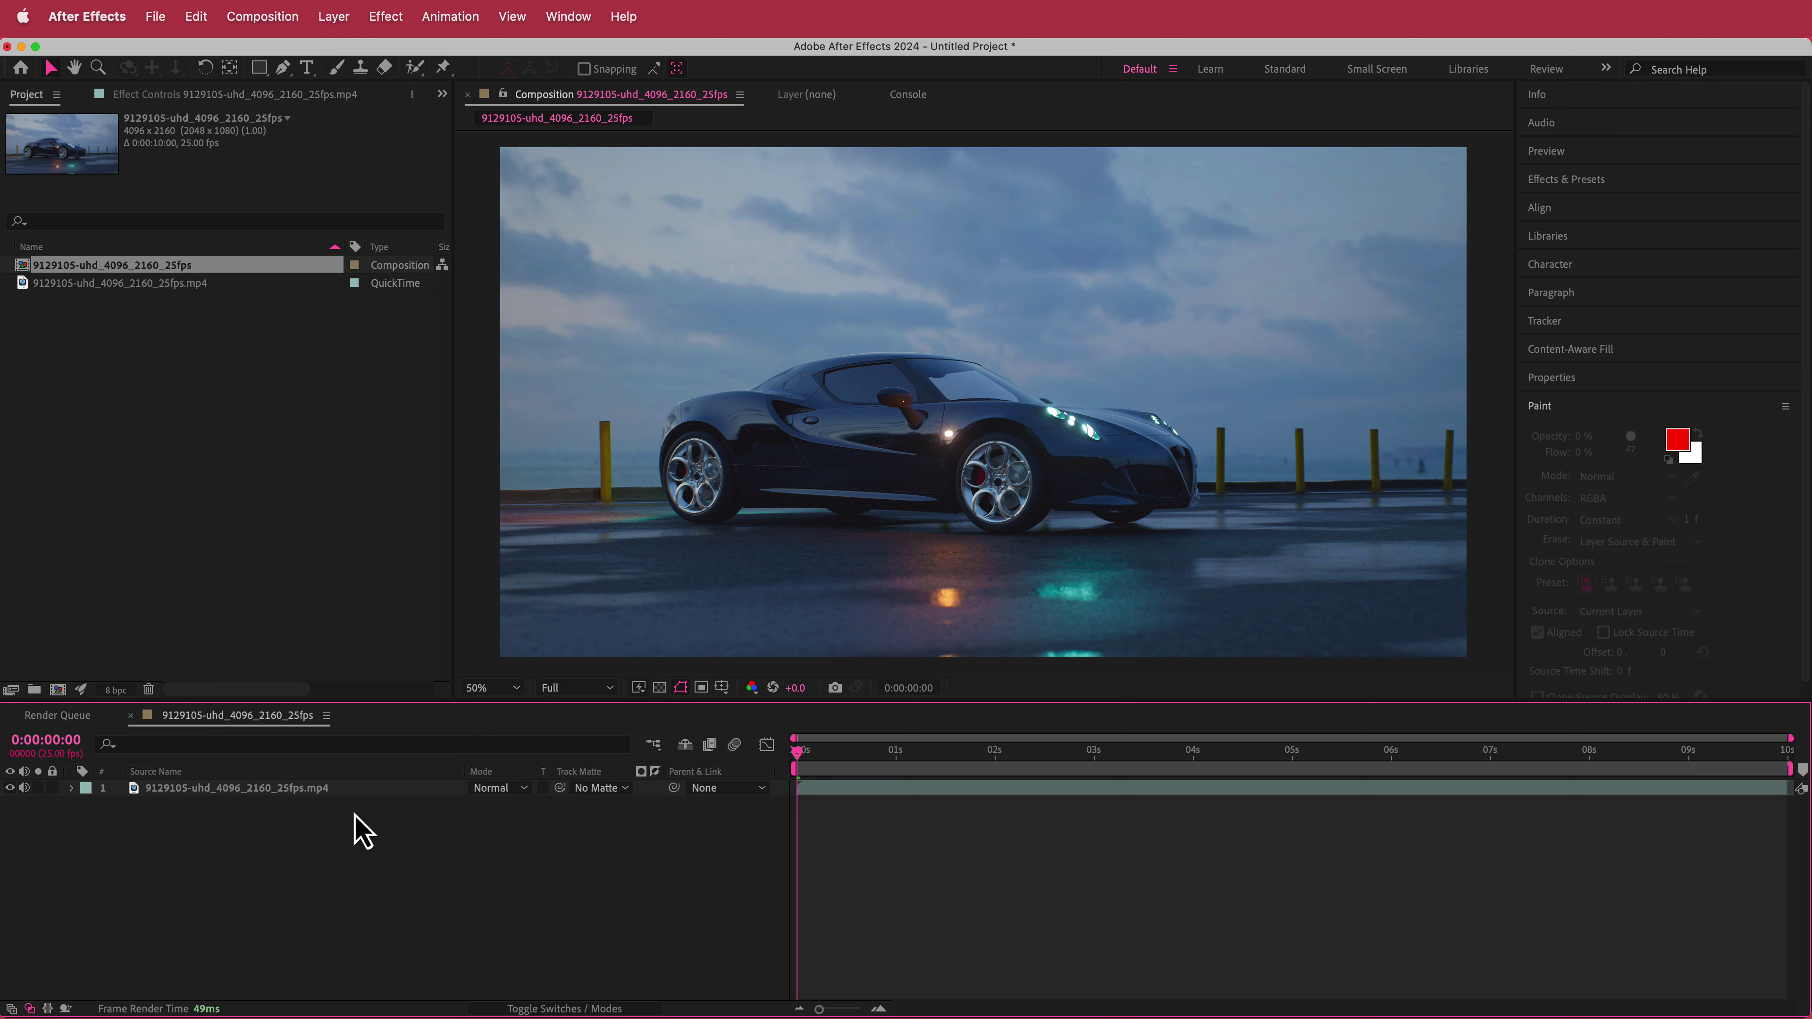
Duplicate the car footage layer and open the top copy in the Layer panel with Roto Brush.
click(316, 789)
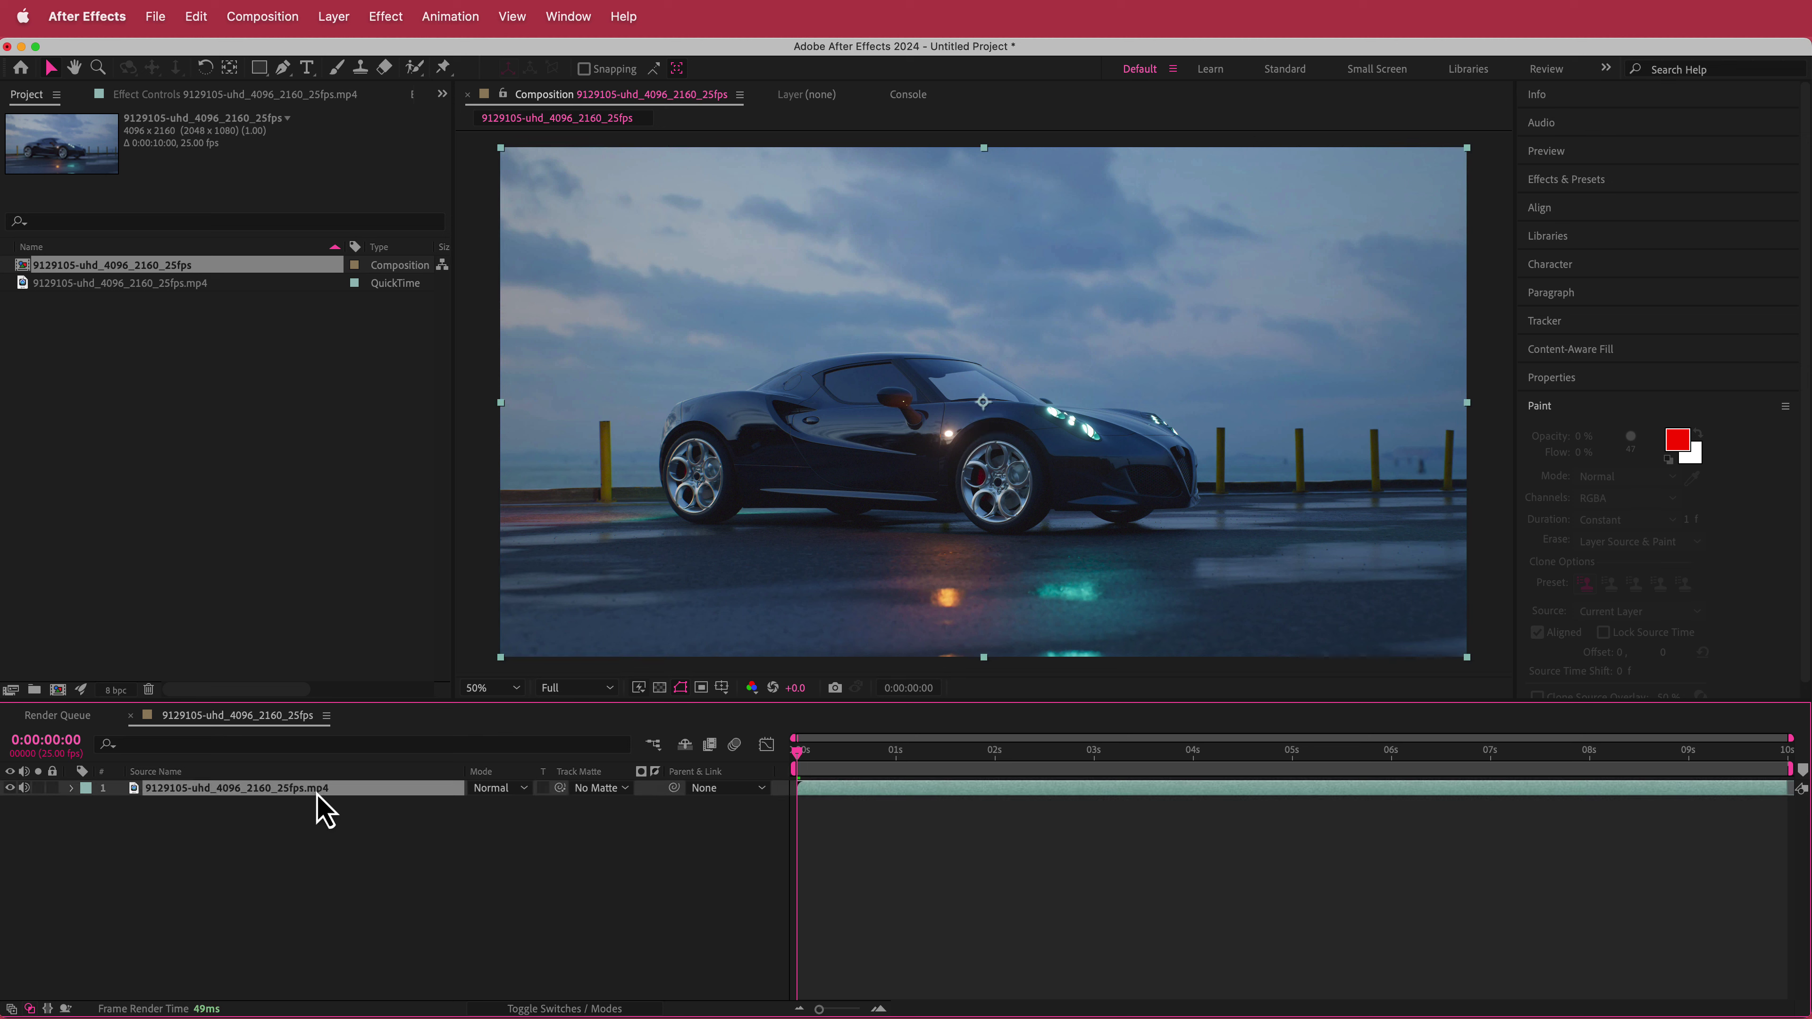
key(super+d)
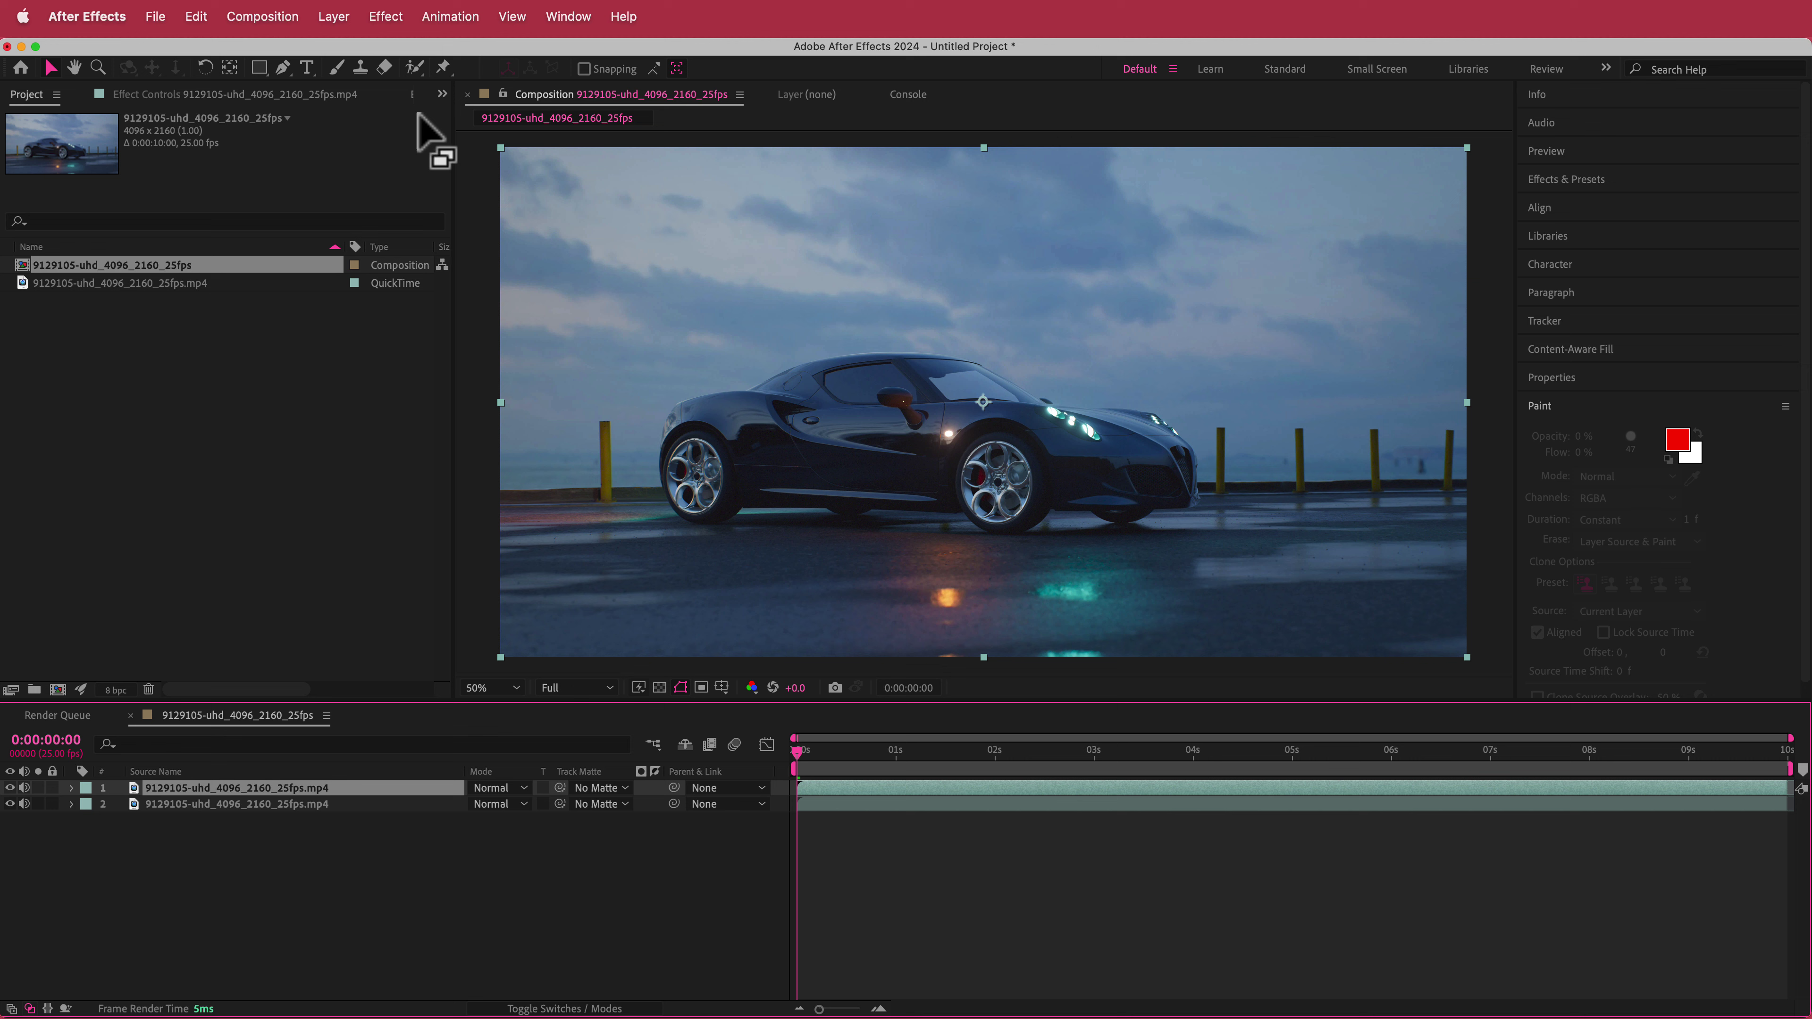
click(414, 68)
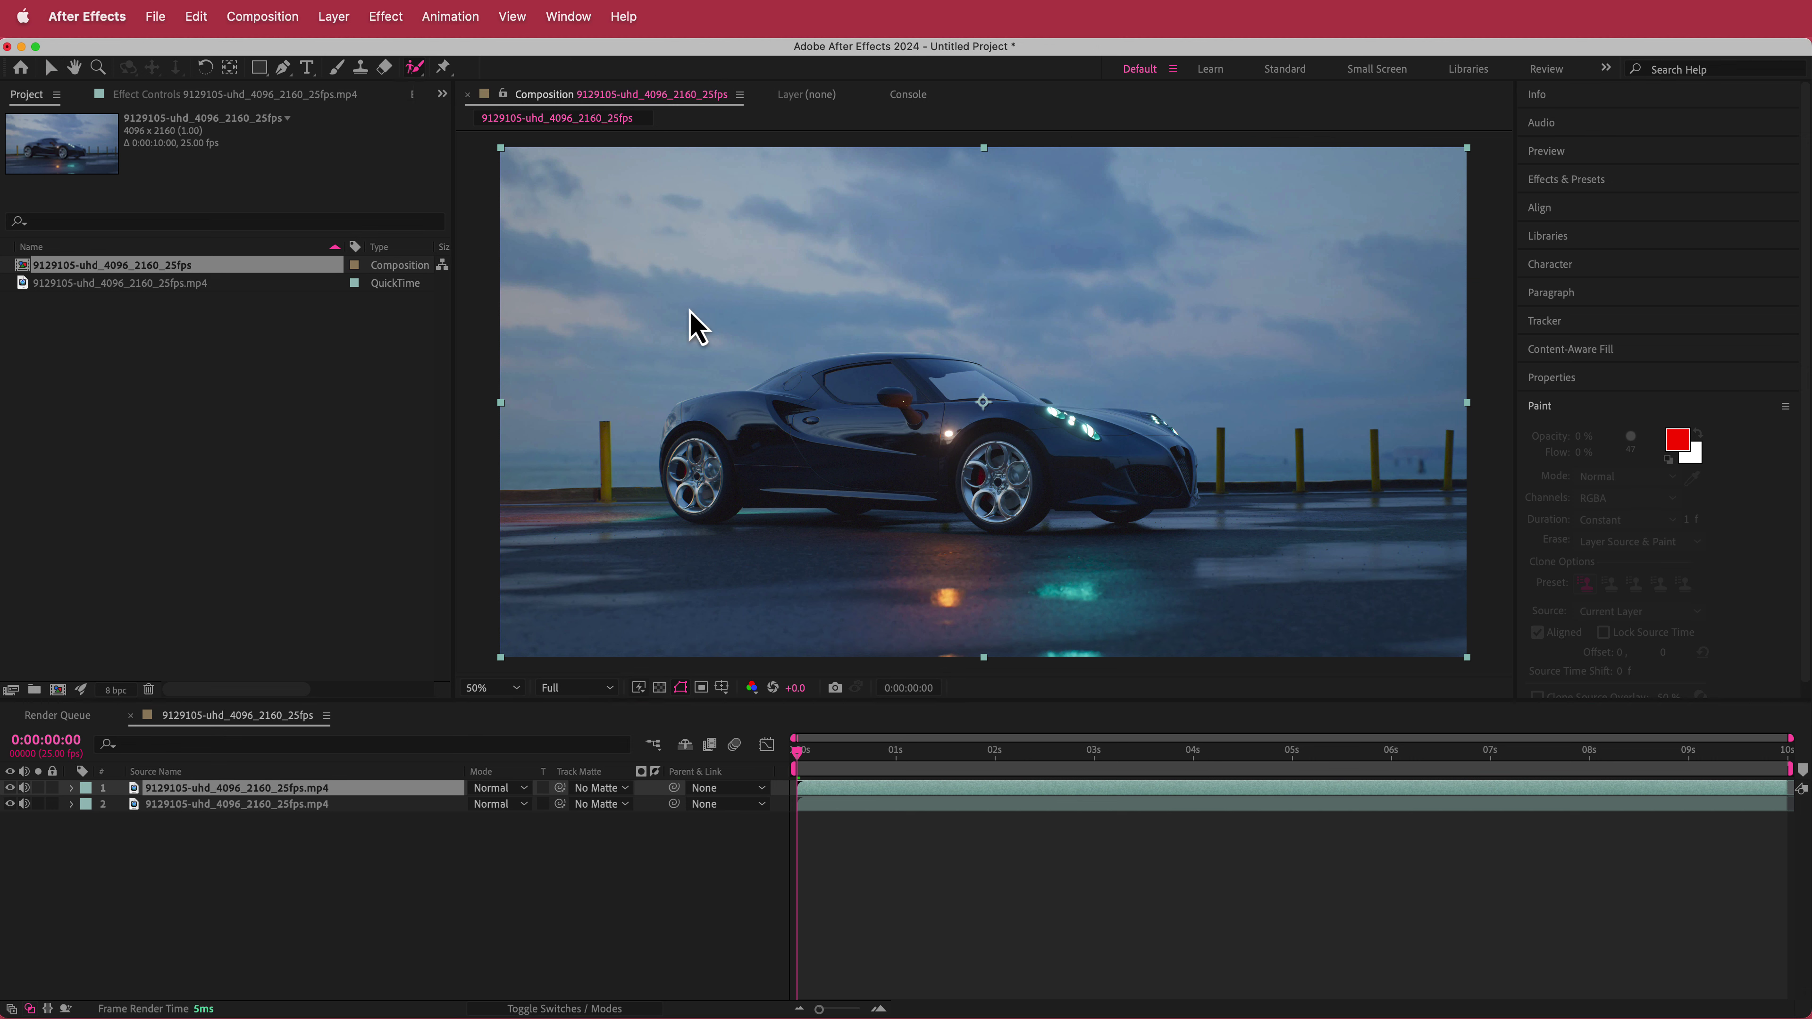
double_click(716, 424)
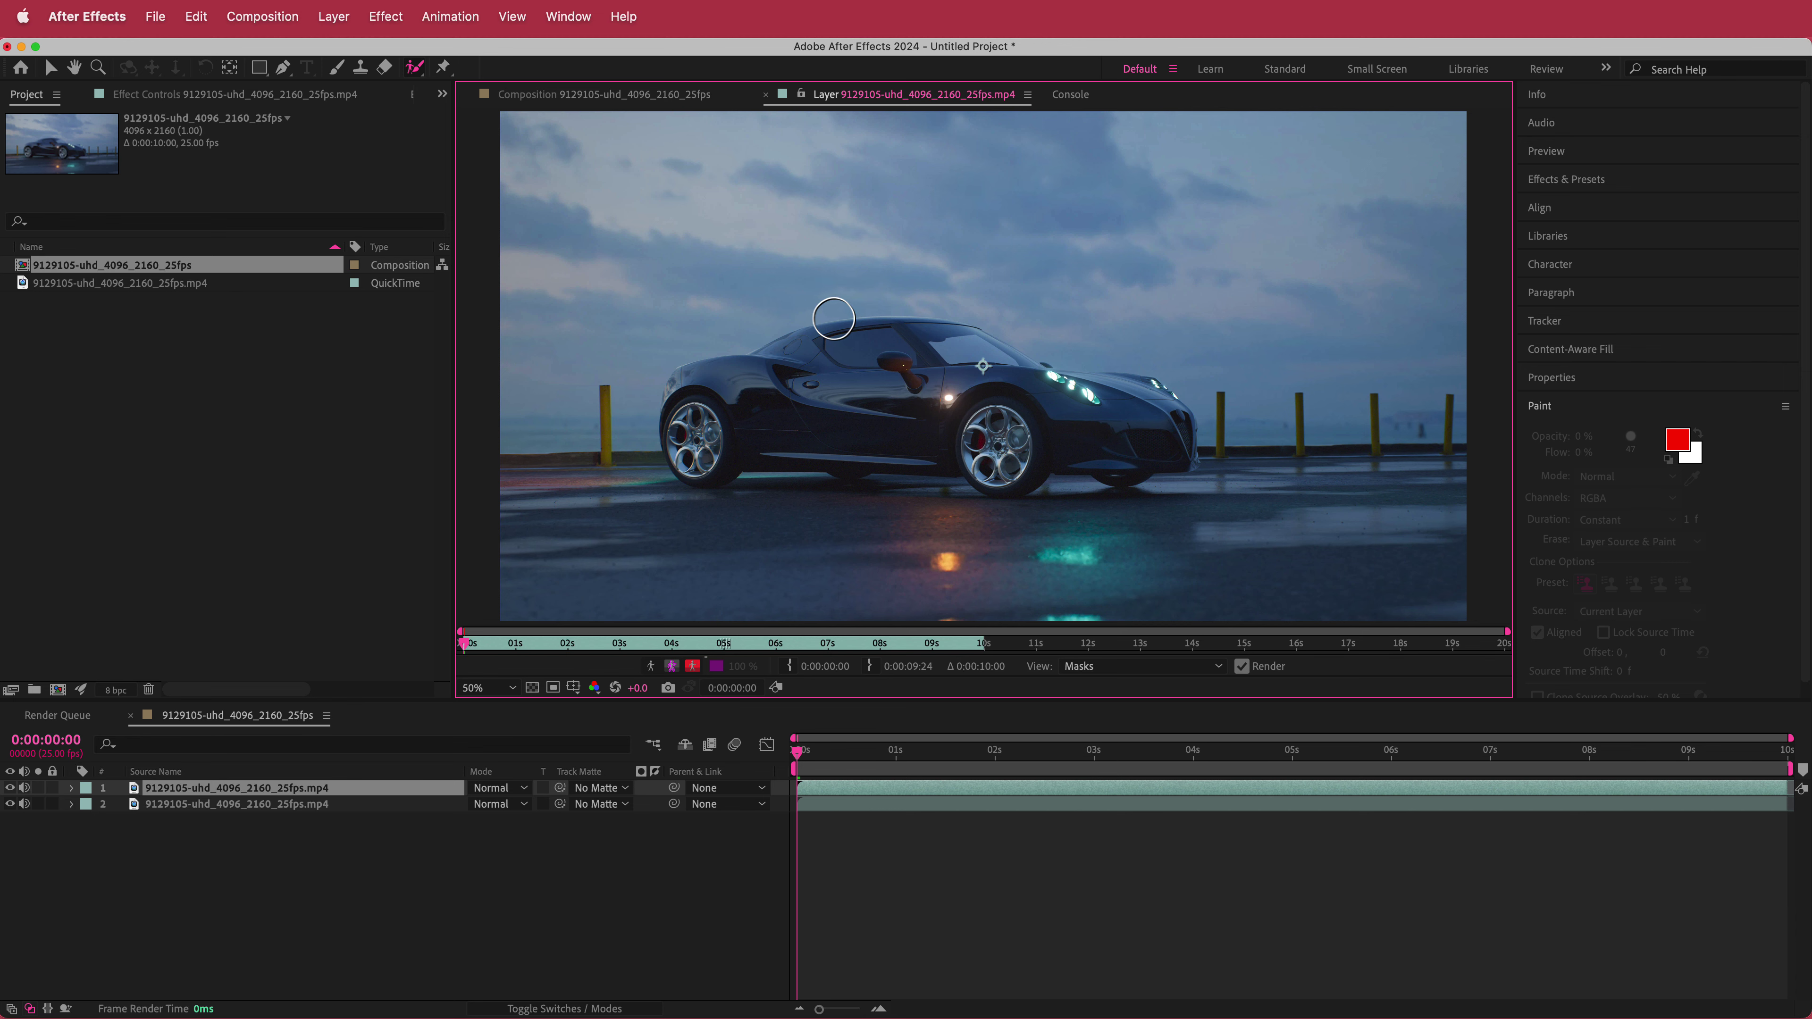
Paint two Roto Brush strokes across the car's body on the top layer.
mouse_move(945, 335)
mouse_down()
mouse_move(1145, 396)
mouse_move(1162, 422)
mouse_move(1010, 453)
mouse_move(686, 422)
mouse_up()
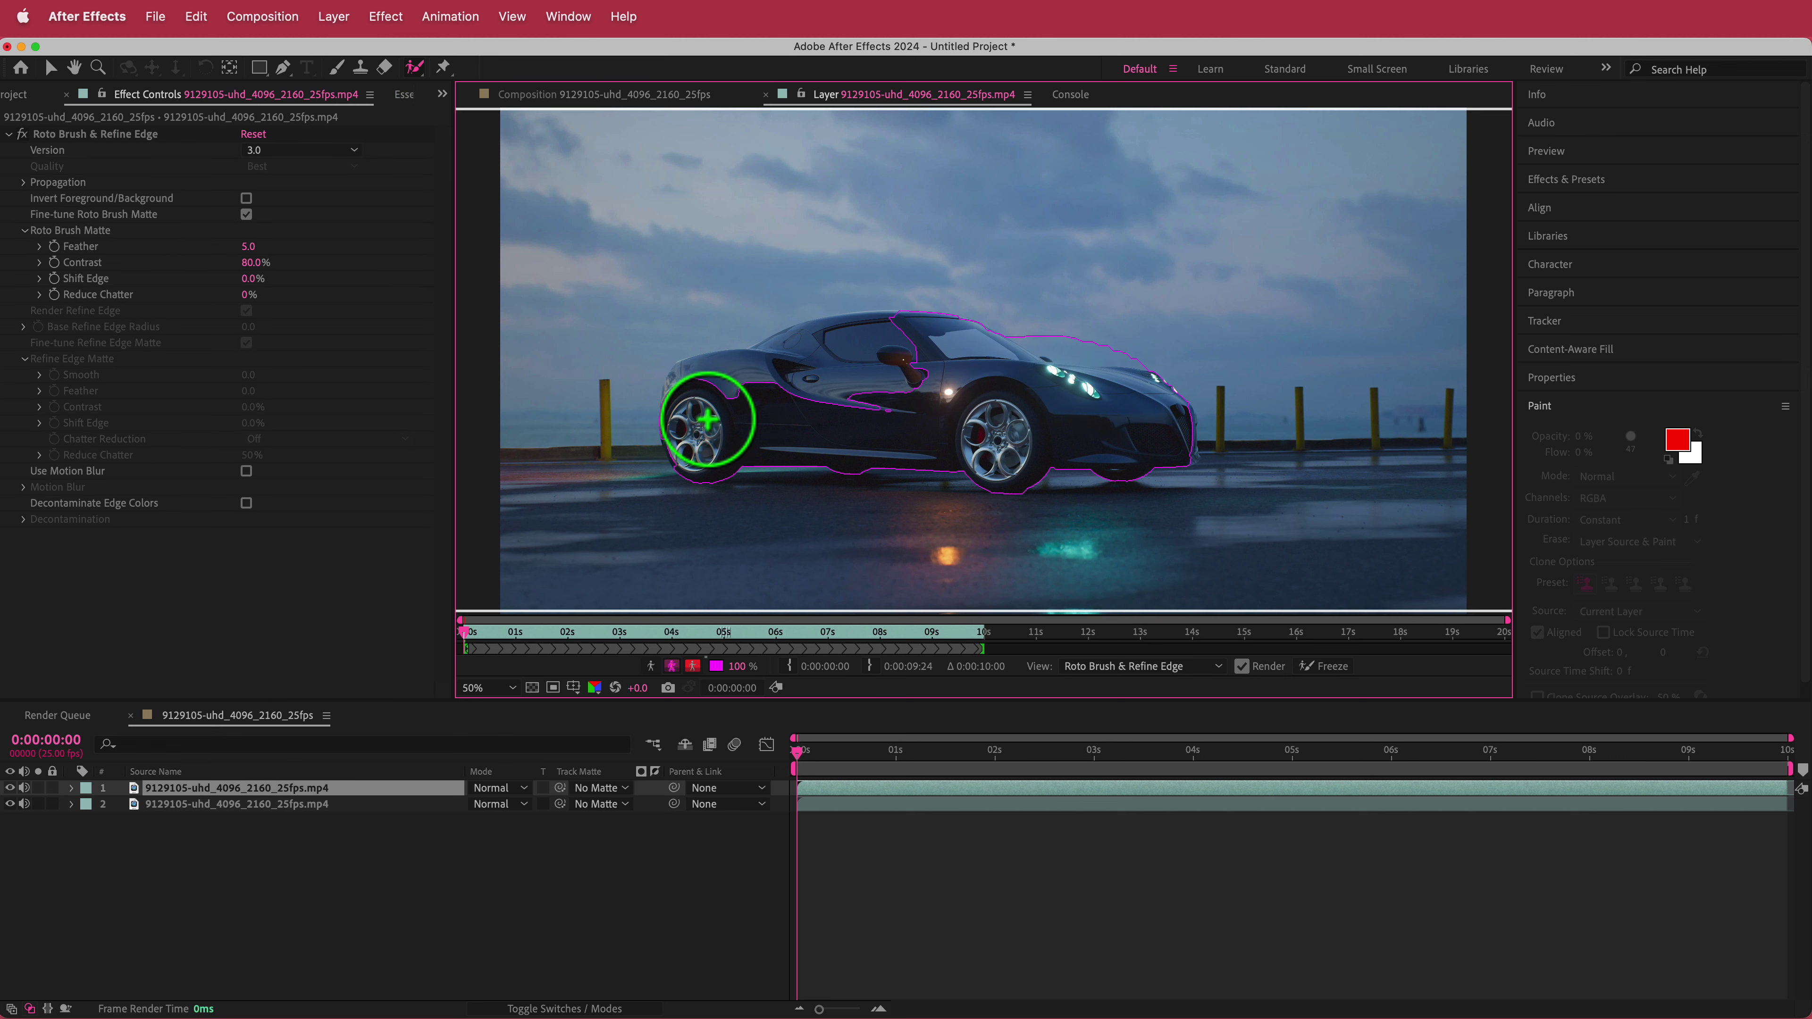
mouse_move(952, 416)
mouse_down()
mouse_move(679, 393)
mouse_move(681, 413)
mouse_move(1082, 316)
mouse_up()
Zoom in, add the rear wheel to the matte and subtract the bollard.
key(slash)
key(space)
drag(781, 369, 815, 408)
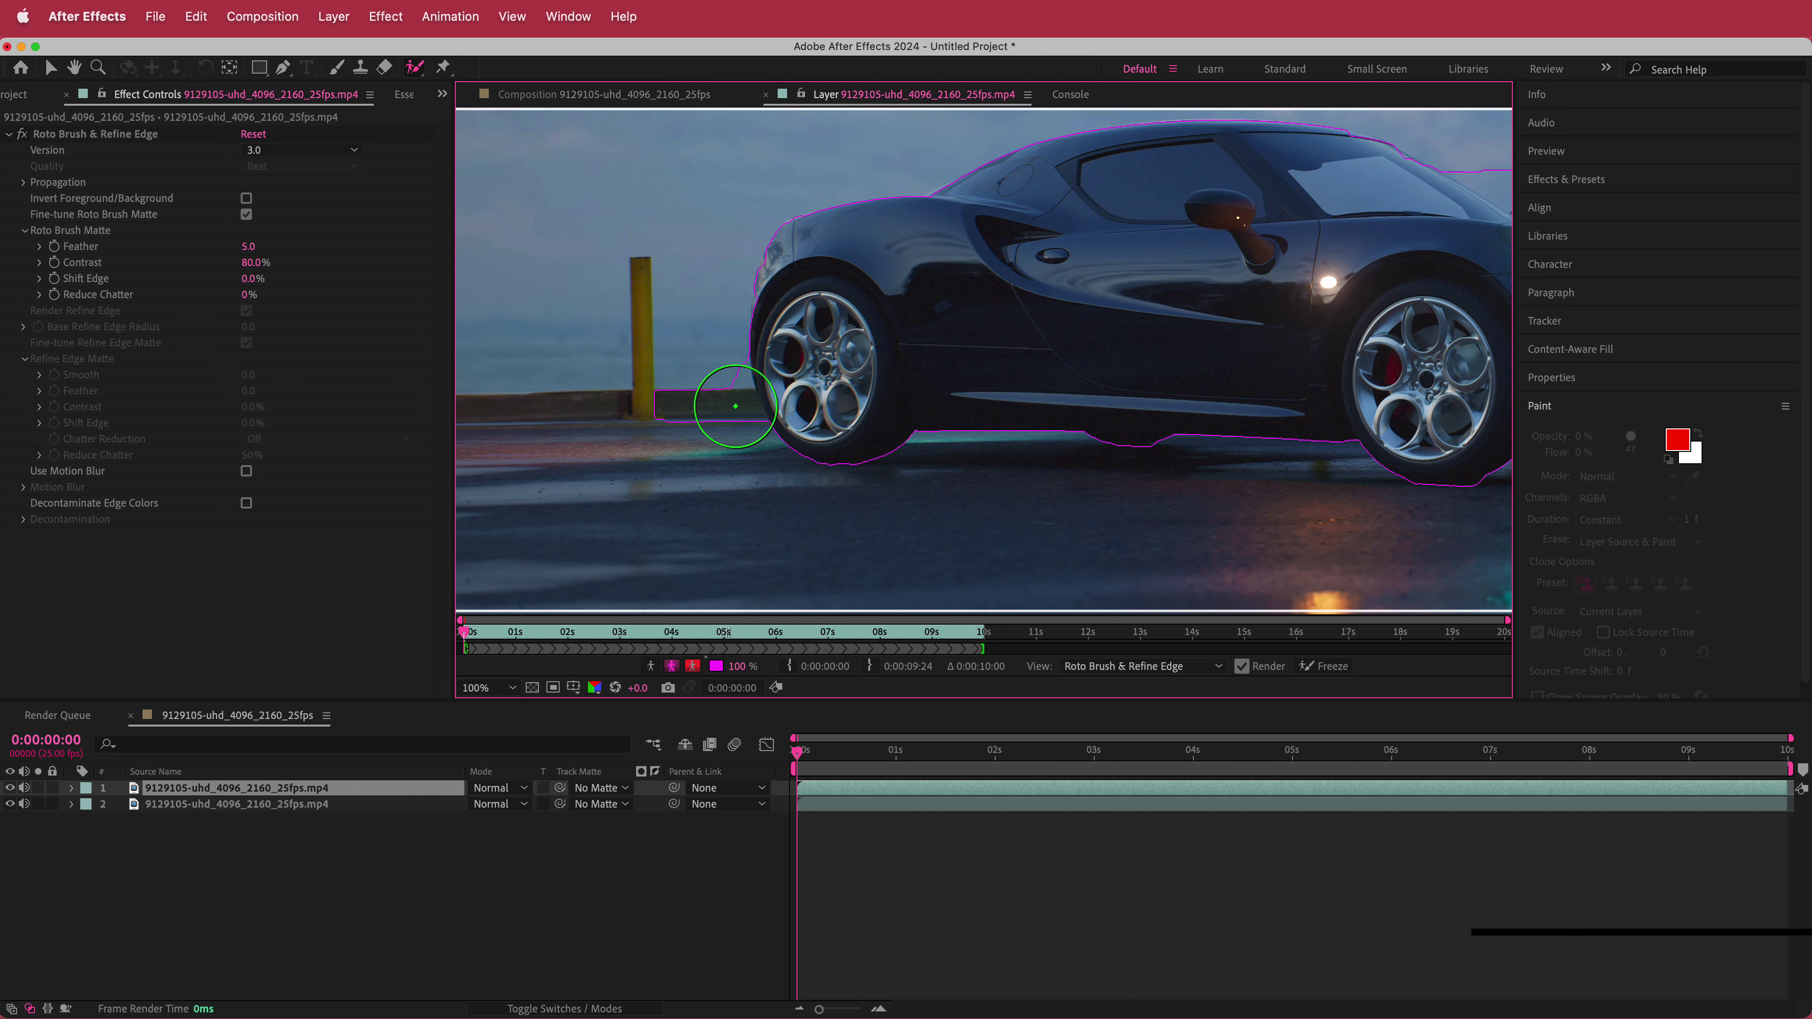
key(alt)
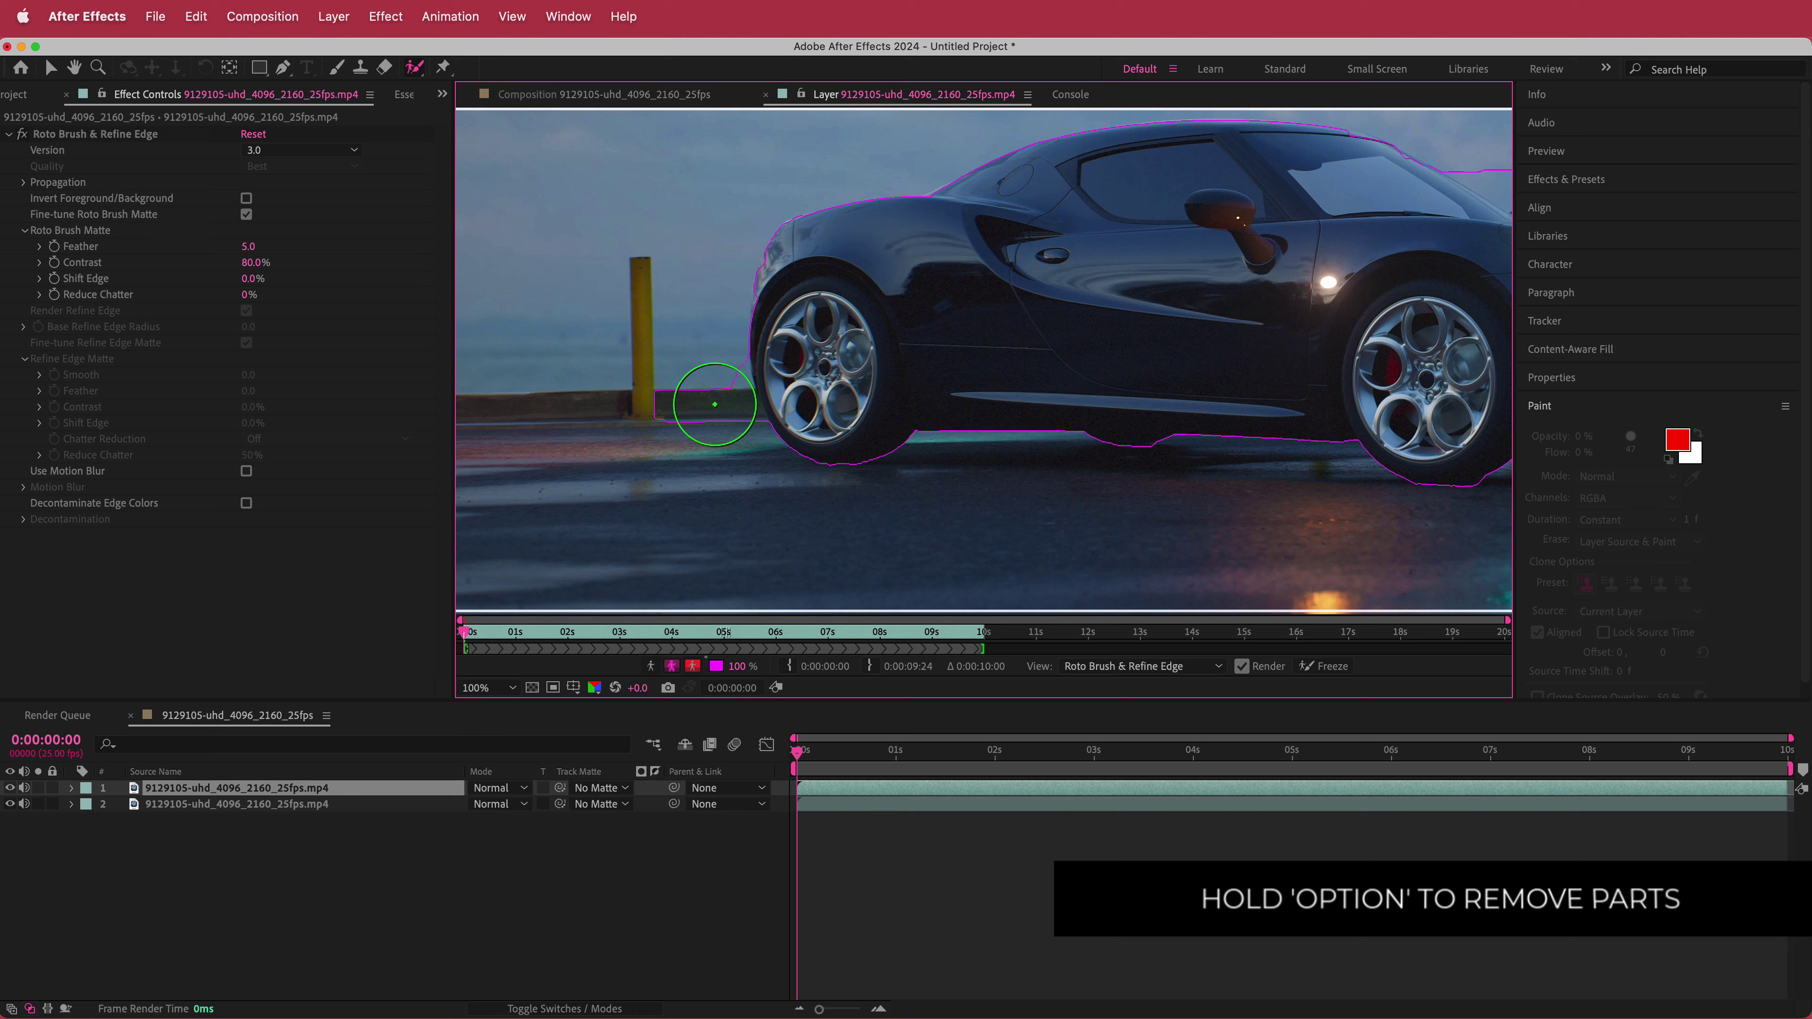
drag(710, 376, 732, 461)
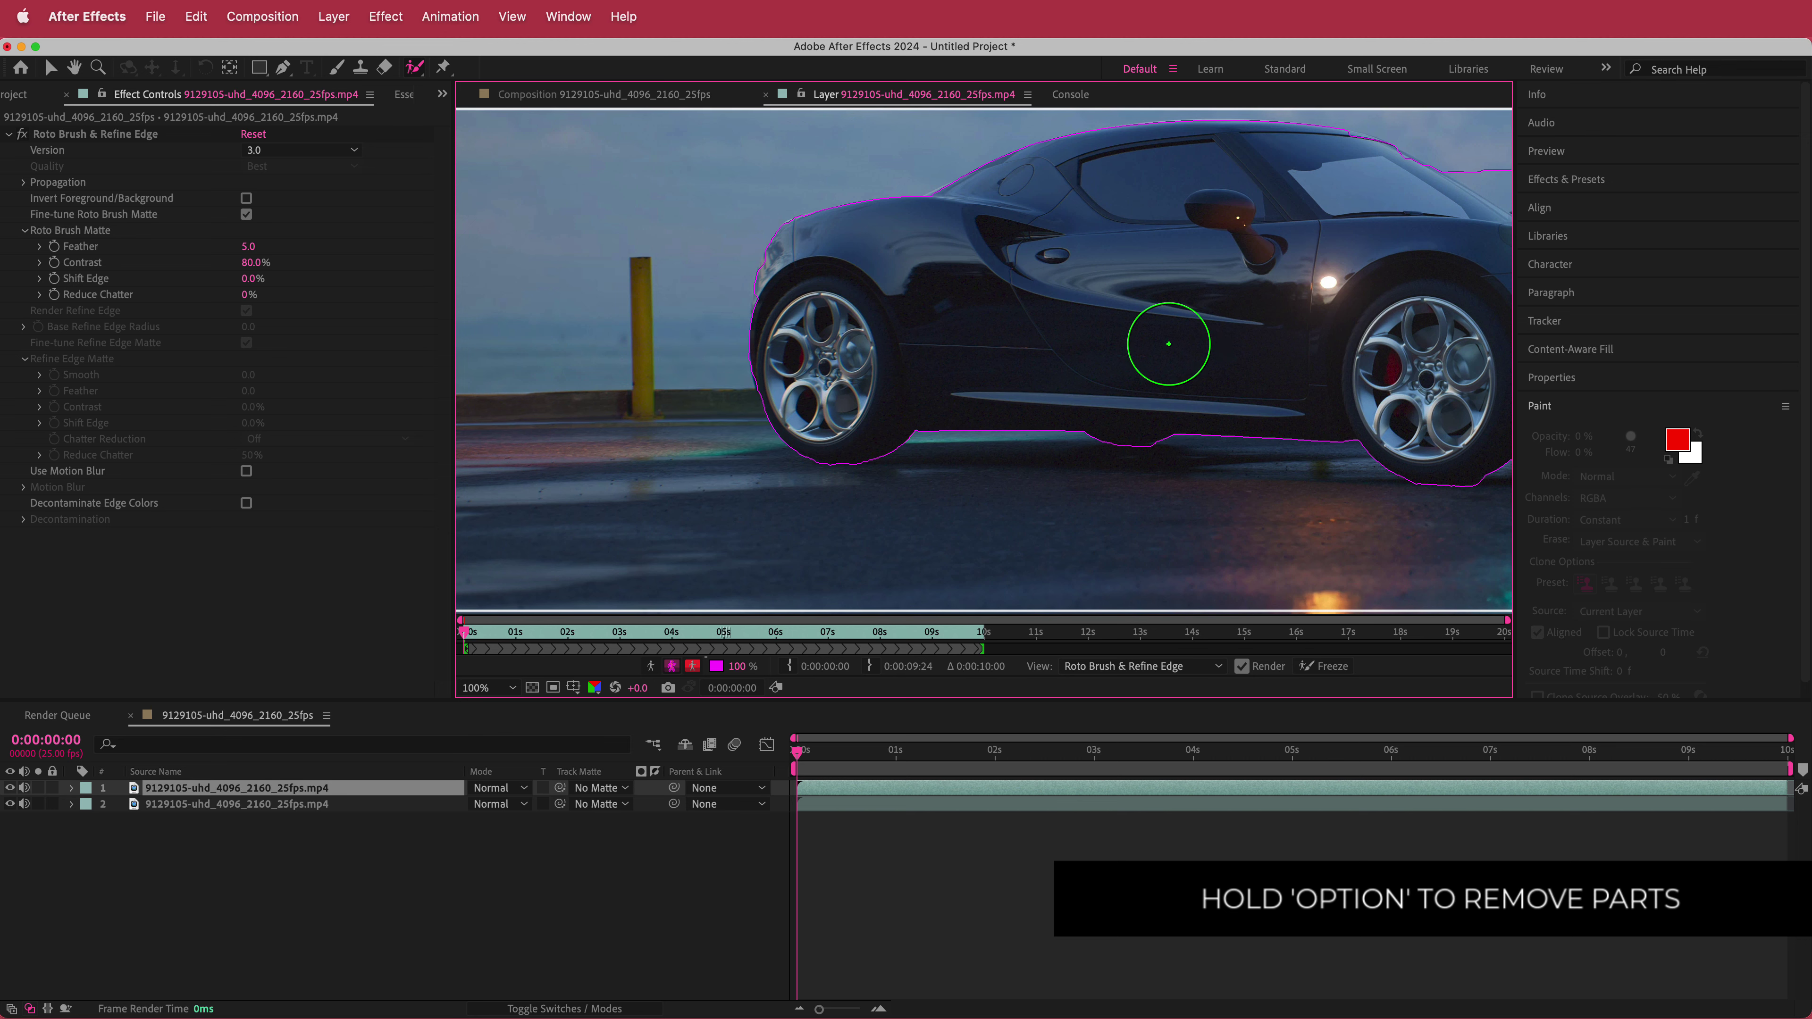
Pan to the car's front and touch up the matte near the grille.
key(space)
mouse_move(1161, 344)
mouse_down()
mouse_move(647, 291)
mouse_move(532, 369)
mouse_move(521, 466)
mouse_up()
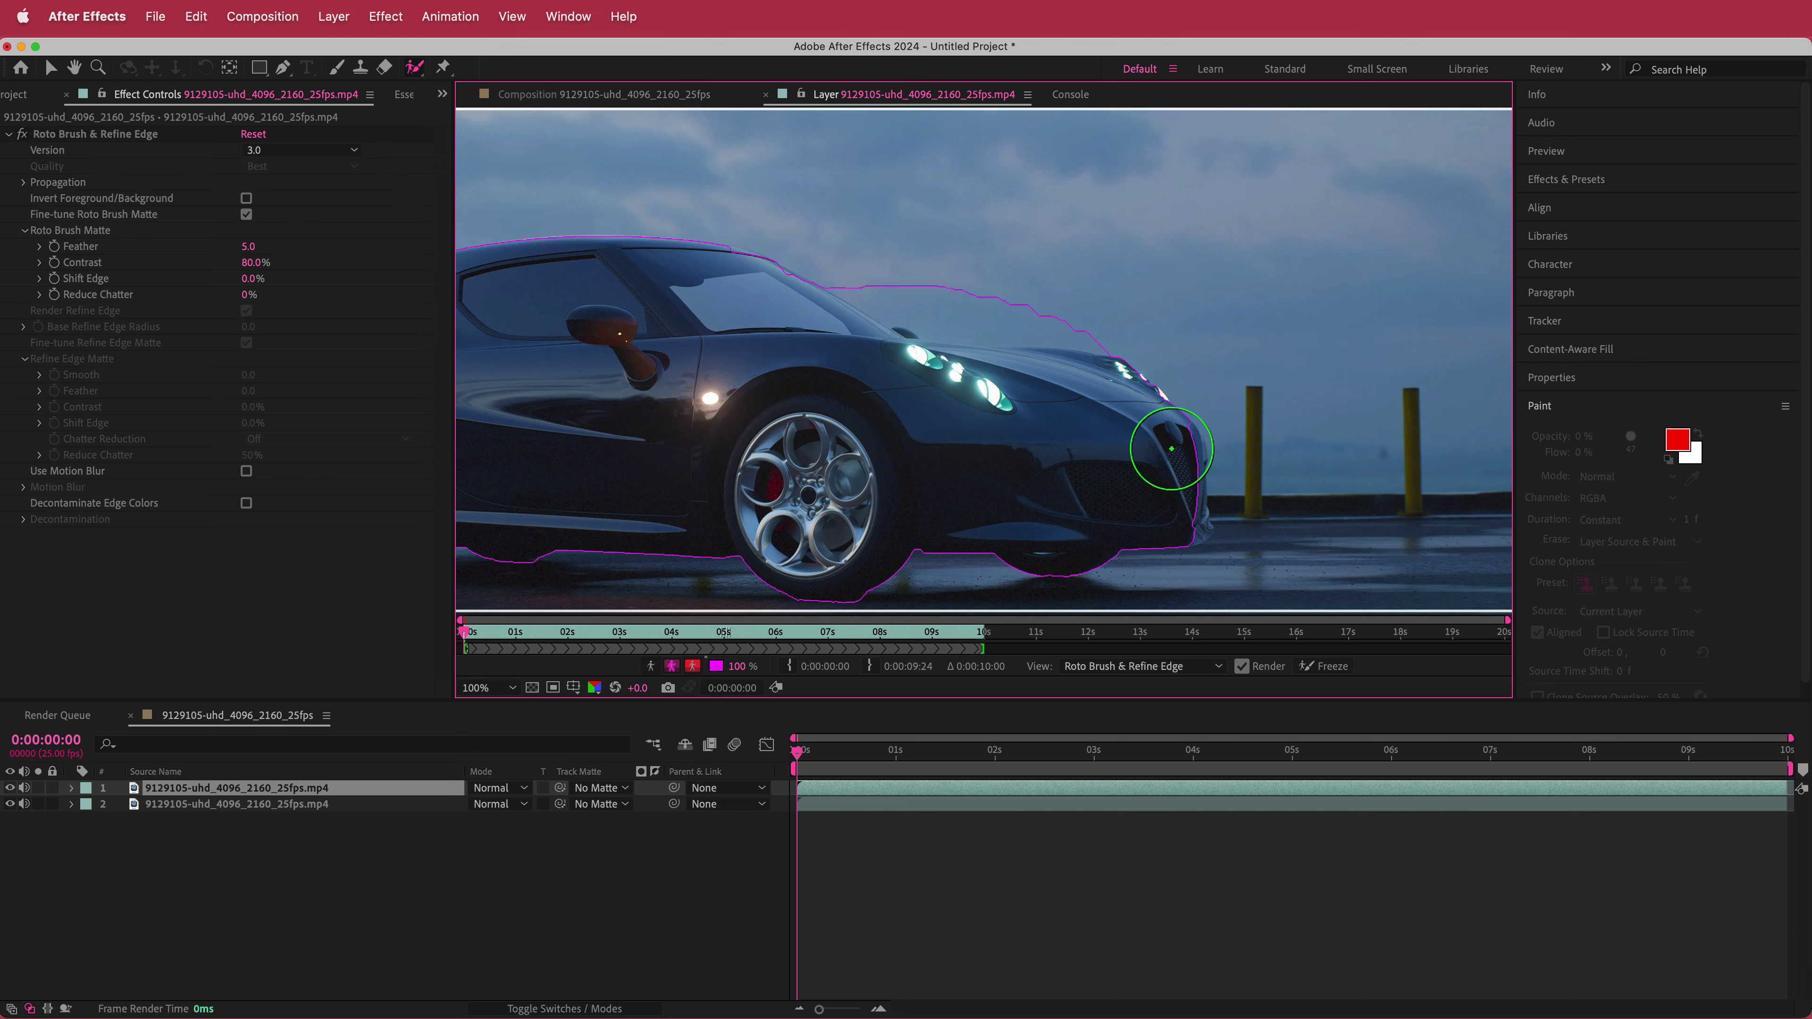
drag(1160, 450, 1164, 506)
scroll(598, 153, up, 2)
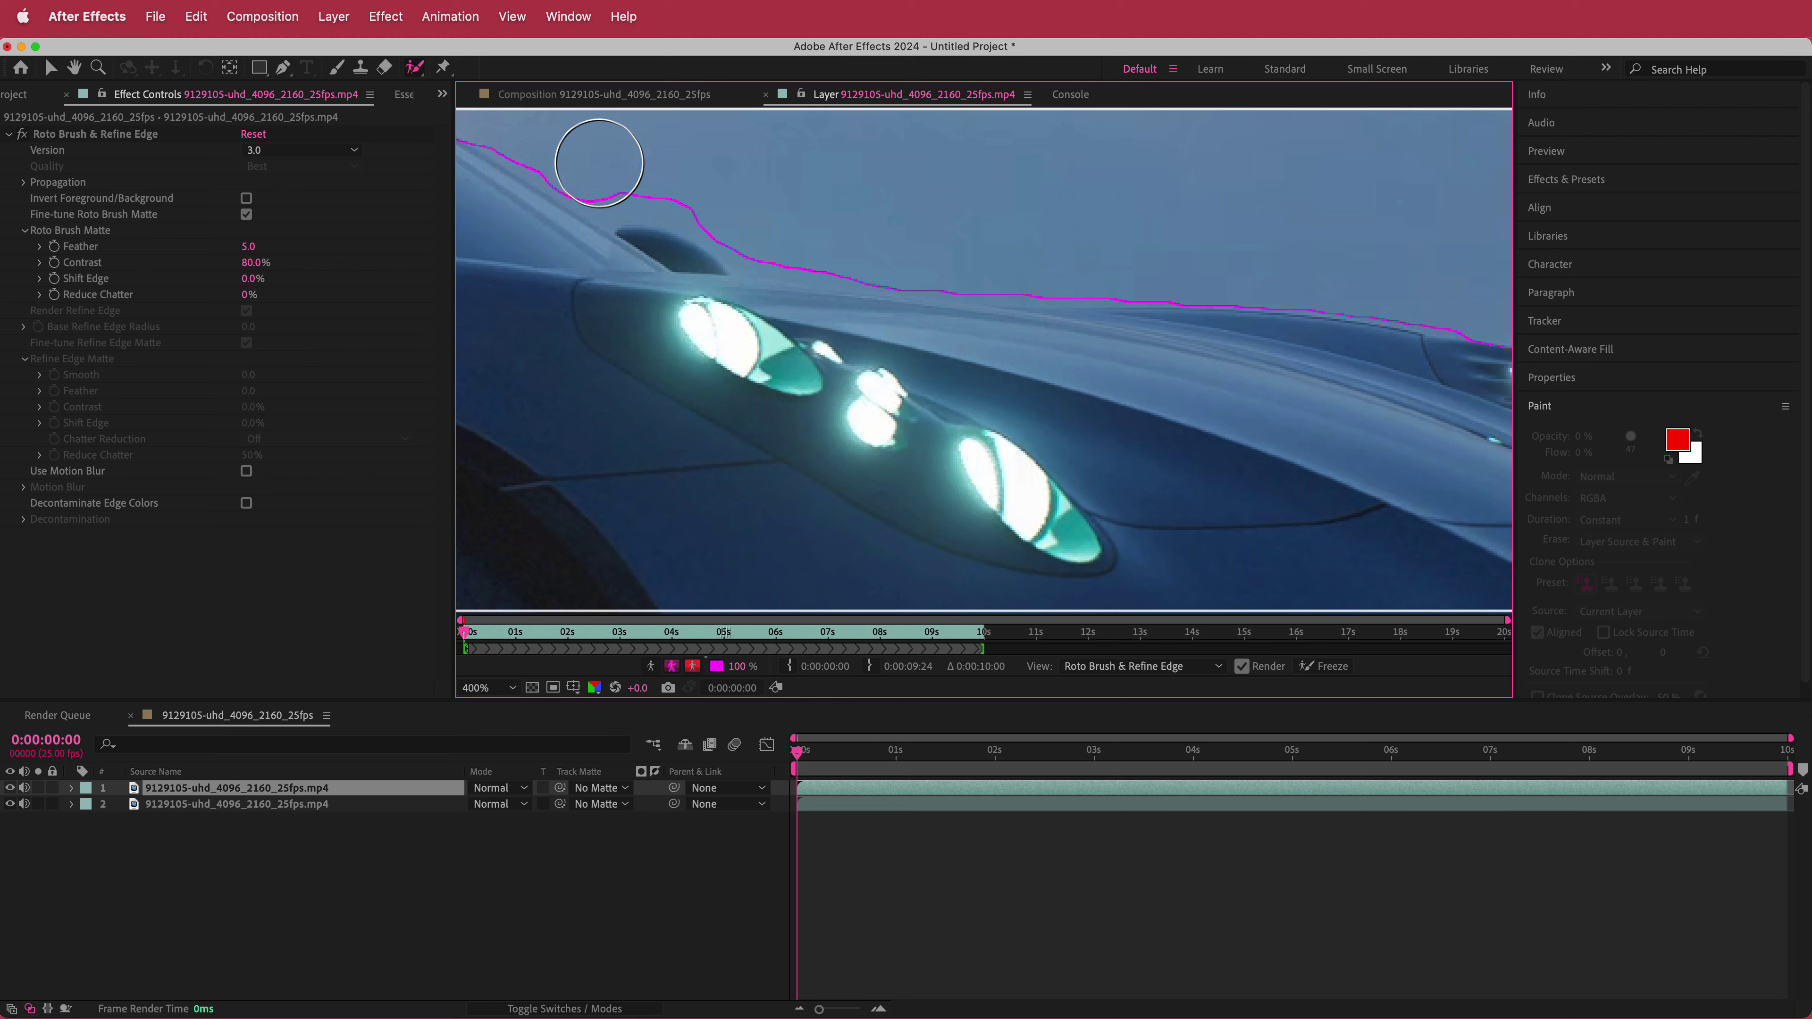
scroll(786, 282, down, 4)
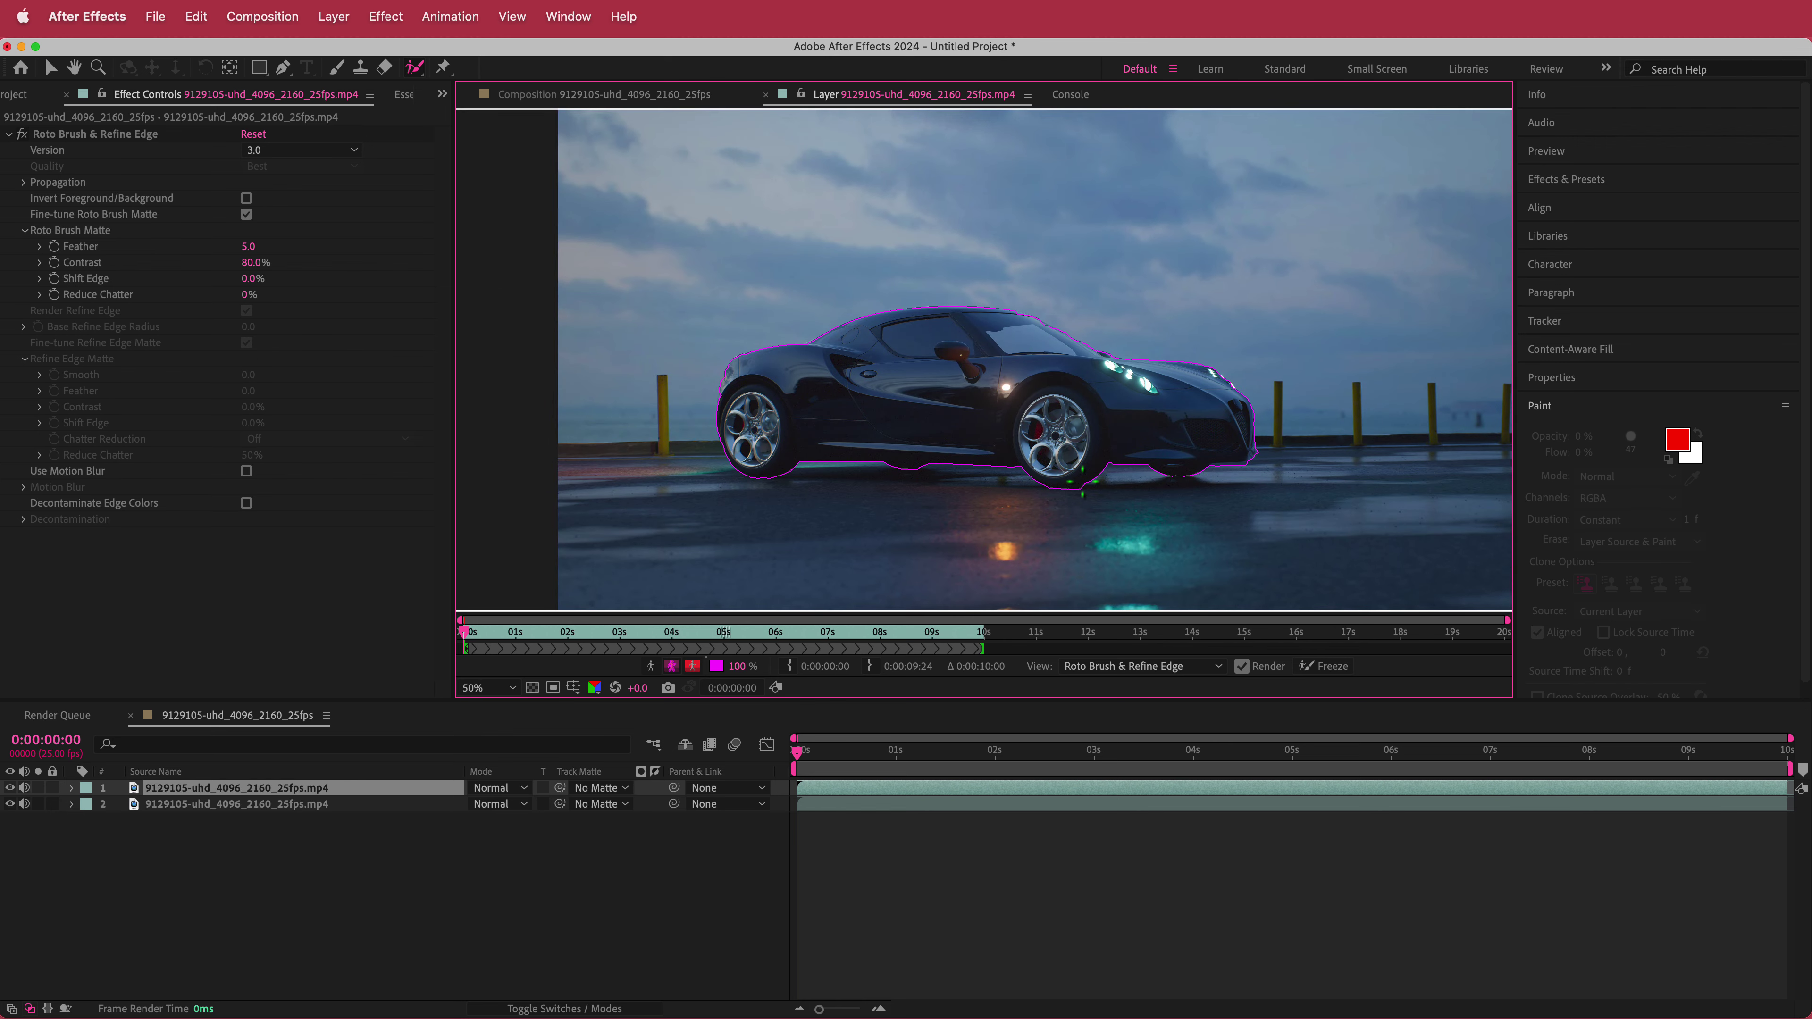
Freeze the car's Roto Brush matte and check it at a later frame.
click(1323, 666)
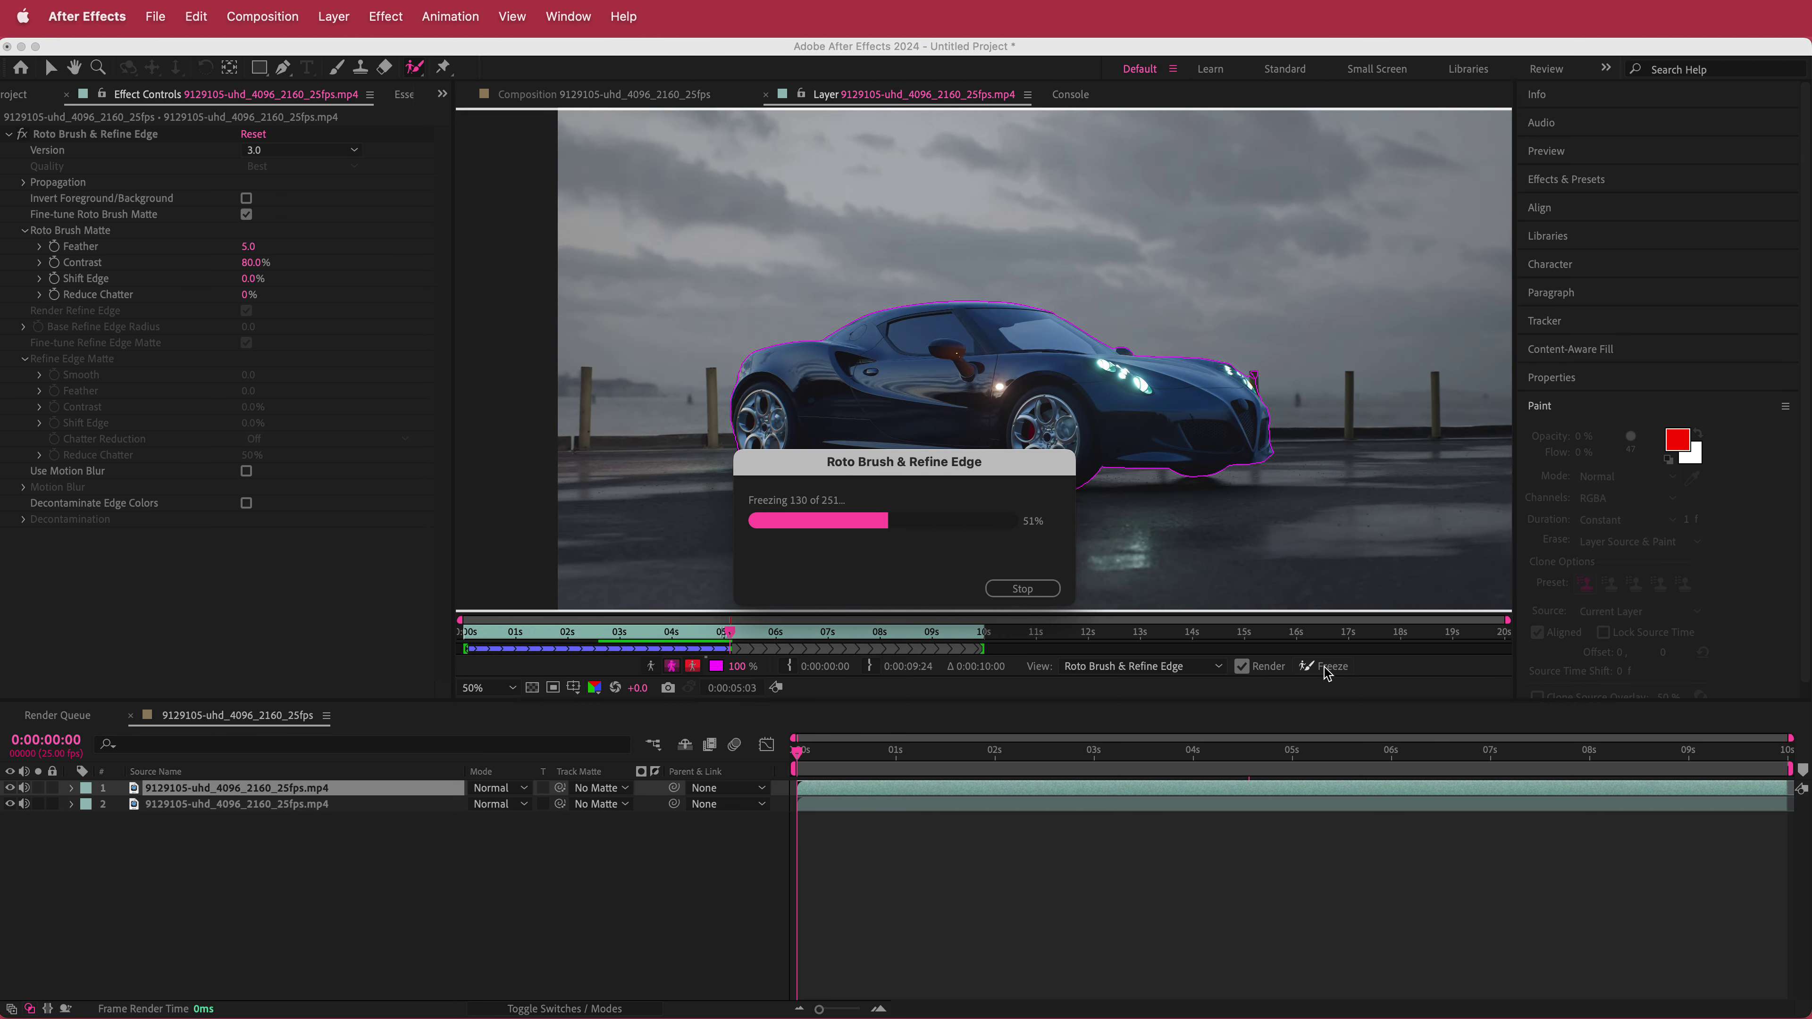
mouse_move(825, 752)
mouse_down()
mouse_move(1781, 751)
mouse_move(1464, 781)
mouse_move(819, 781)
mouse_up()
Back in the composition, run Track Camera on the bottom car footage layer.
click(590, 95)
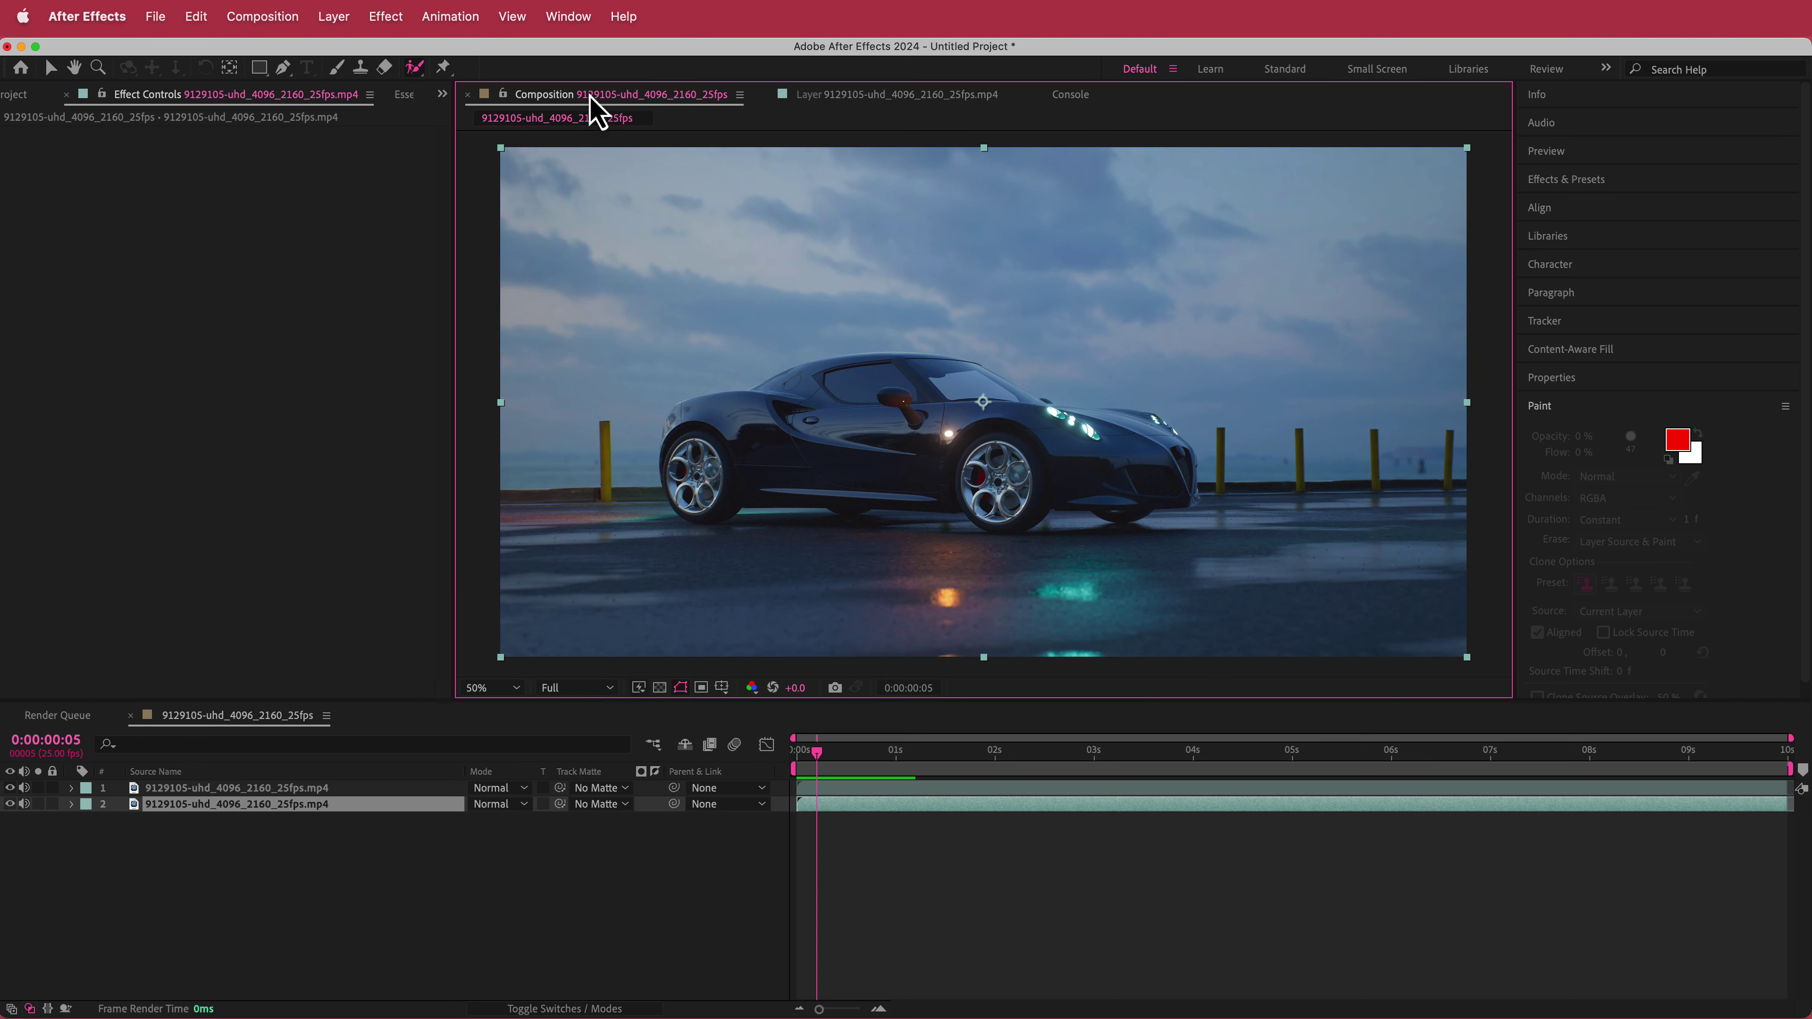
click(299, 805)
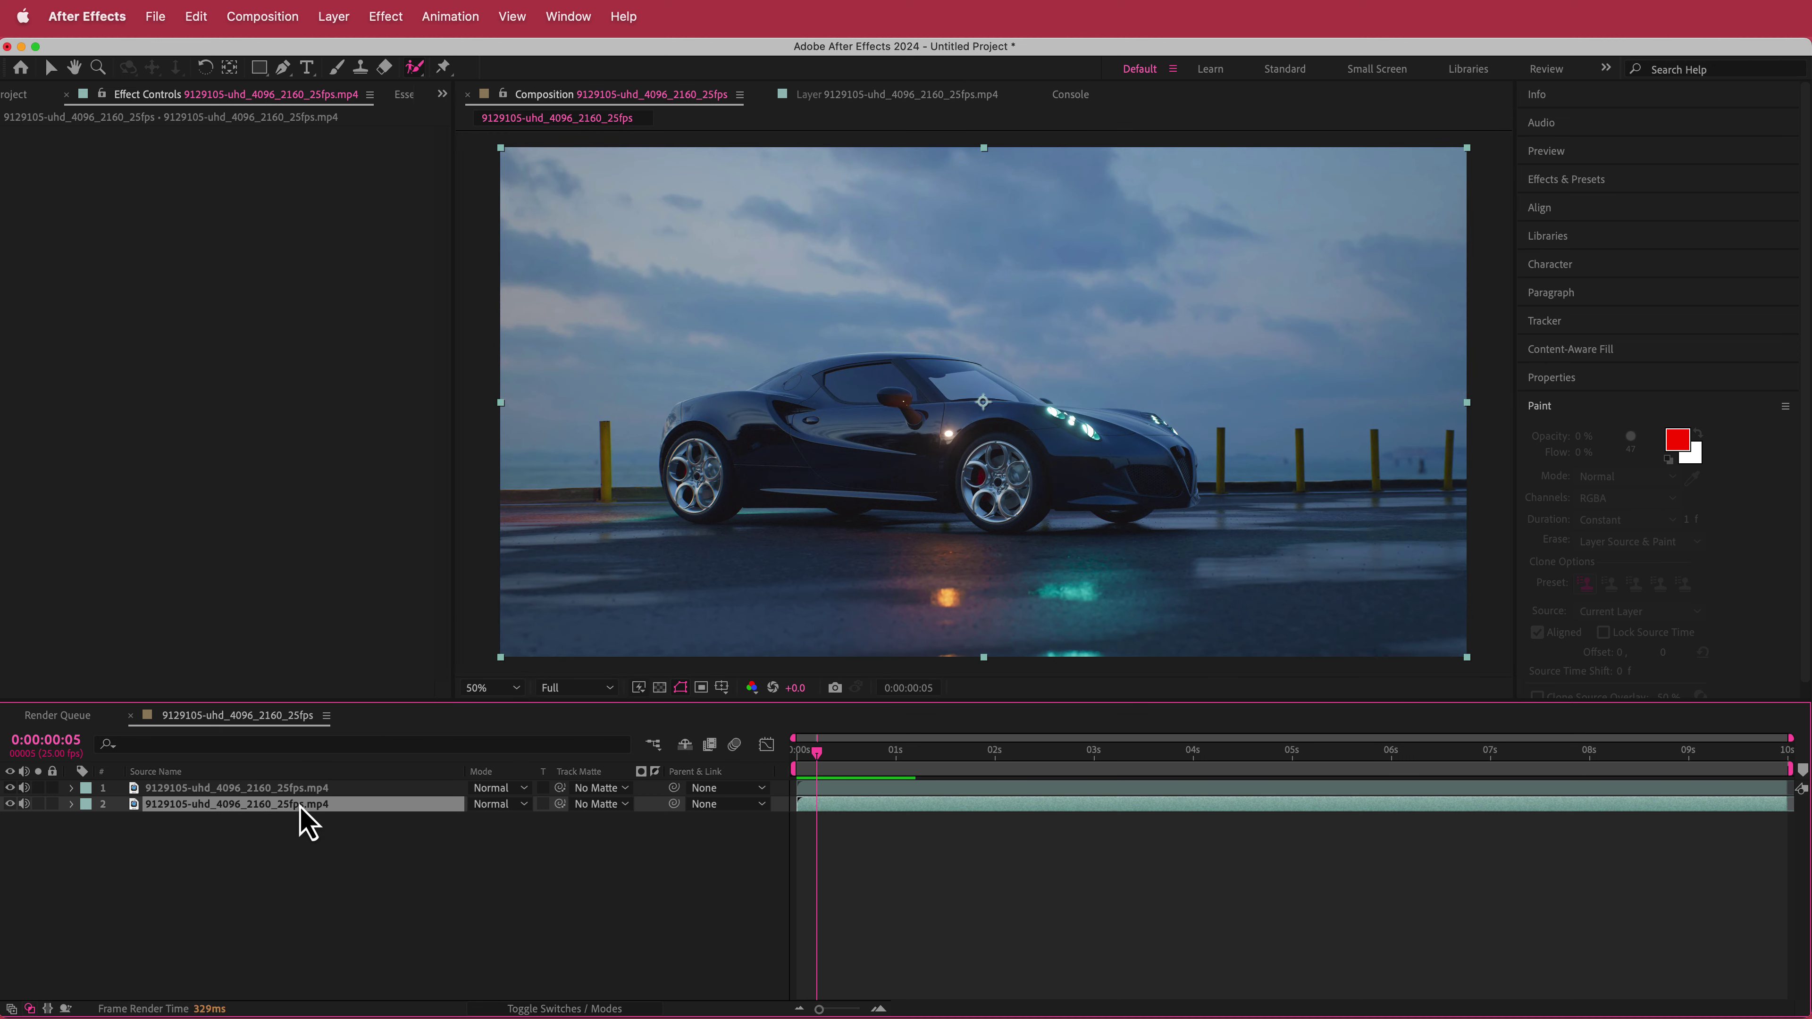
right_click(248, 810)
mouse_move(361, 943)
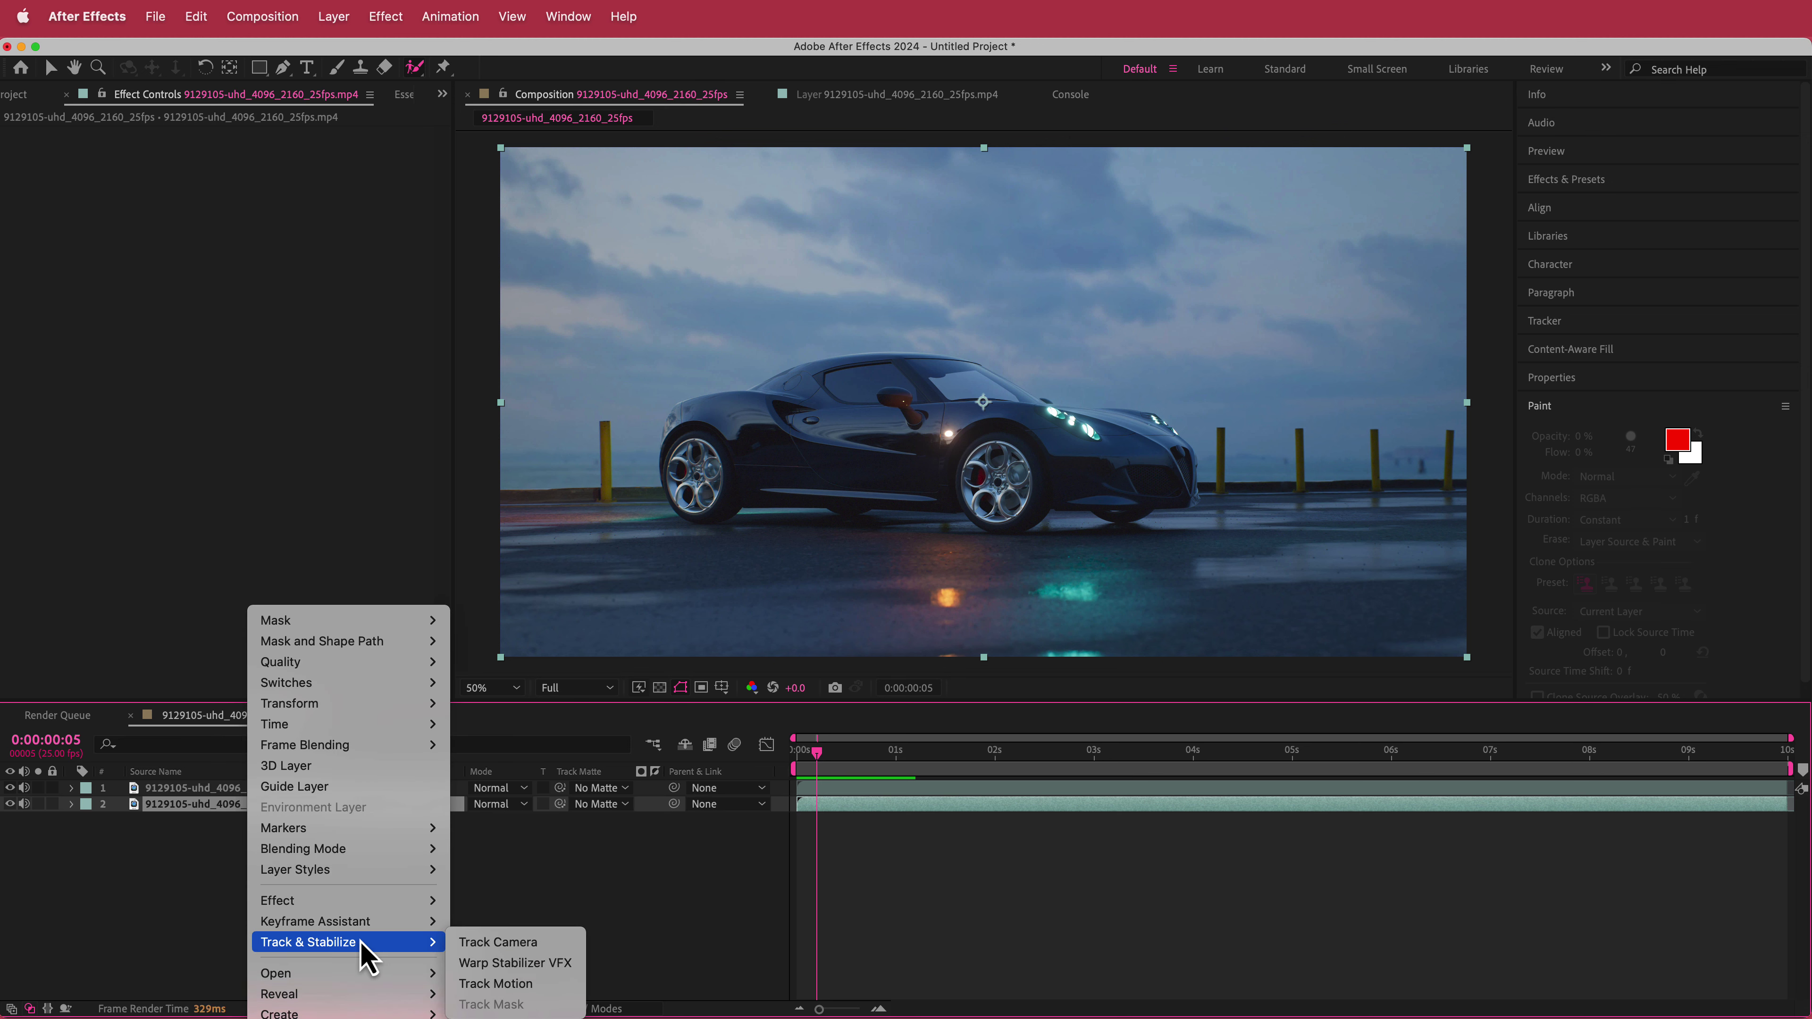
click(507, 944)
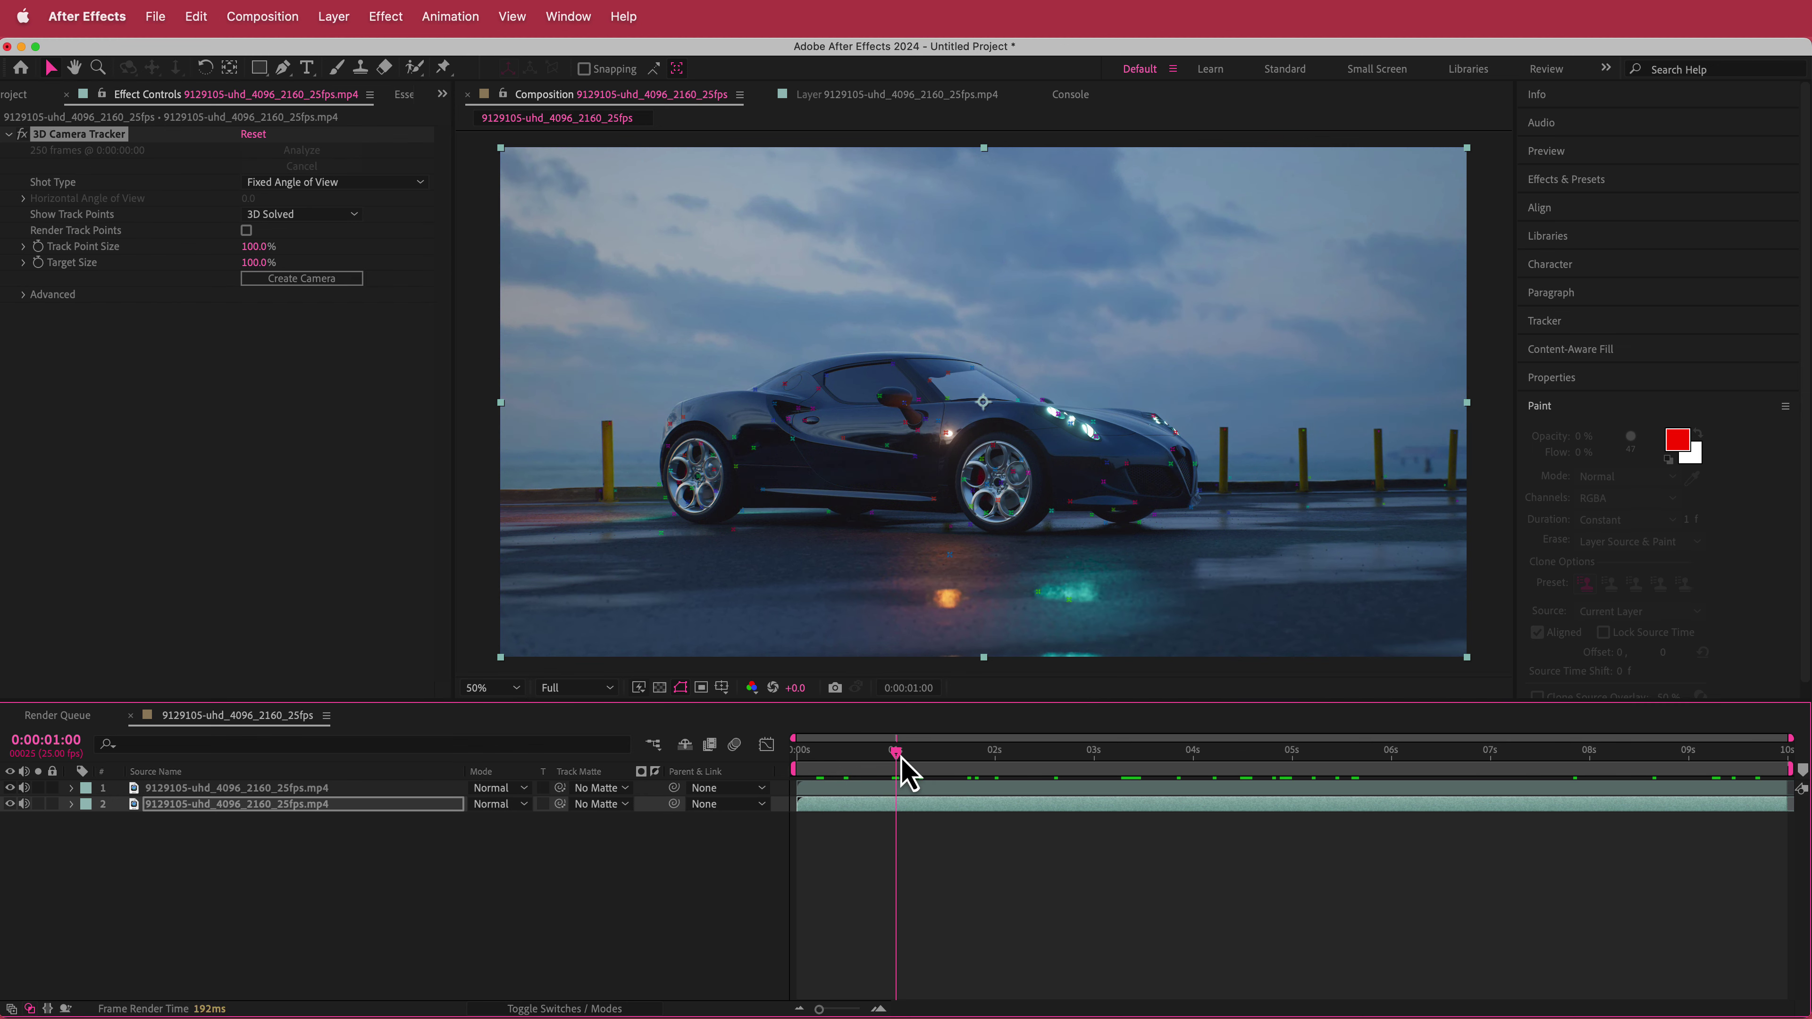
Scrub the solved track, lasso road points below the car, and open the creation options.
mouse_move(901, 756)
mouse_down()
mouse_move(1658, 756)
mouse_move(946, 765)
mouse_move(910, 788)
mouse_up()
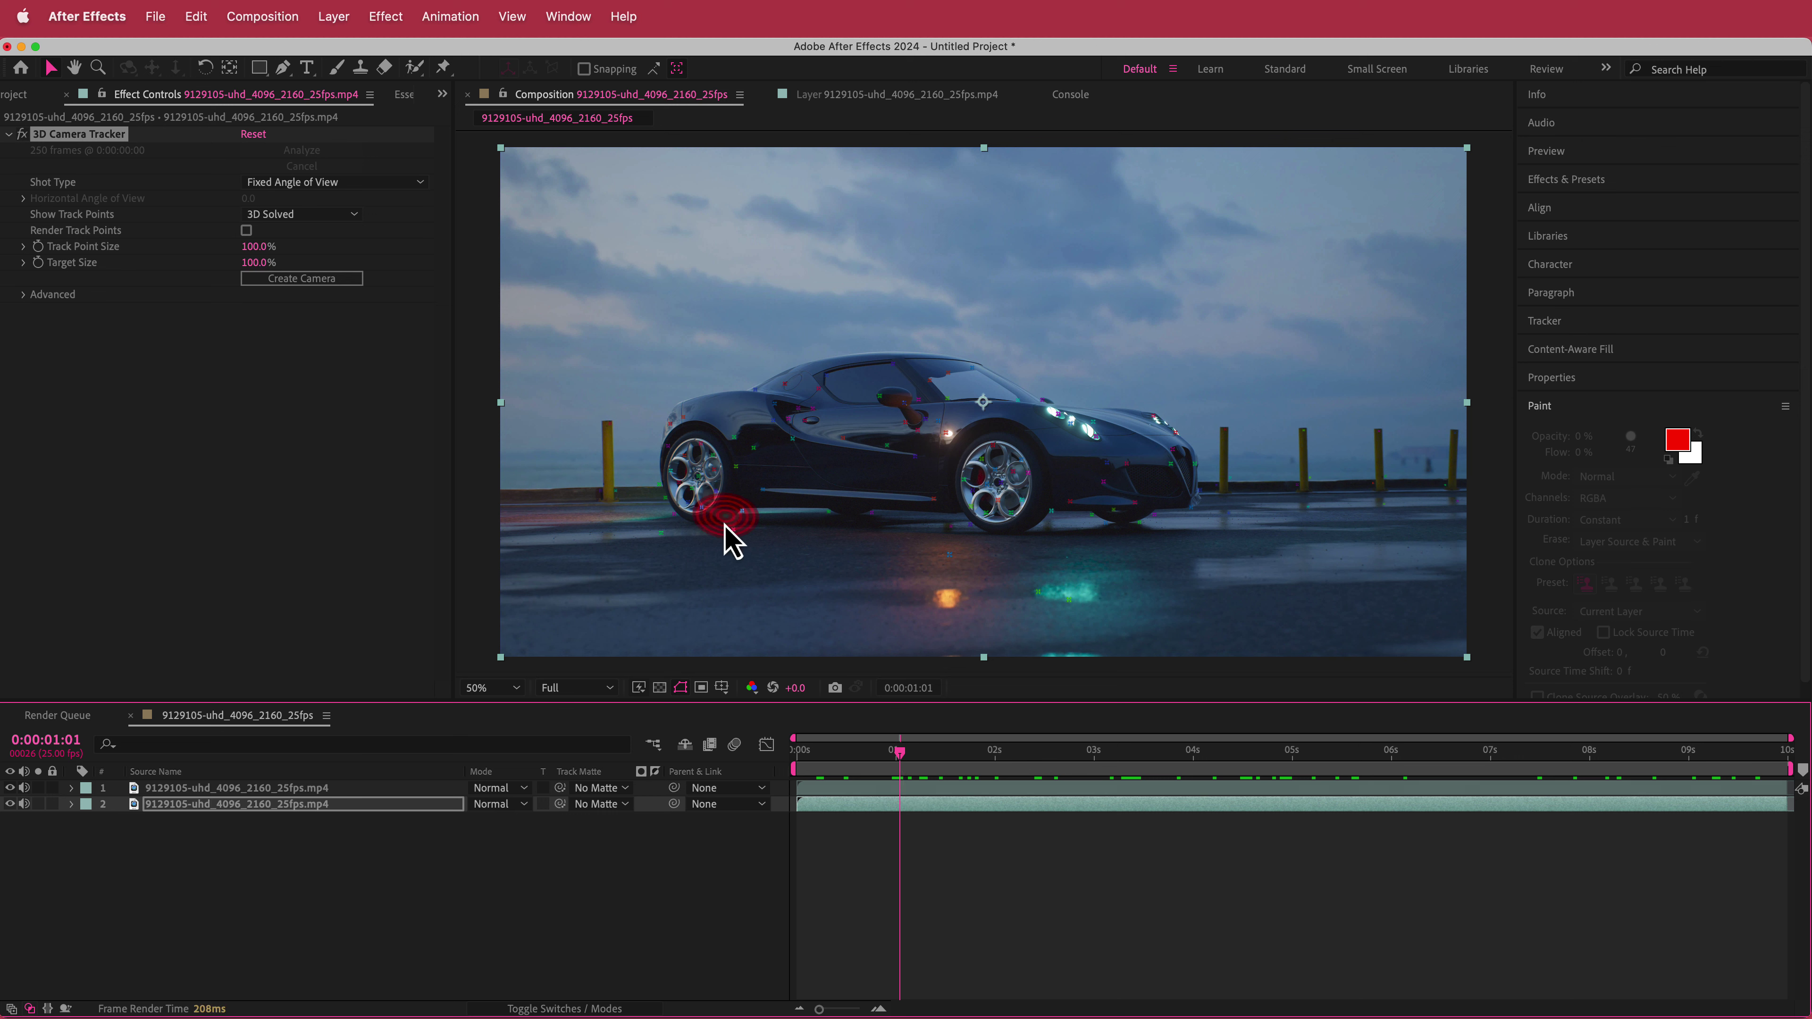
mouse_move(710, 518)
mouse_down()
mouse_move(853, 498)
mouse_move(949, 511)
mouse_move(1065, 583)
mouse_move(1059, 622)
mouse_move(904, 636)
mouse_move(762, 603)
mouse_move(633, 539)
mouse_up()
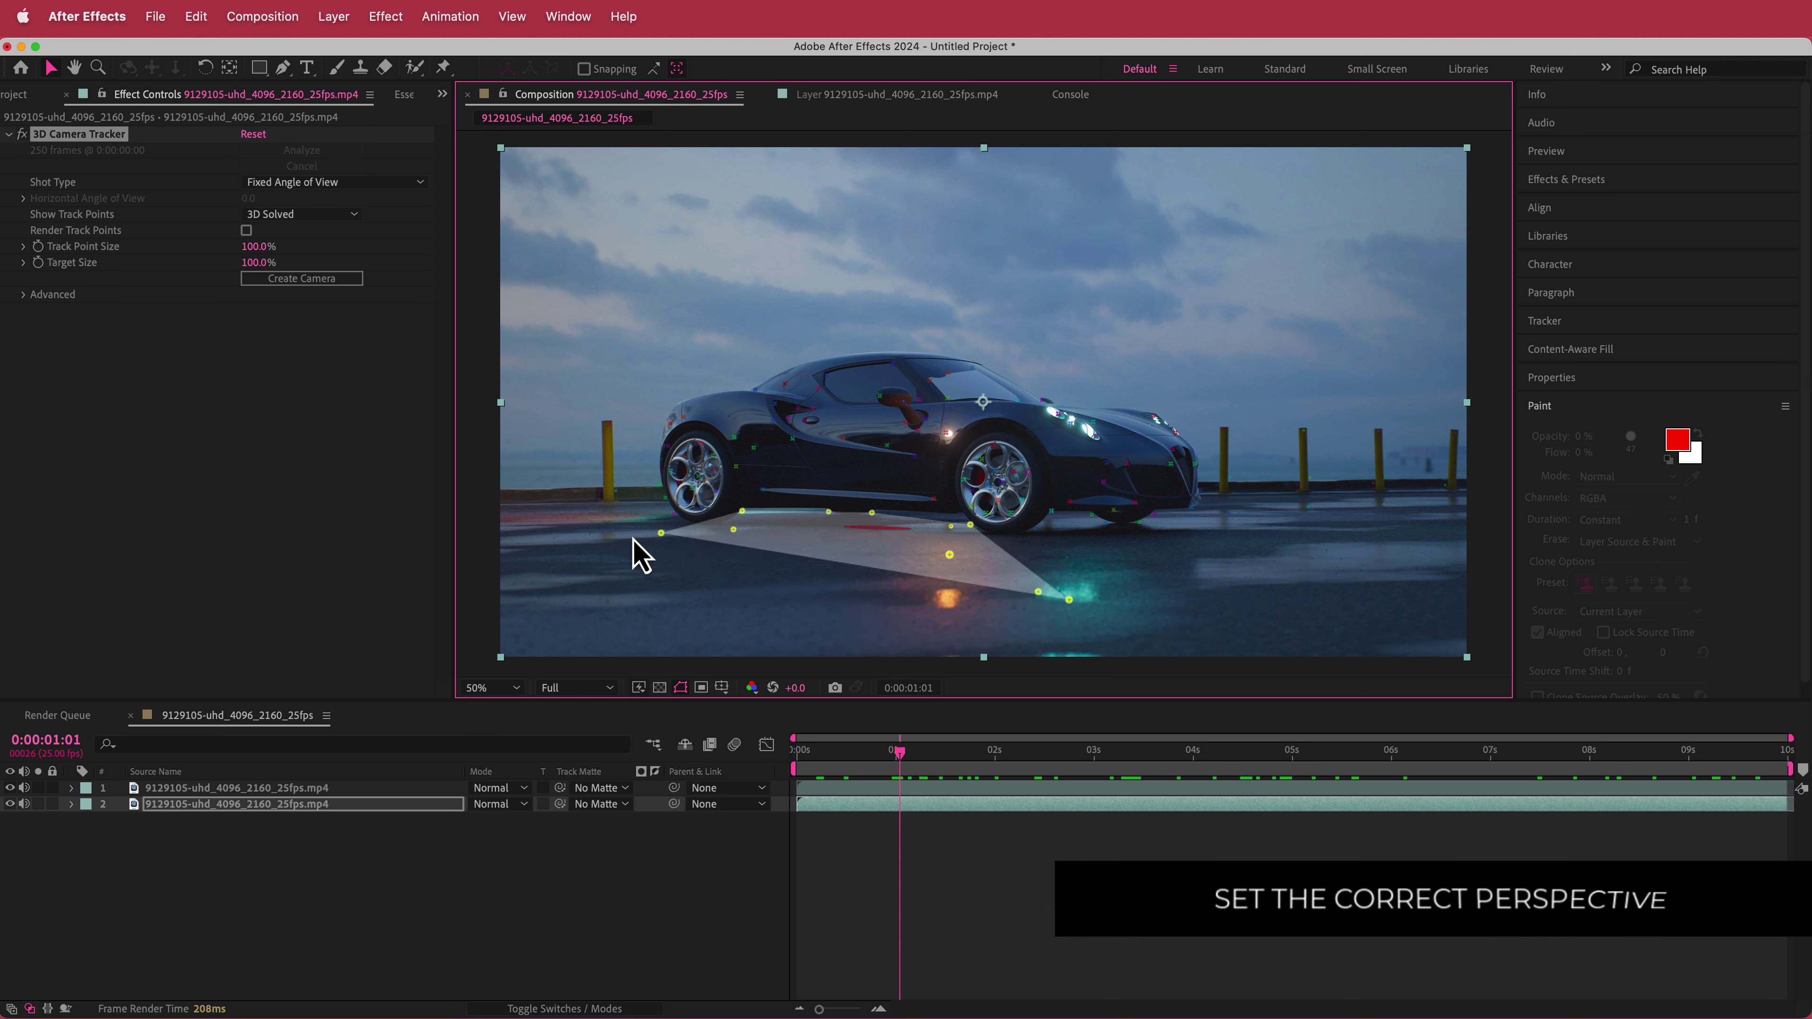
right_click(869, 535)
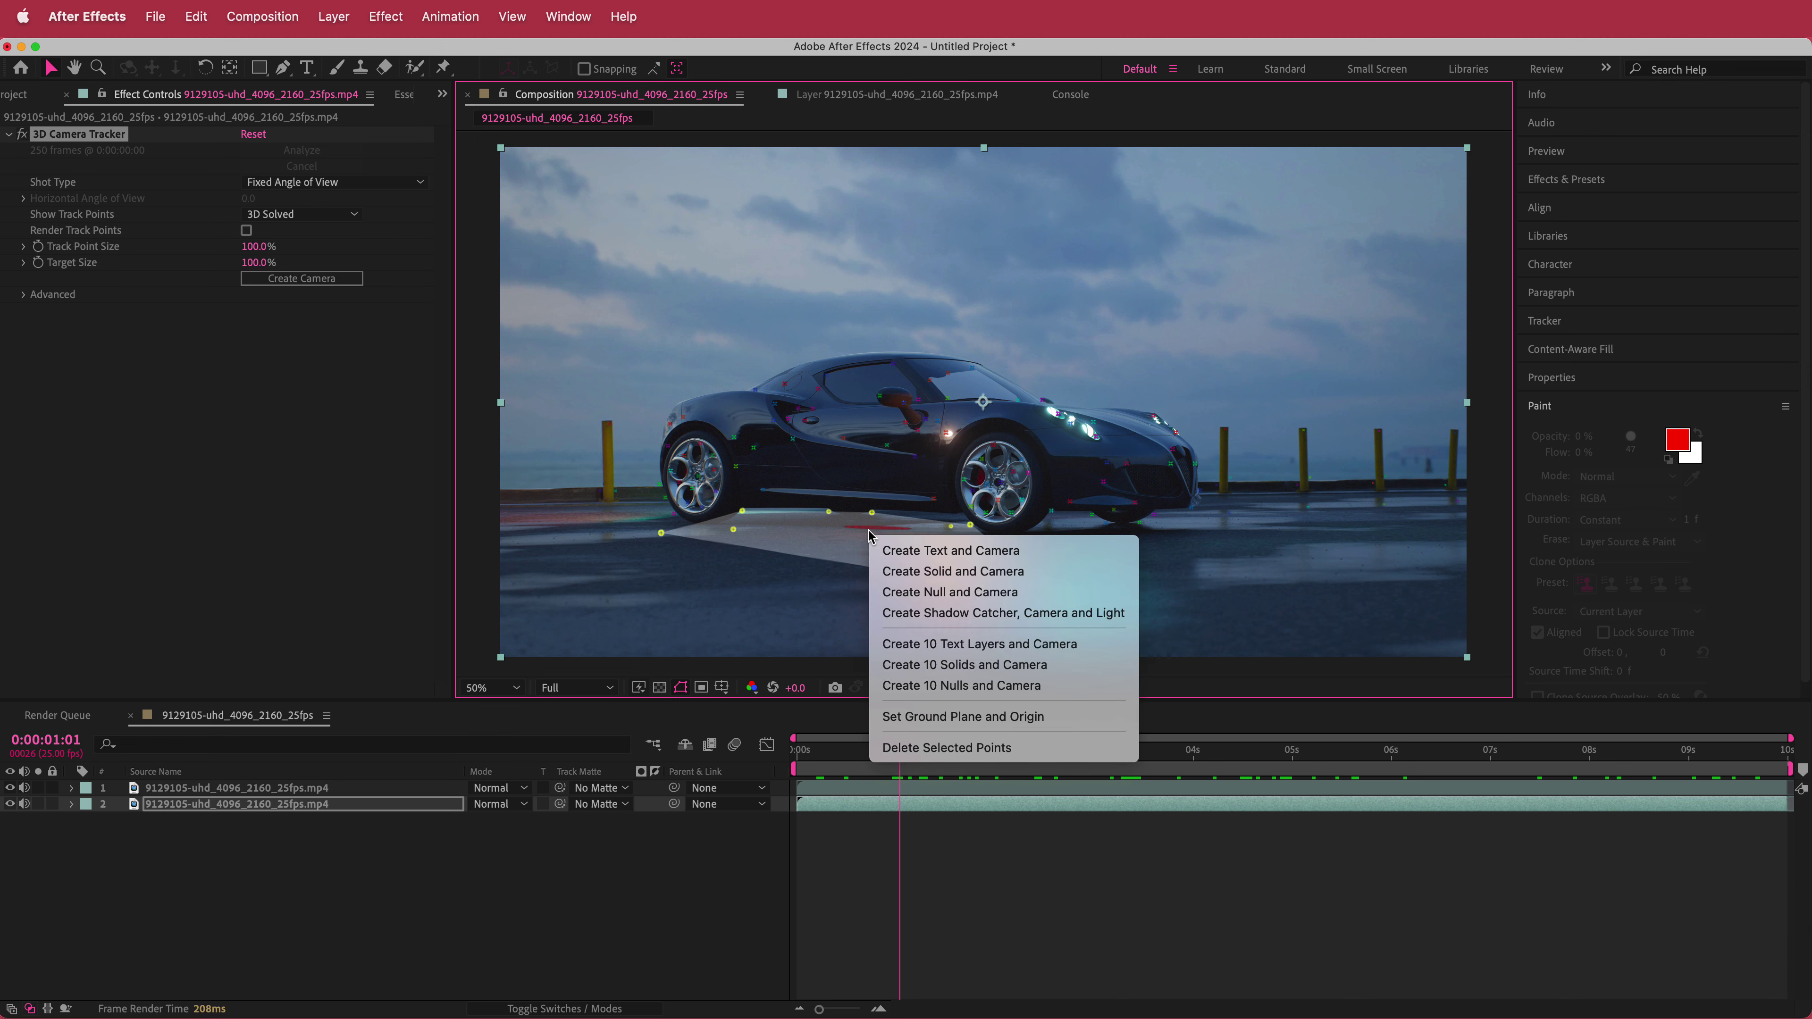
Create Track Solid 1 and a camera, then move the rotoscoped car layer to the top.
click(964, 577)
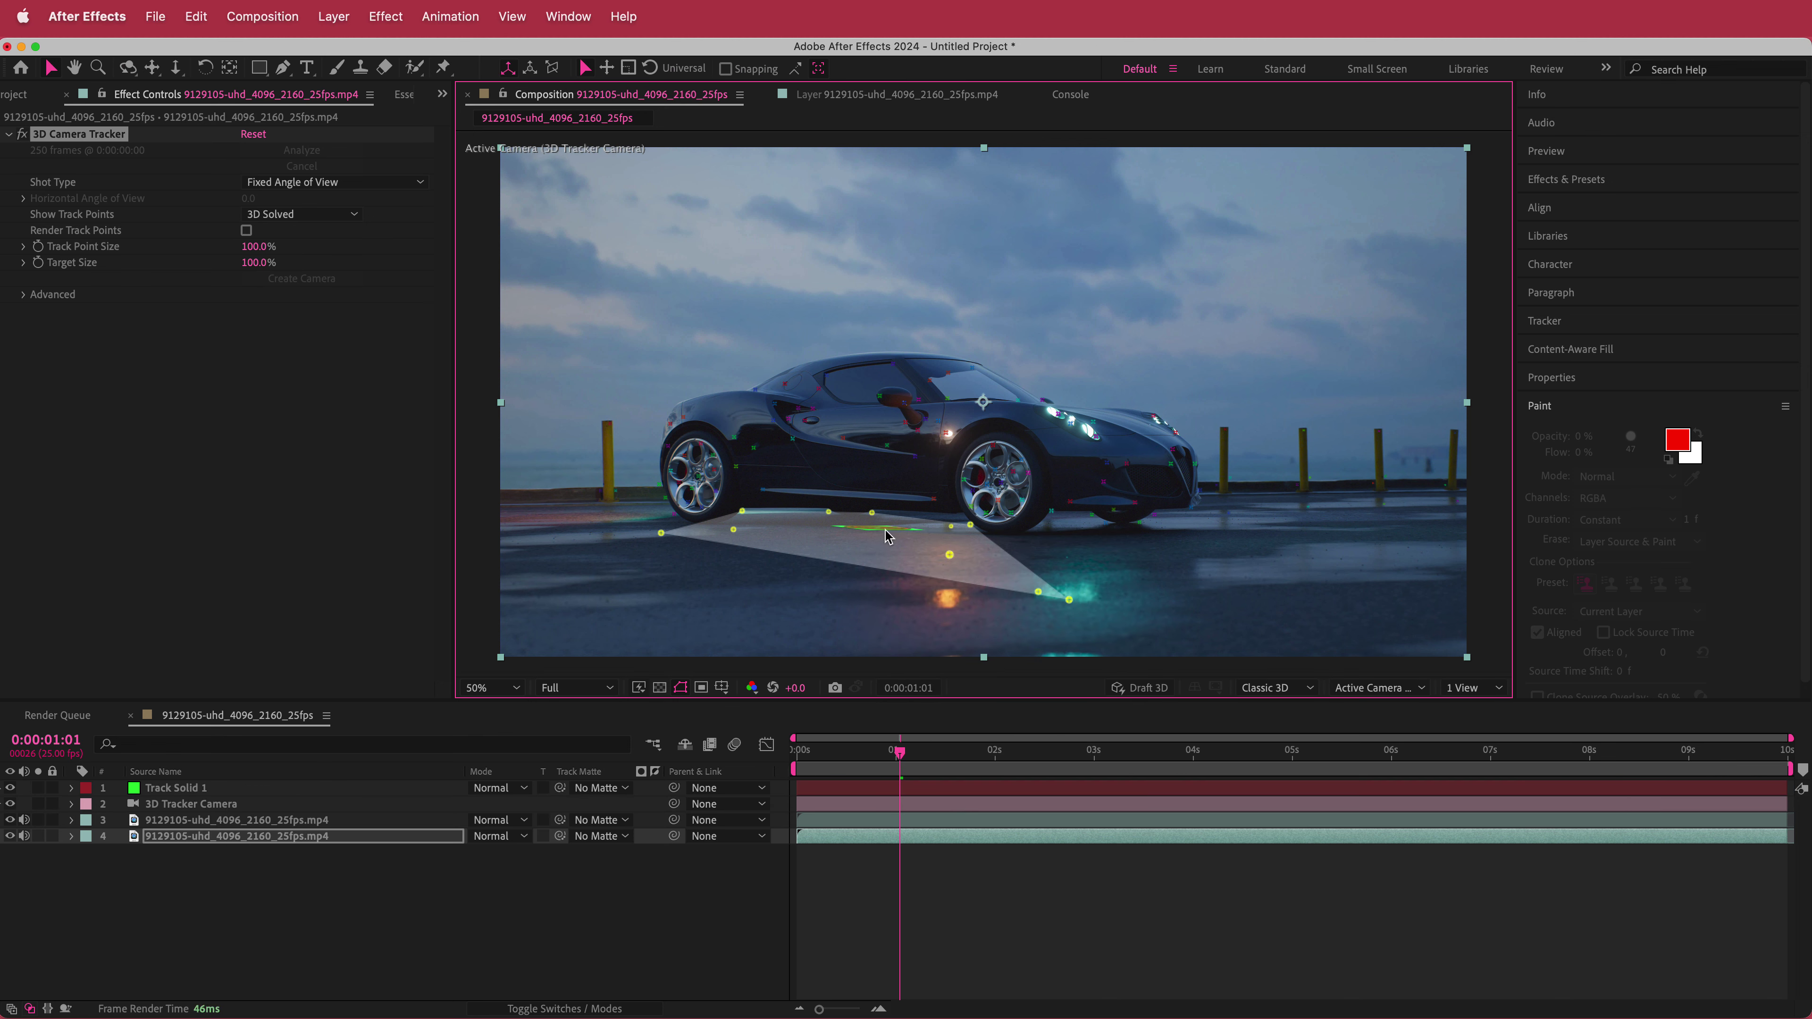
click(182, 792)
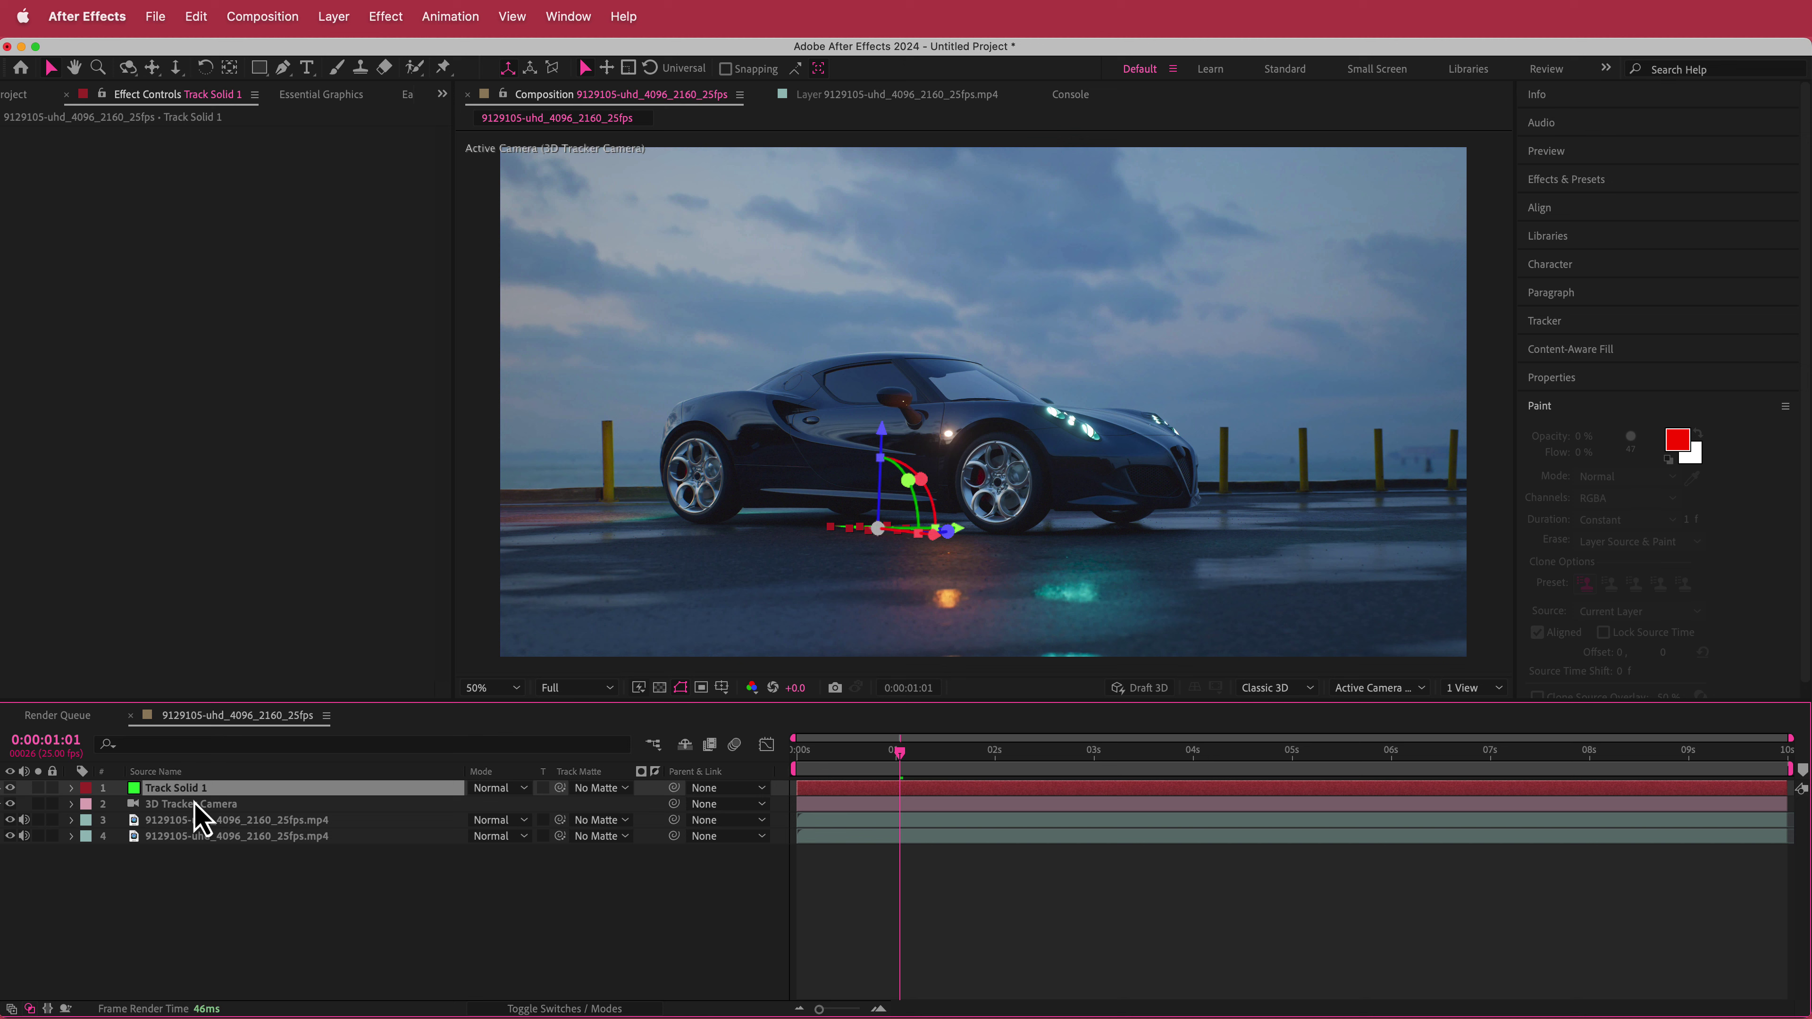
click(241, 820)
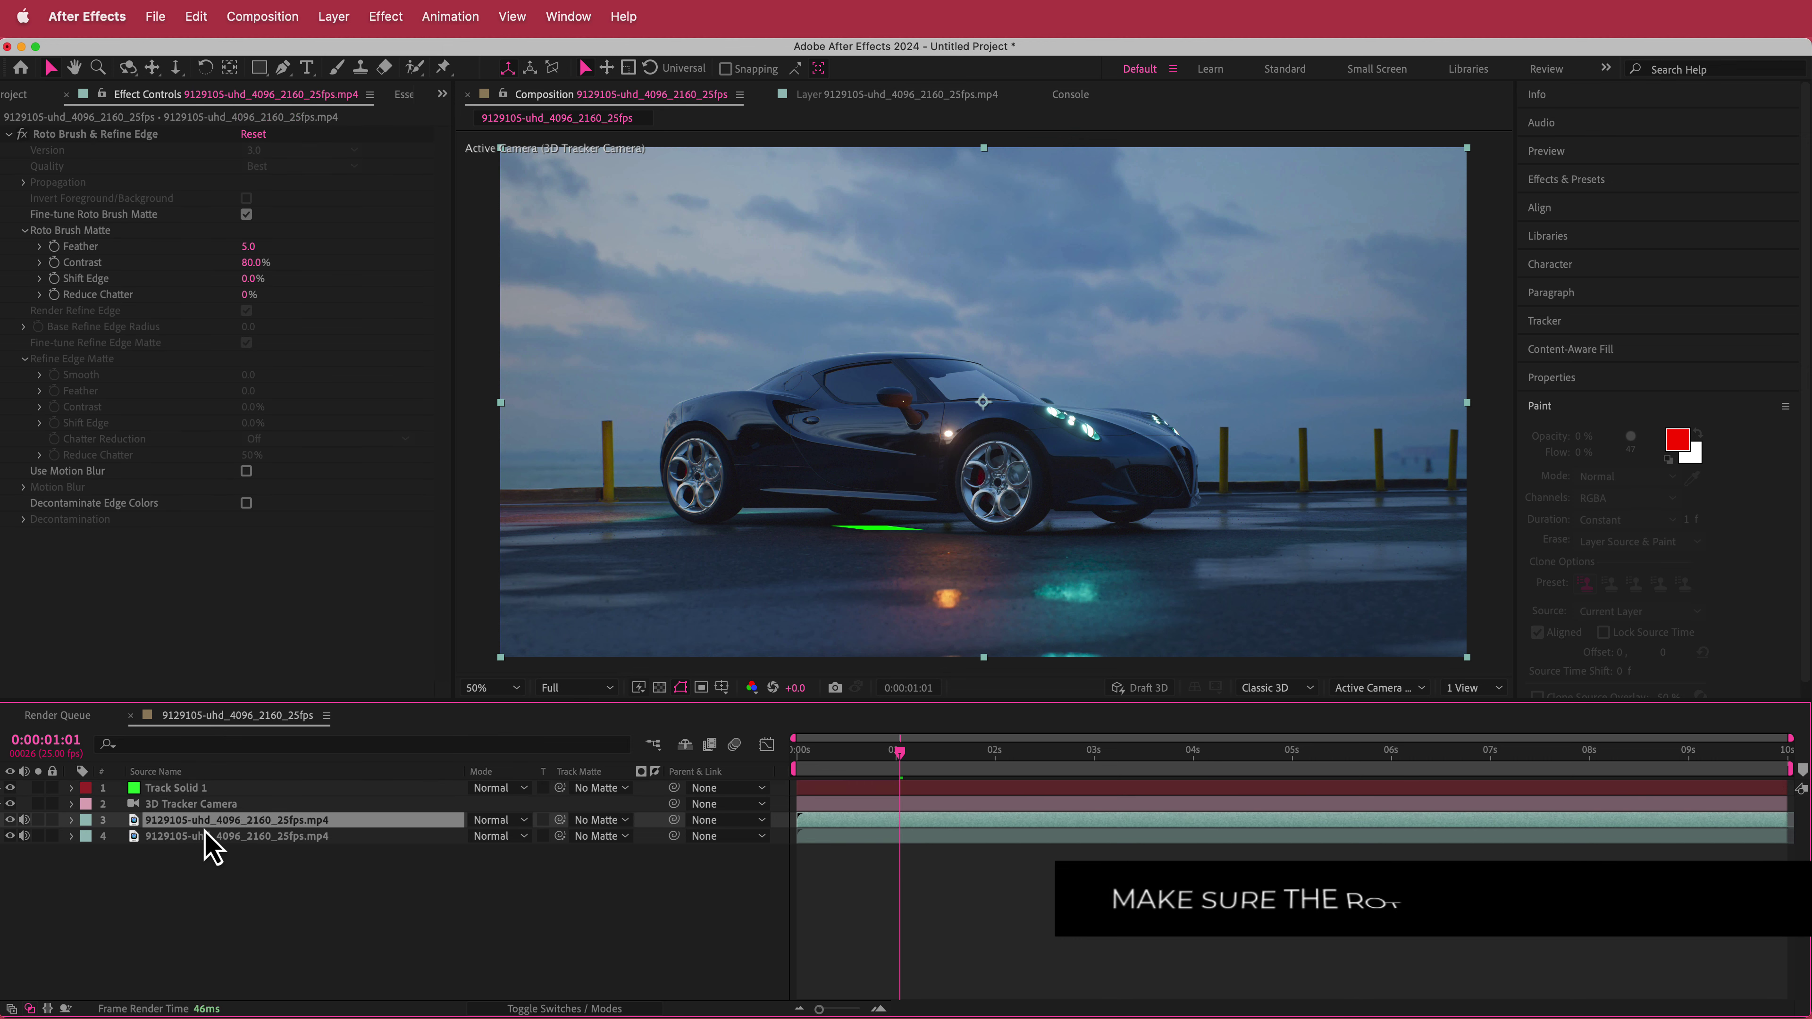
drag(206, 828, 217, 785)
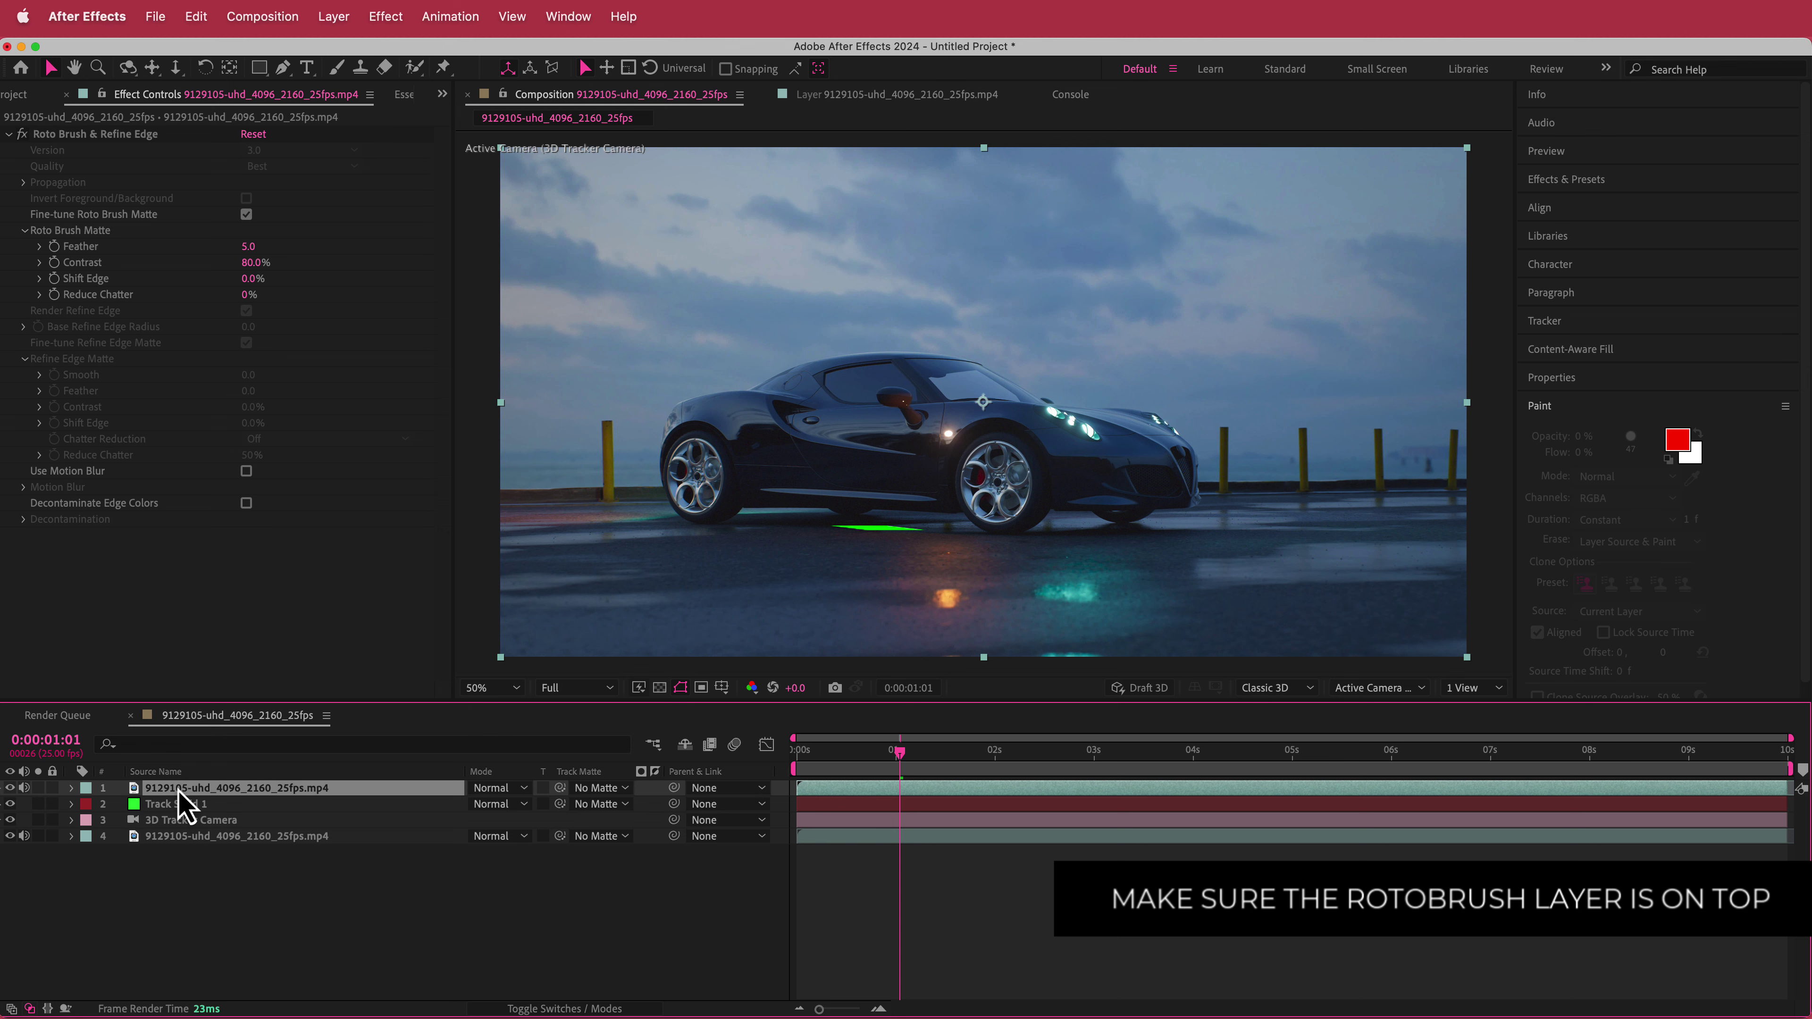
click(178, 803)
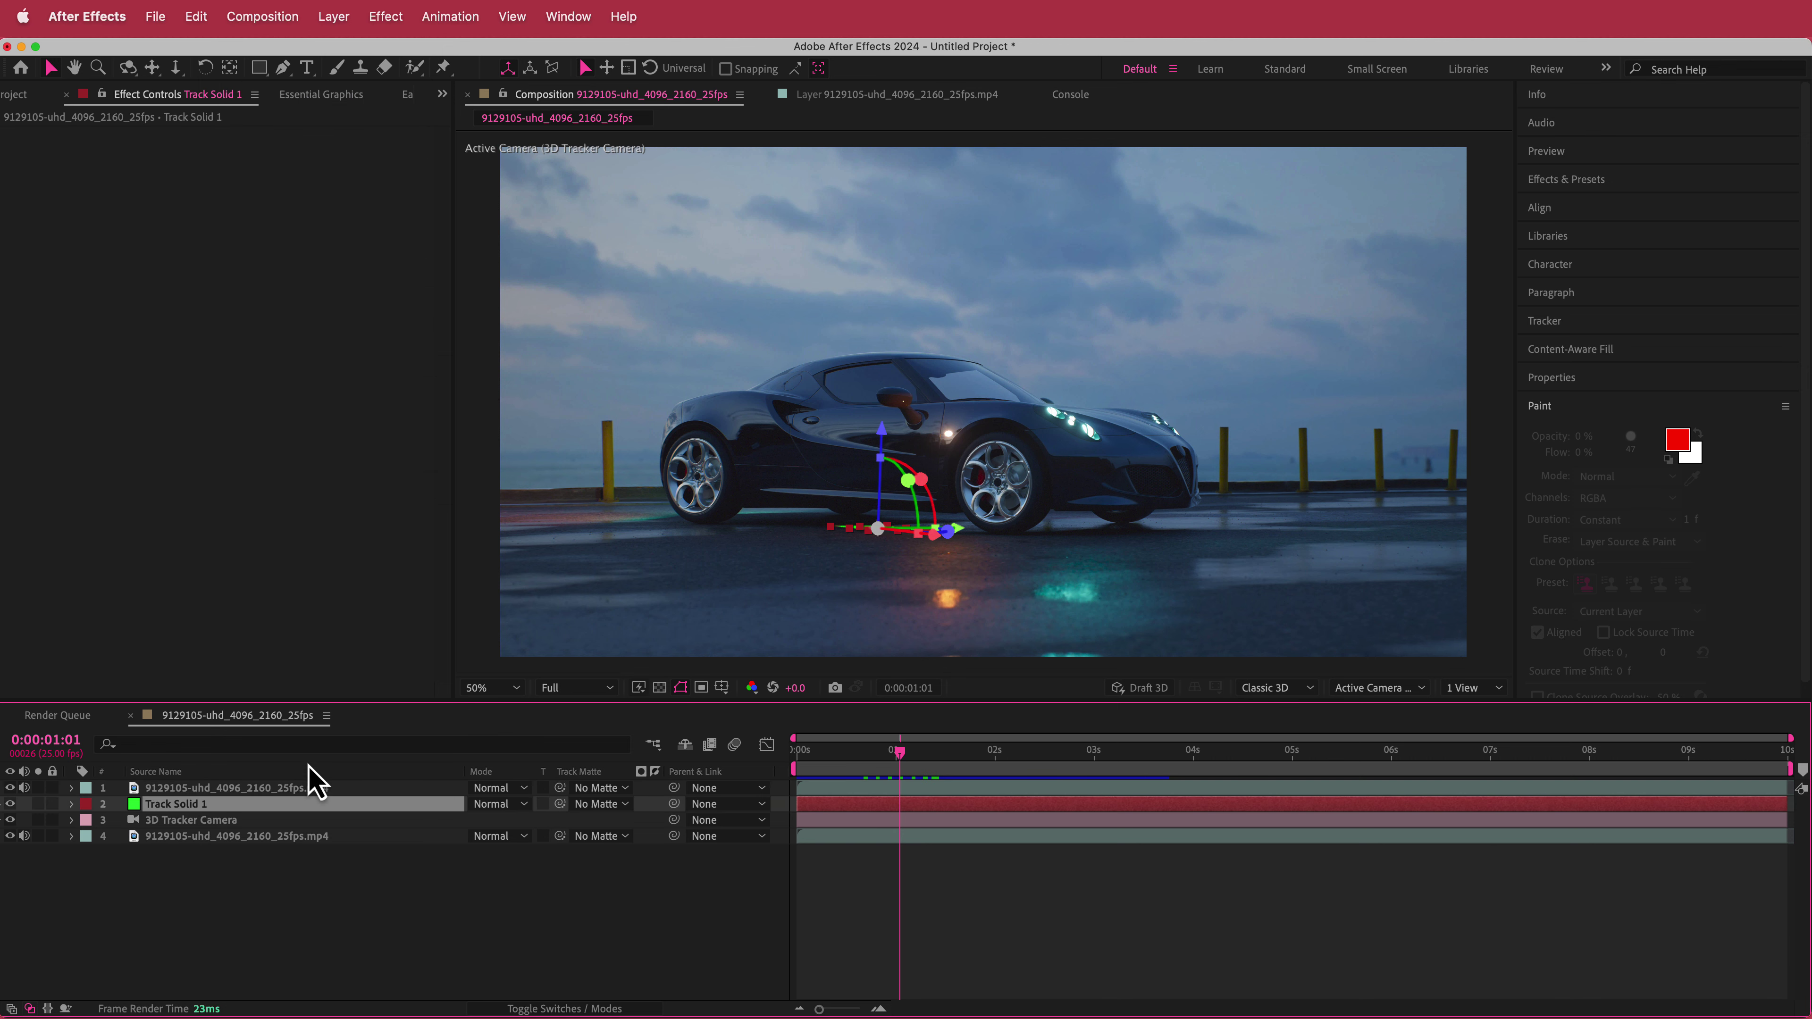
Scale Track Solid 1 to 2716.3, 7757.1, 1650.0%, then tilt and raise it over the road.
key(s)
drag(495, 821, 1804, 757)
drag(1263, 528, 1452, 504)
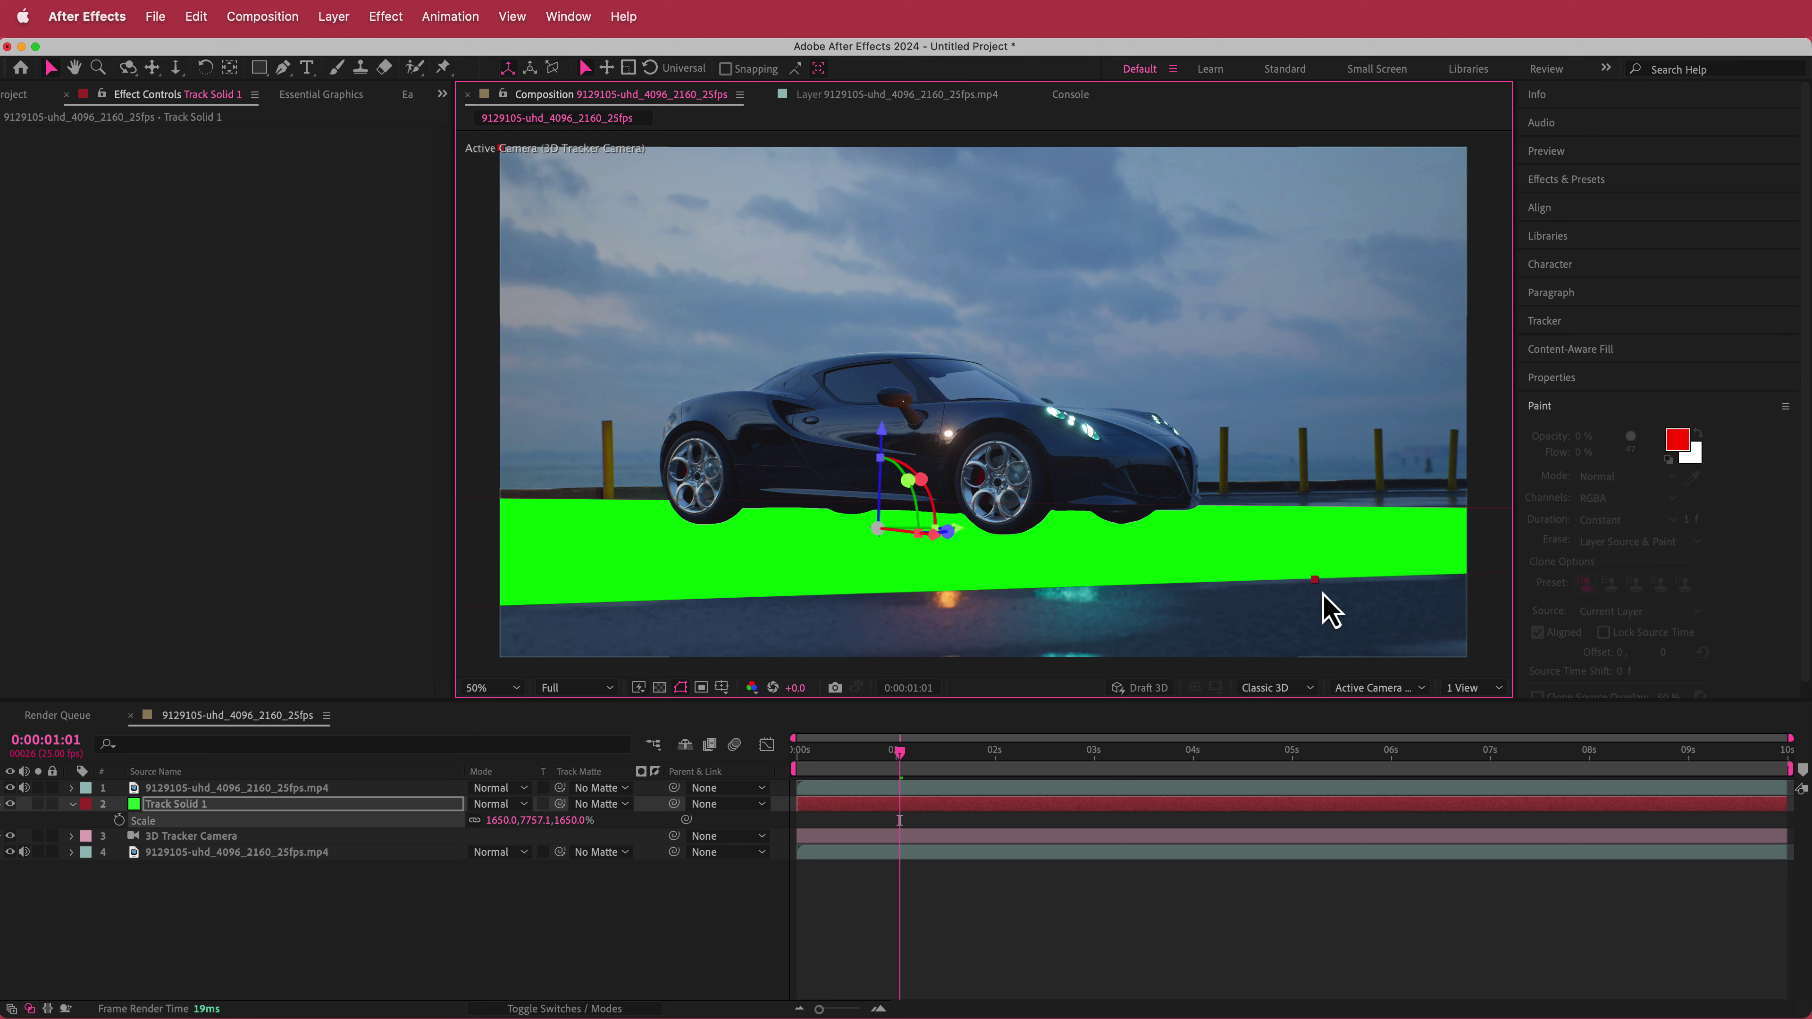
drag(1314, 581, 1471, 685)
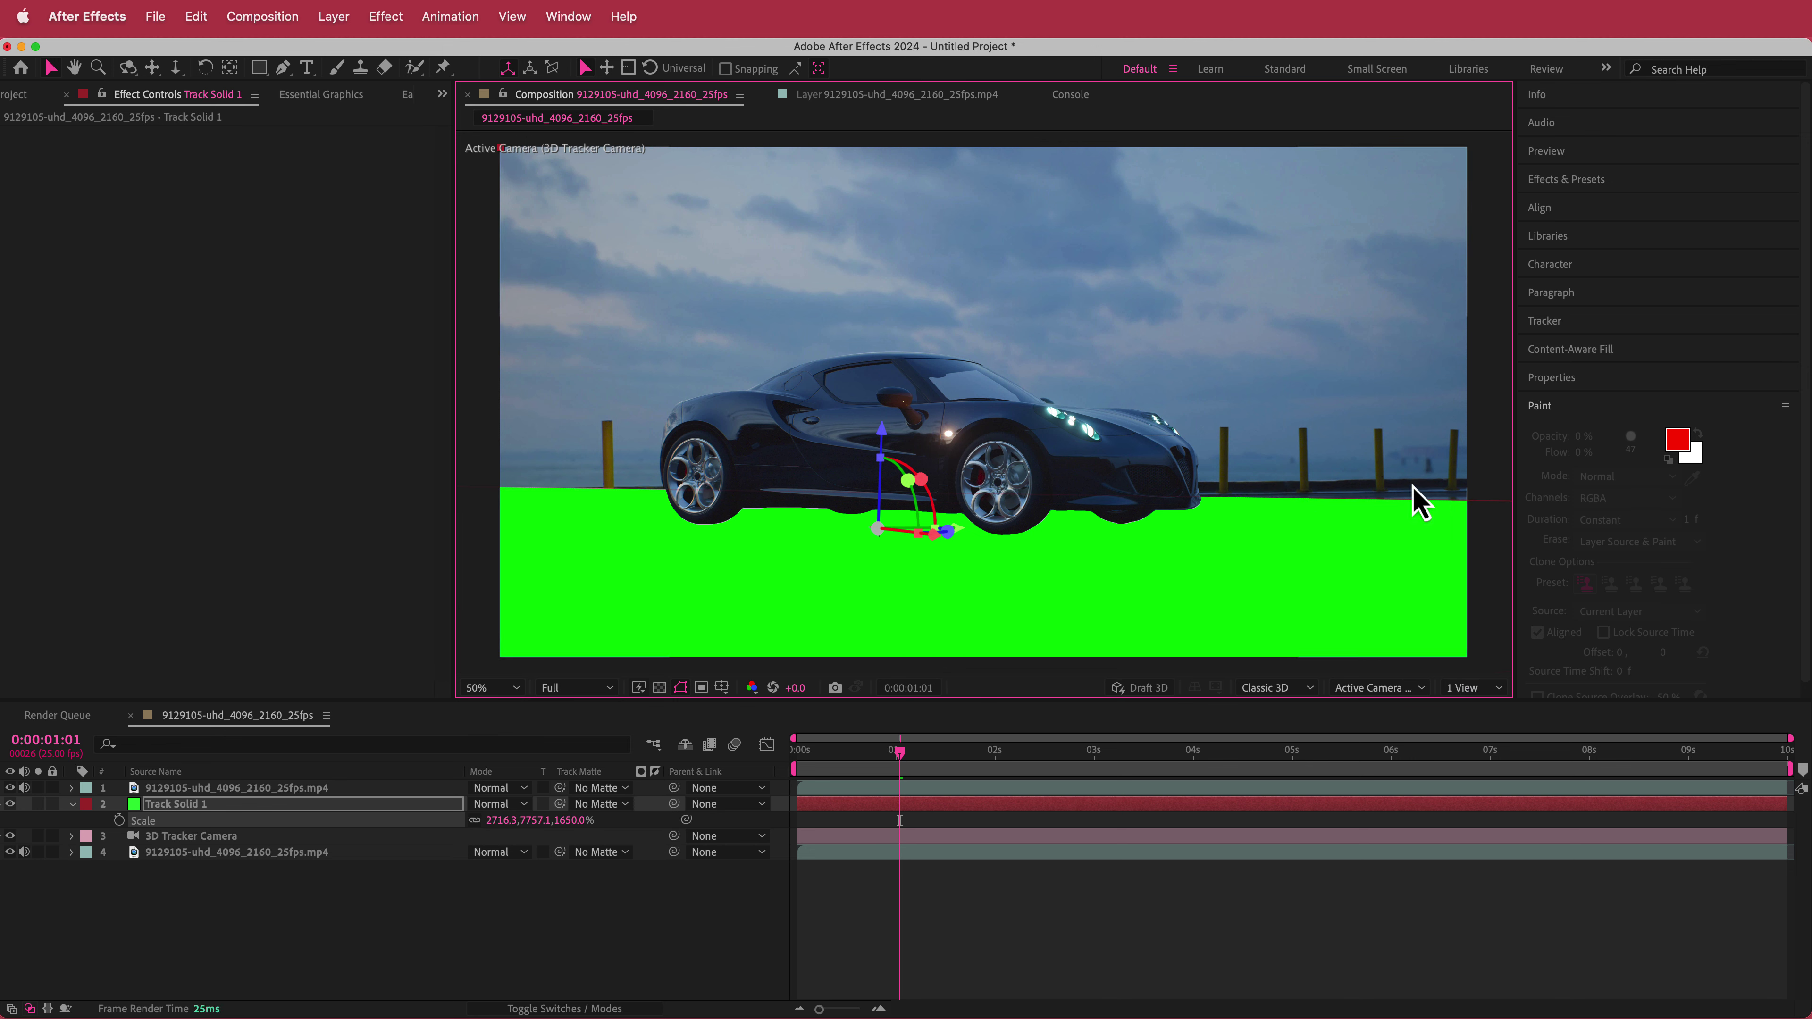
drag(925, 481, 885, 454)
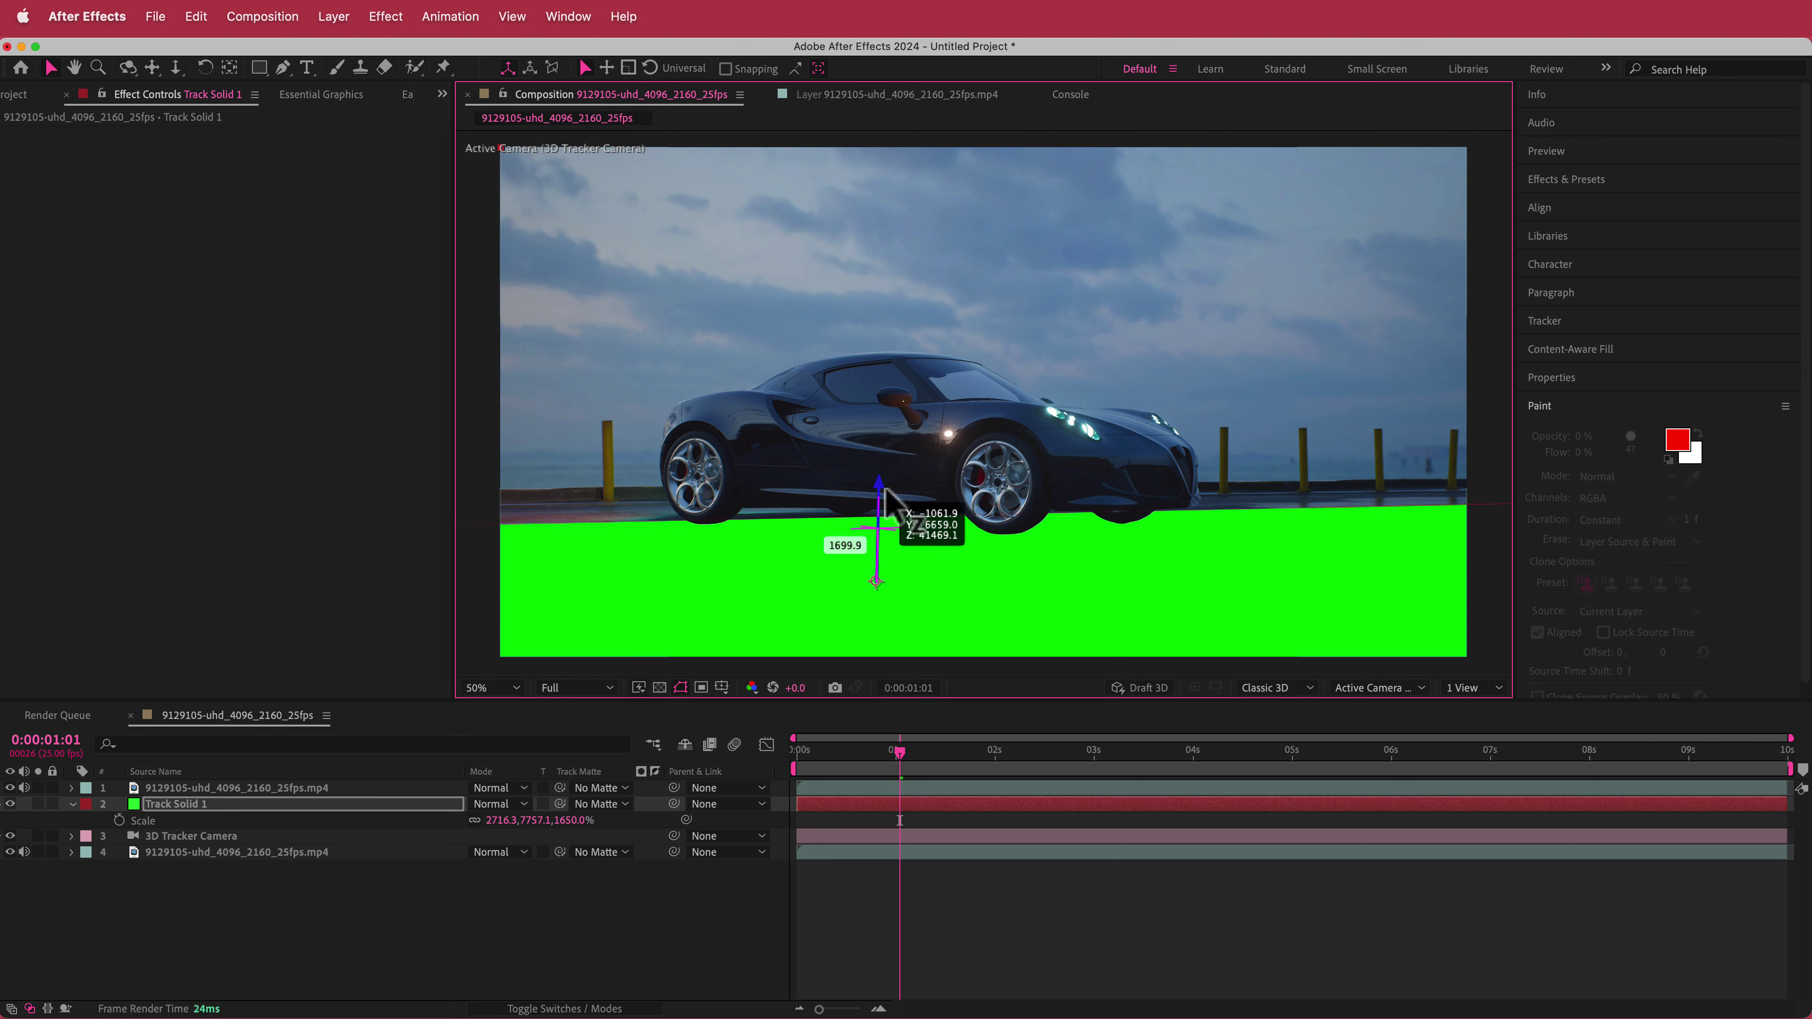
drag(886, 489, 883, 468)
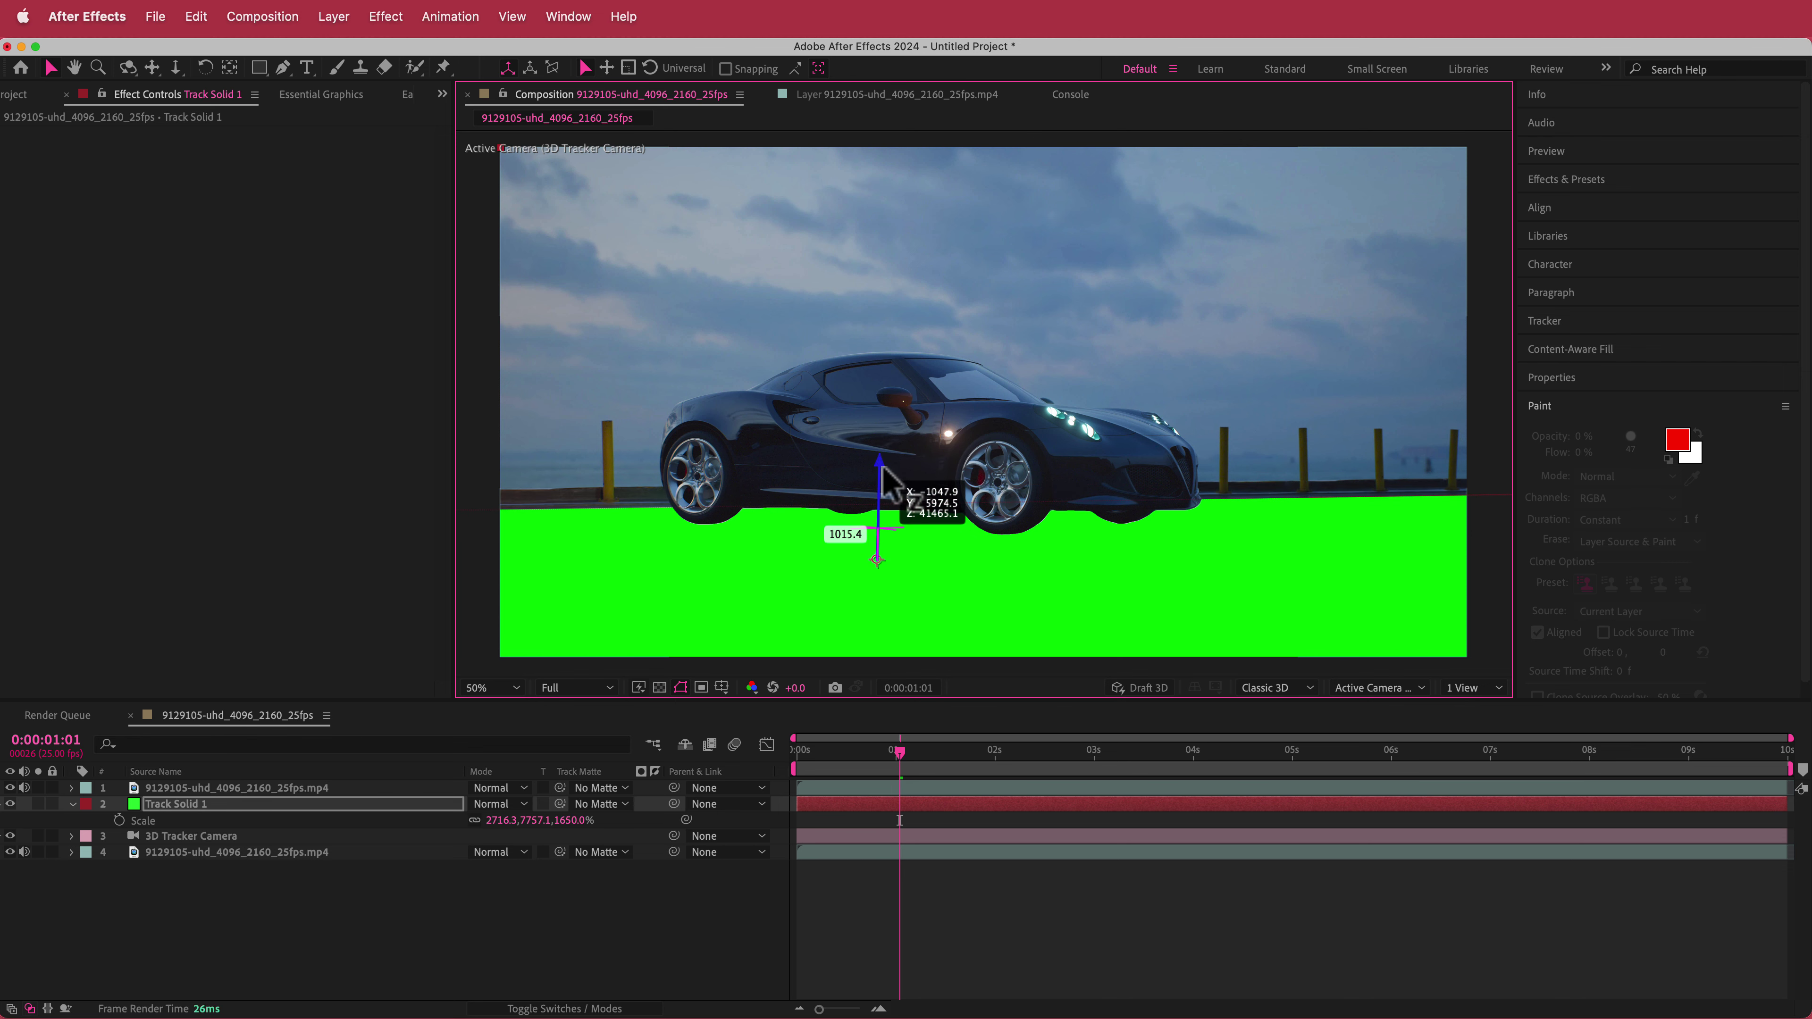
click(560, 953)
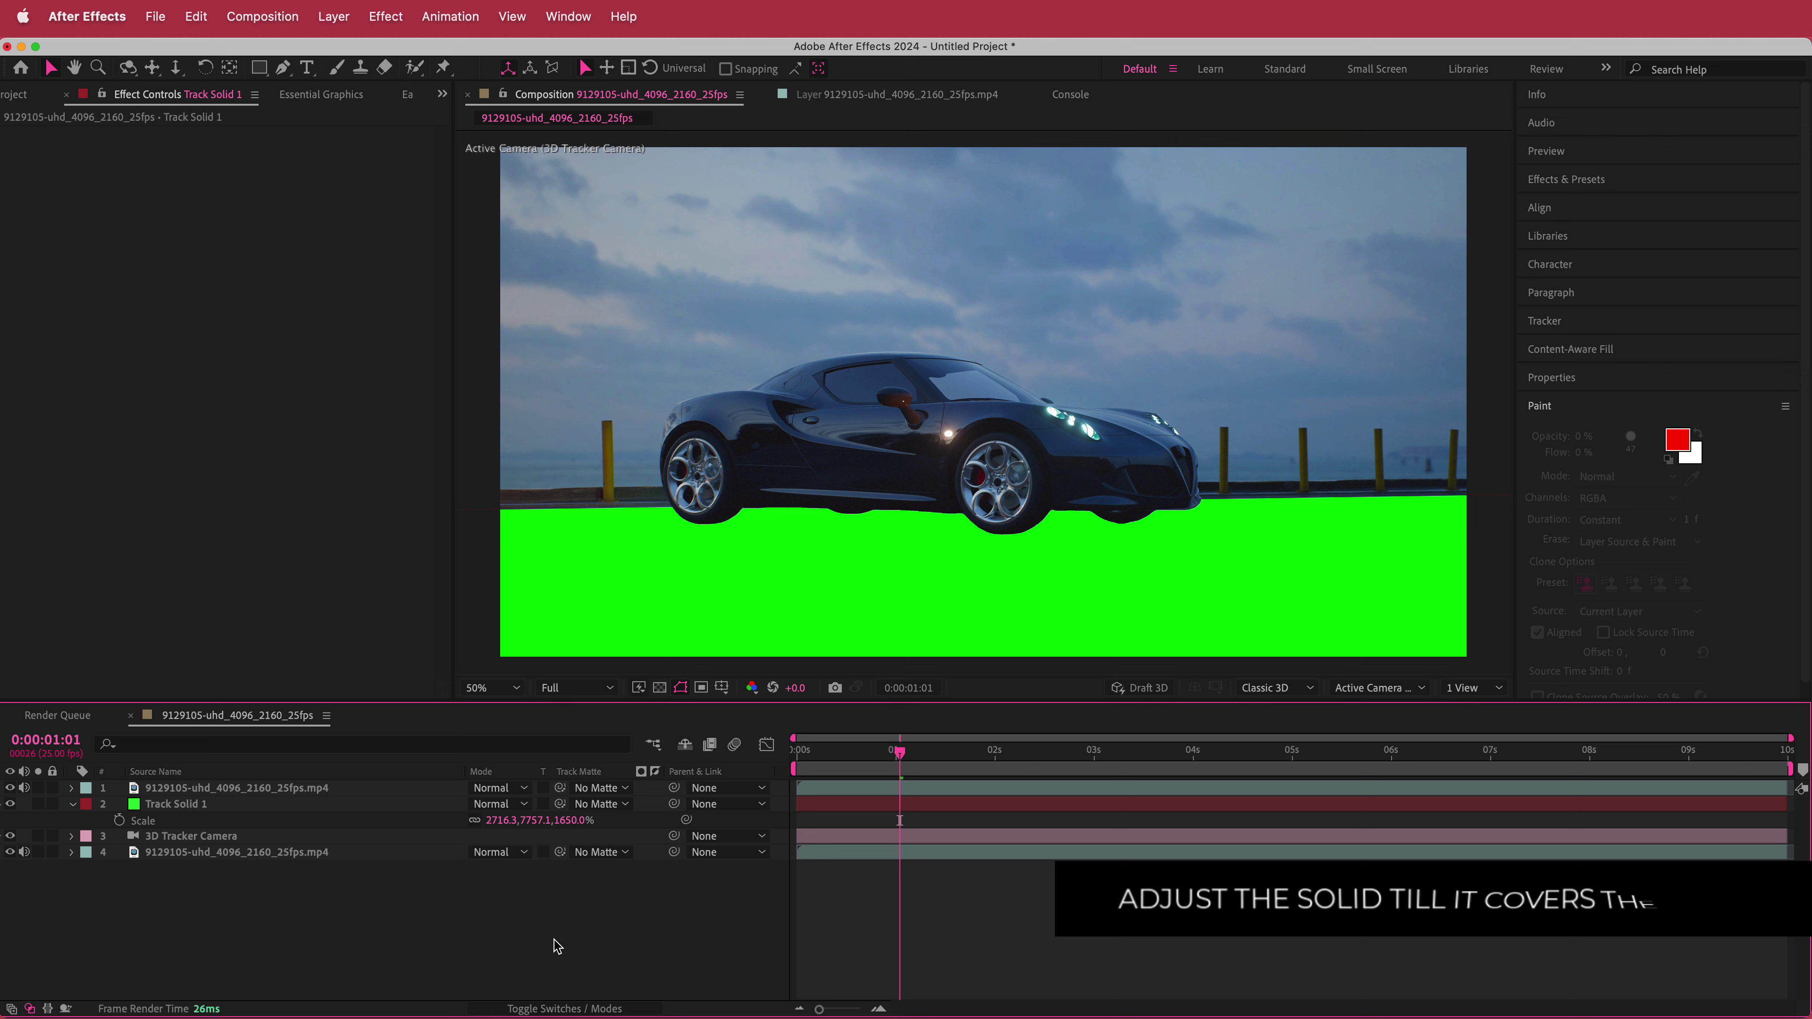
Pre-compose Track Solid 1 and the 3D Tracker Camera into a new comp named TRACK.
click(193, 805)
shift+click(193, 835)
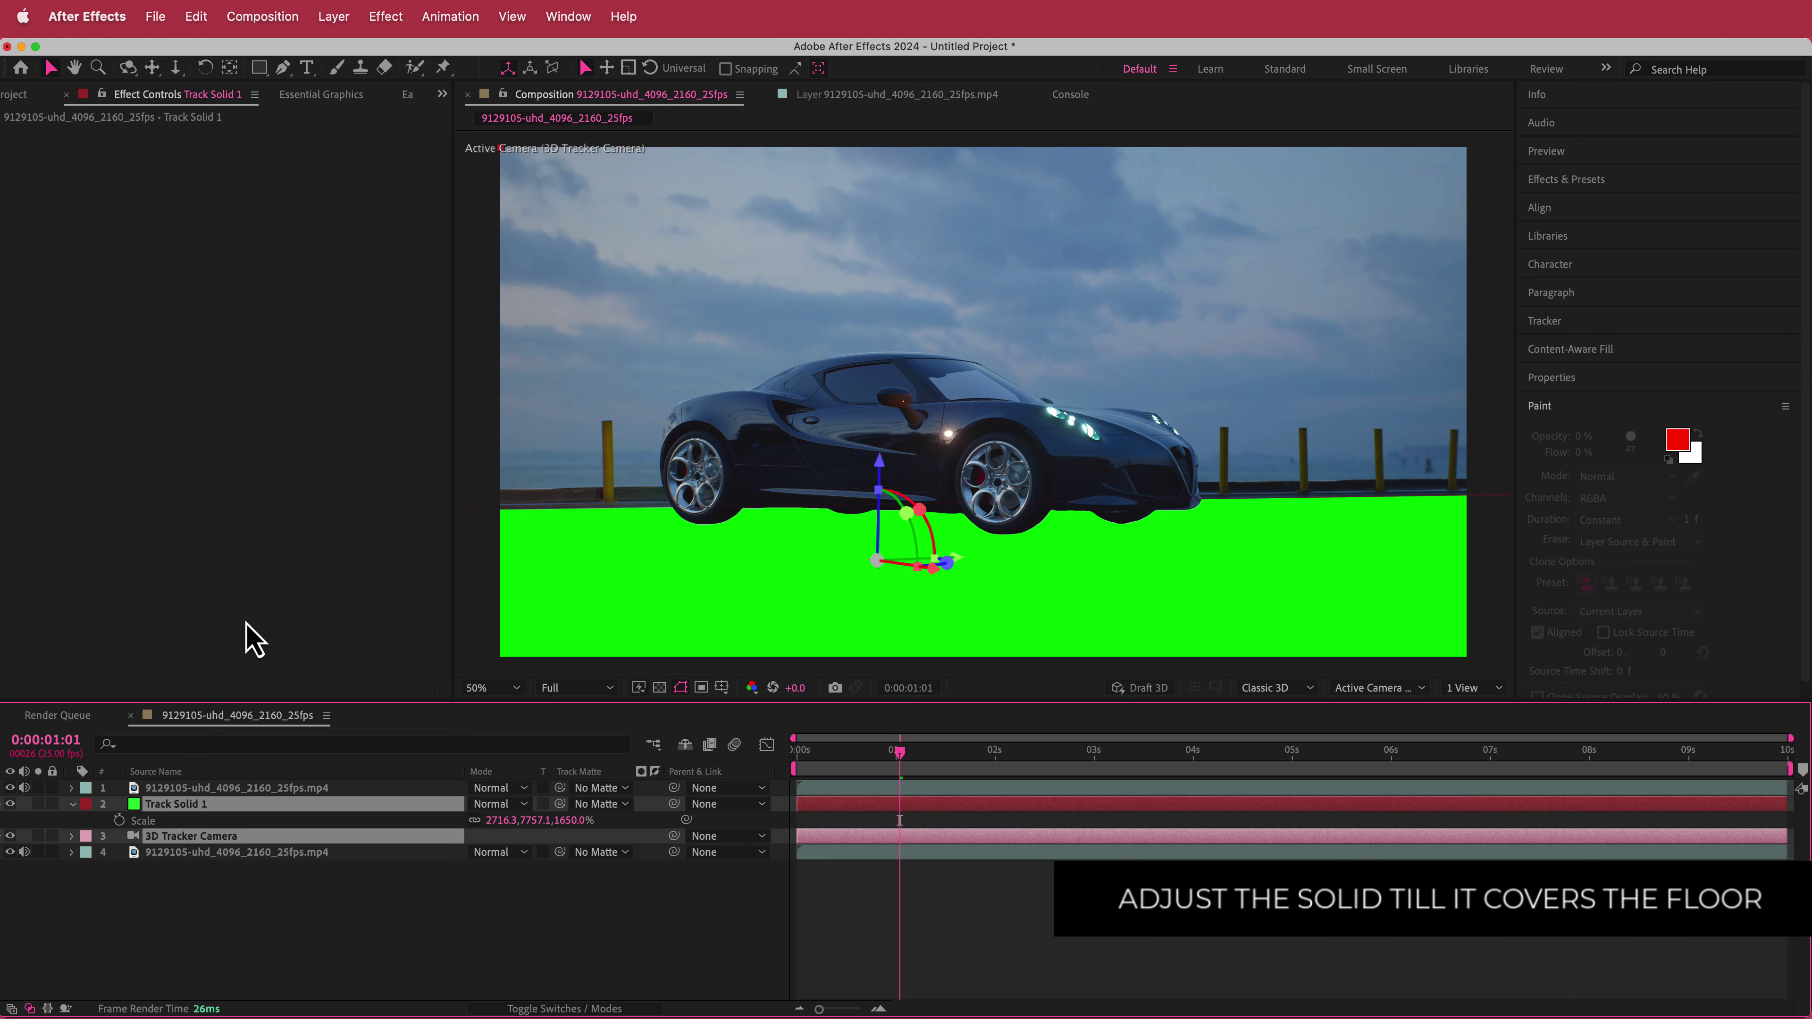
click(340, 23)
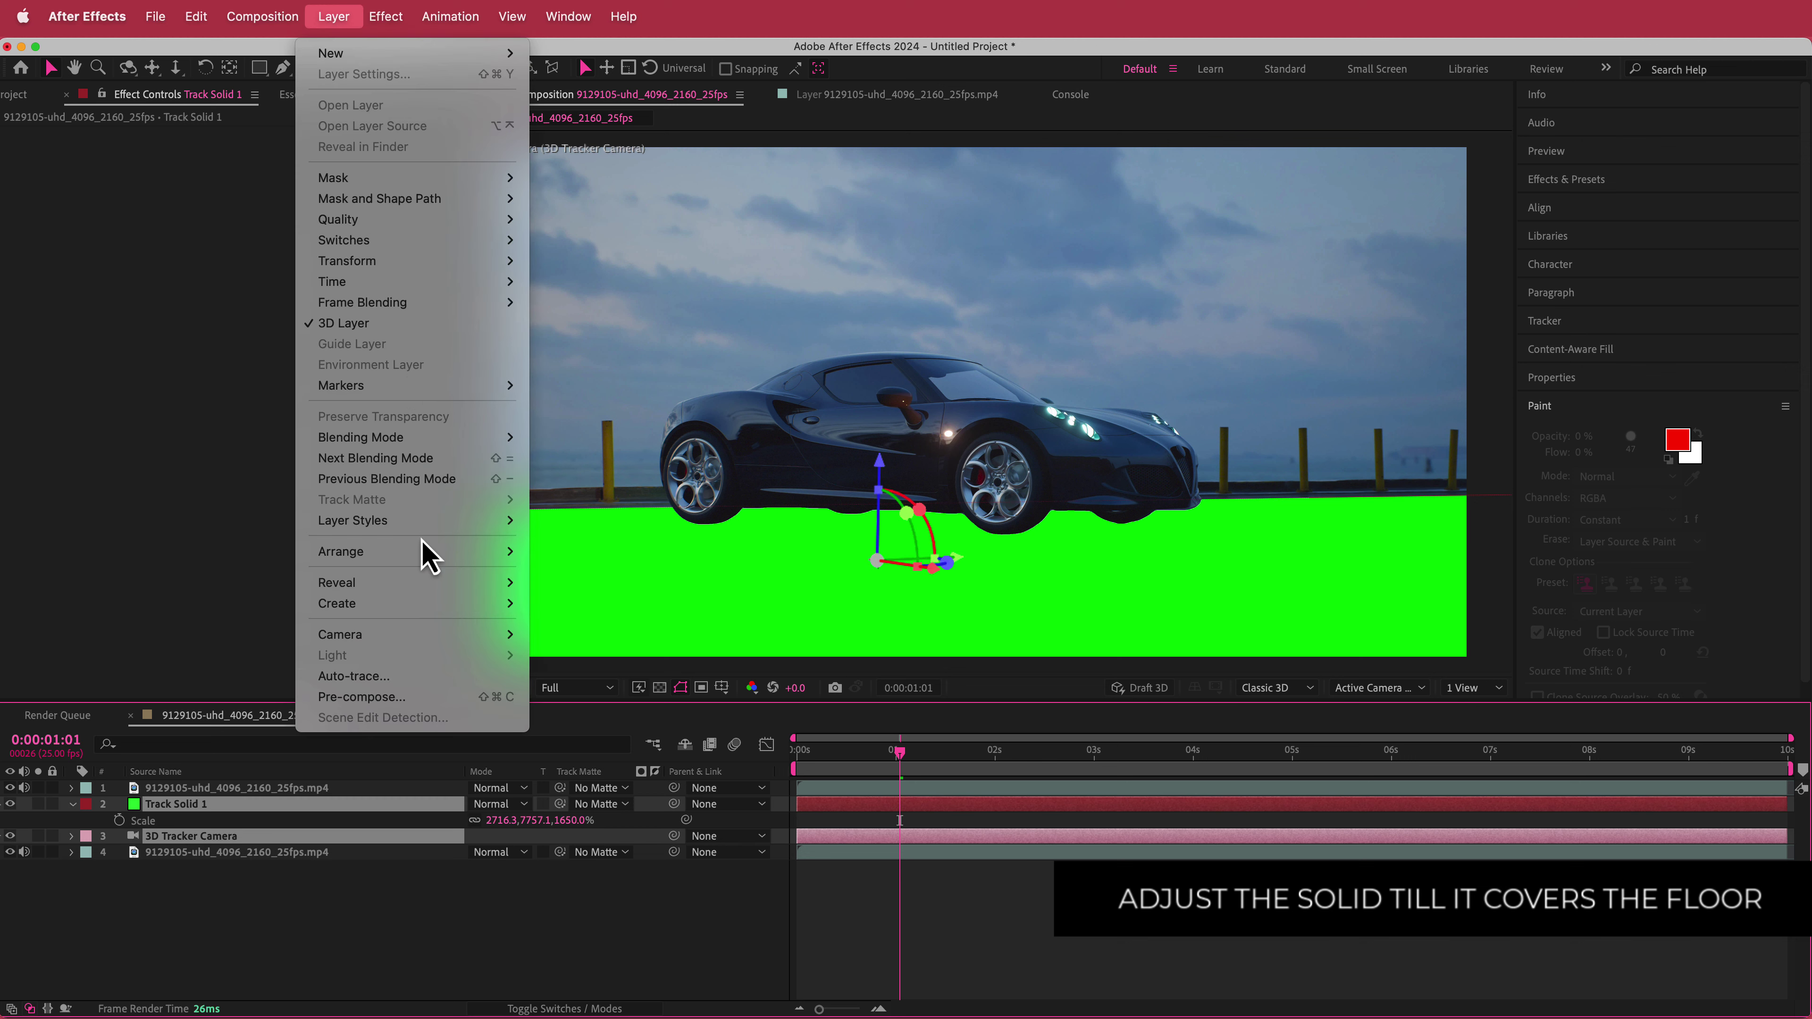
click(398, 698)
text(TR)
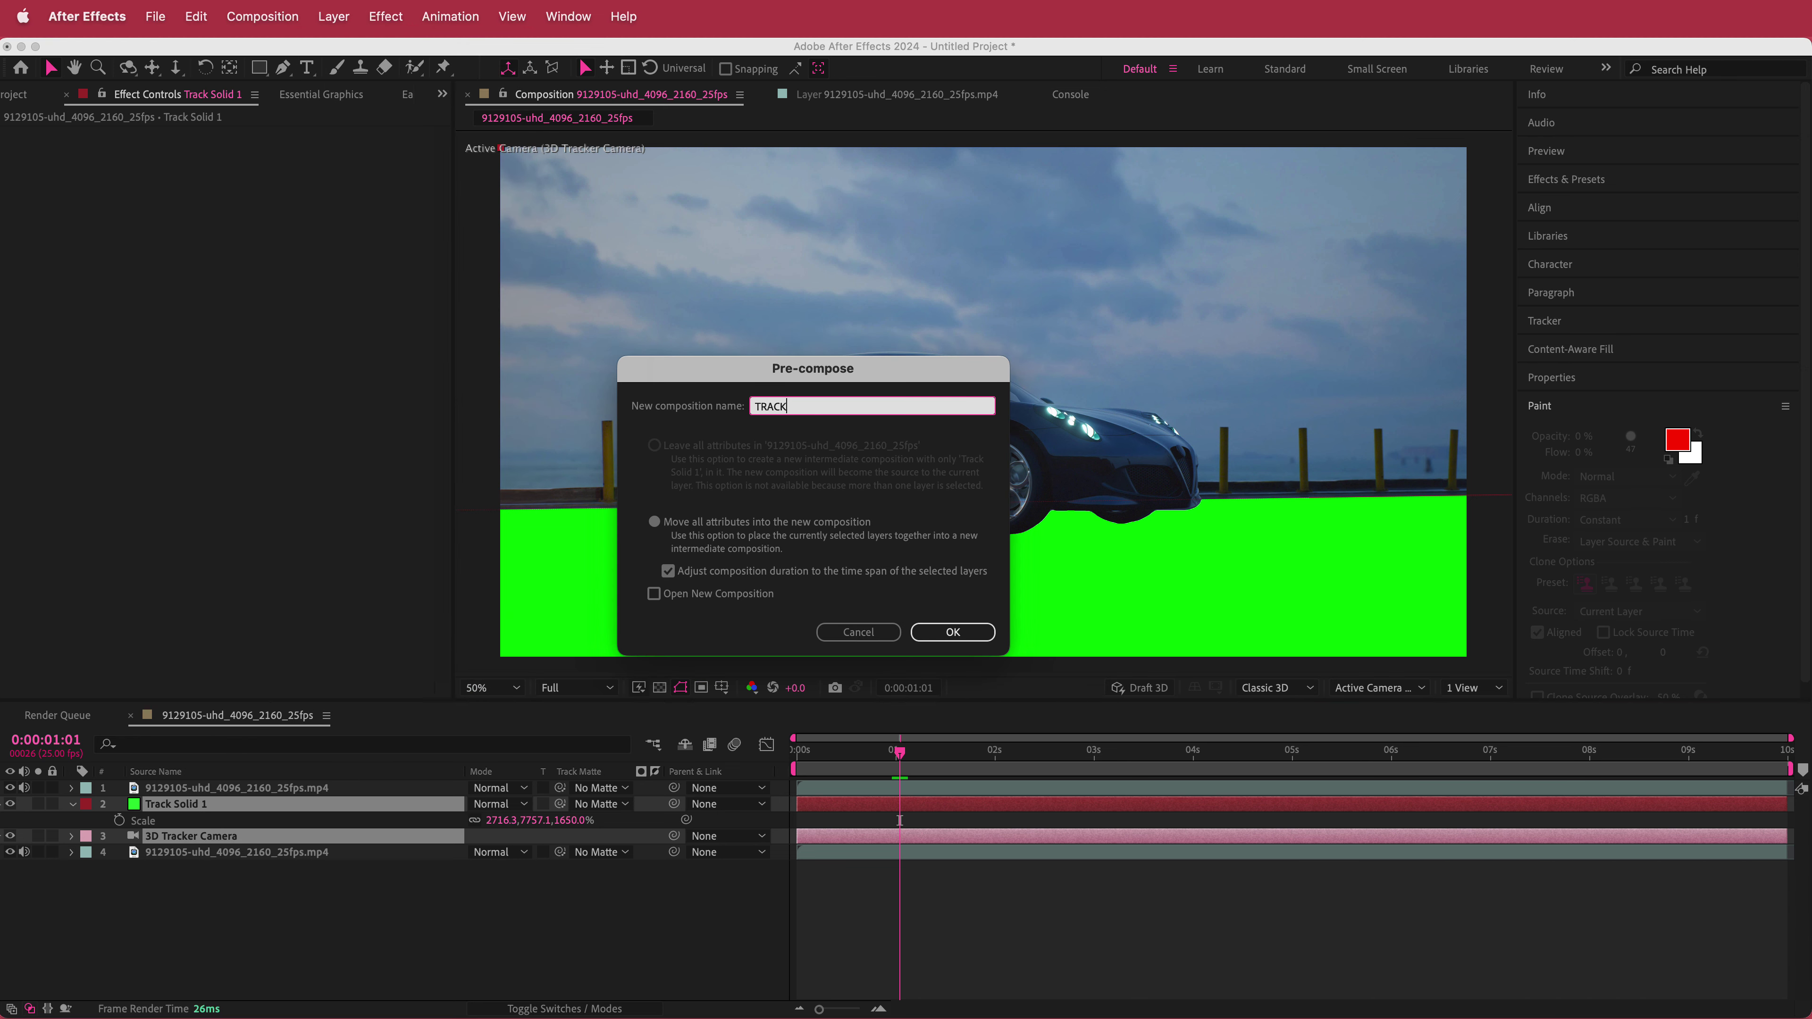
text(ACK)
key(Return)
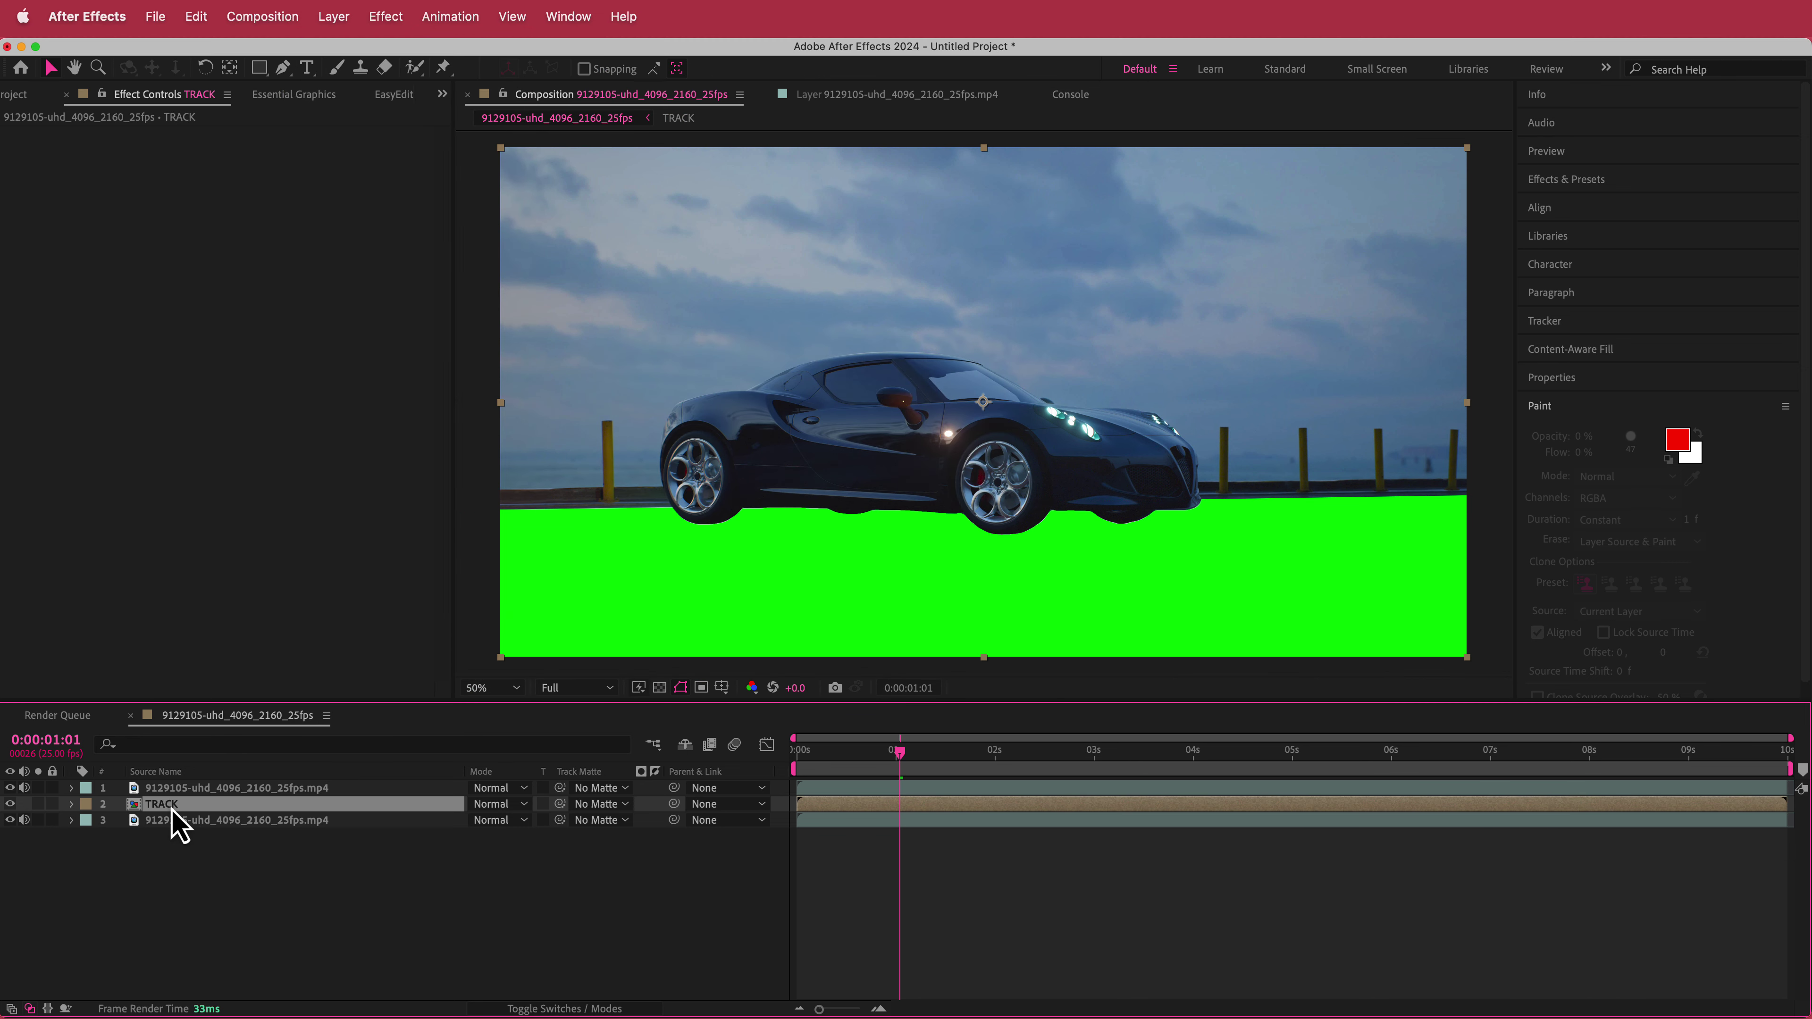
Inside the TRACK comp, apply the Radio Waves effect to Track Solid 1.
double_click(172, 805)
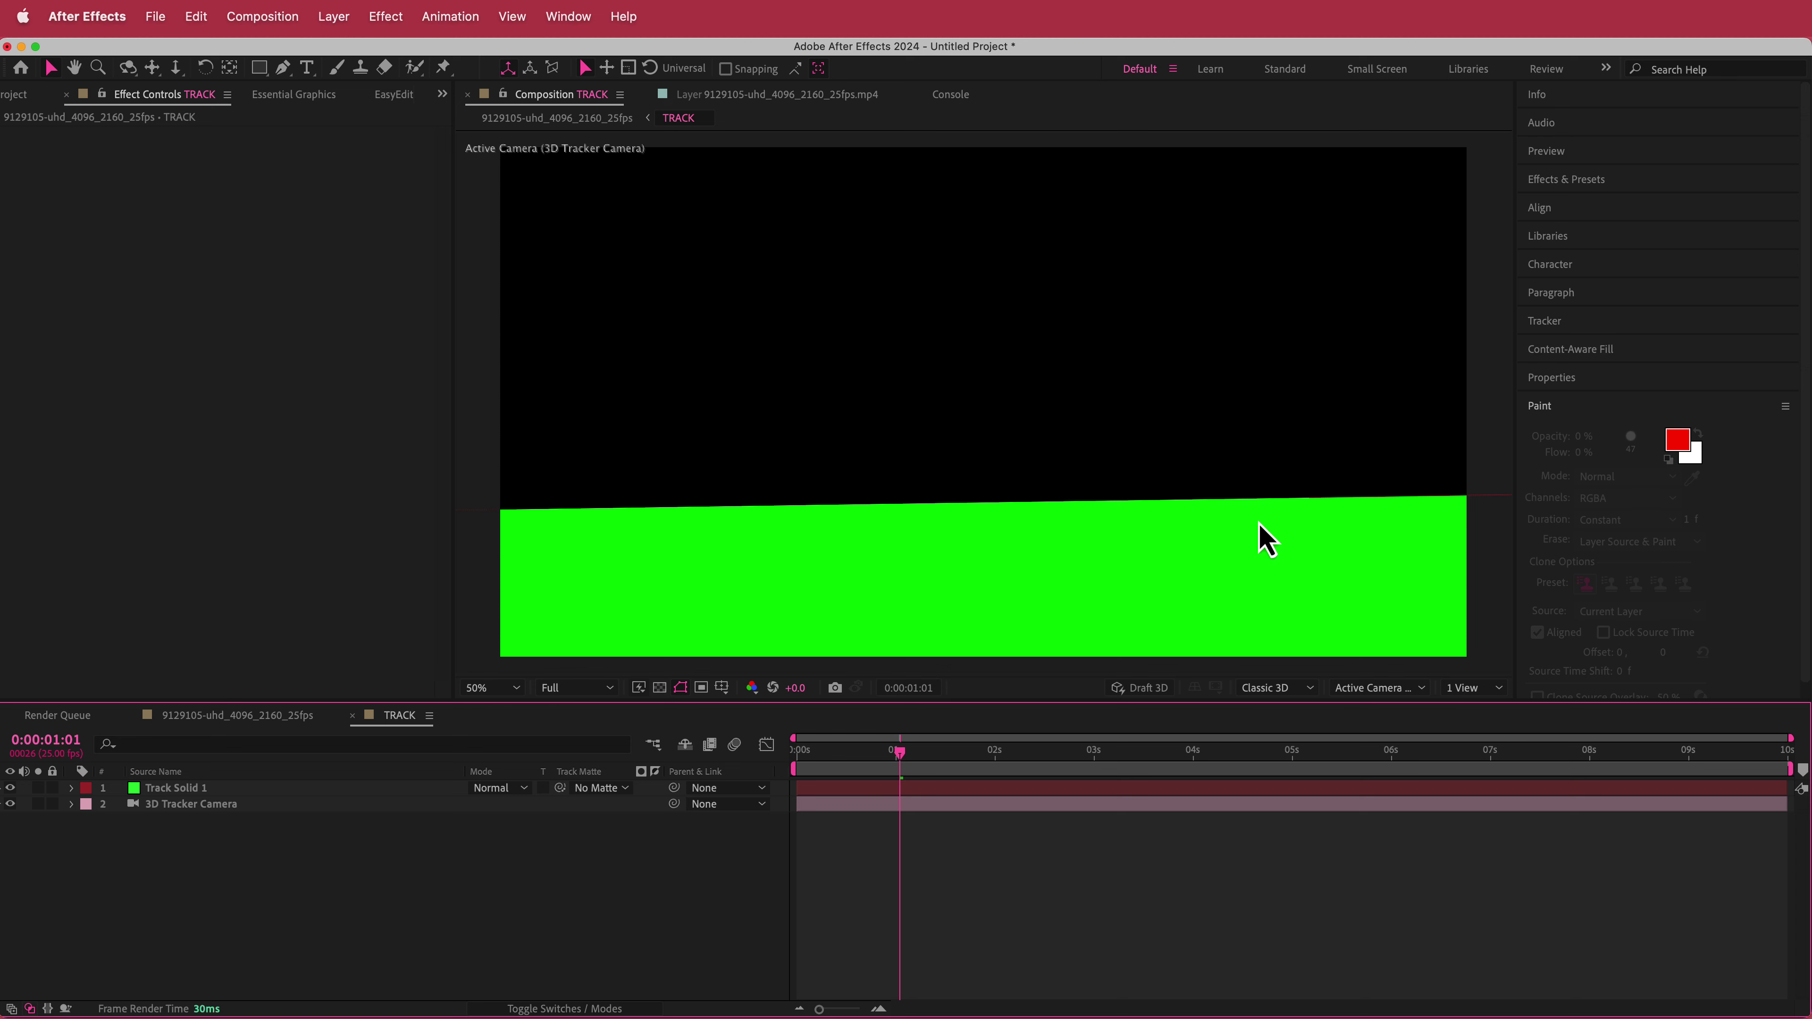
click(217, 791)
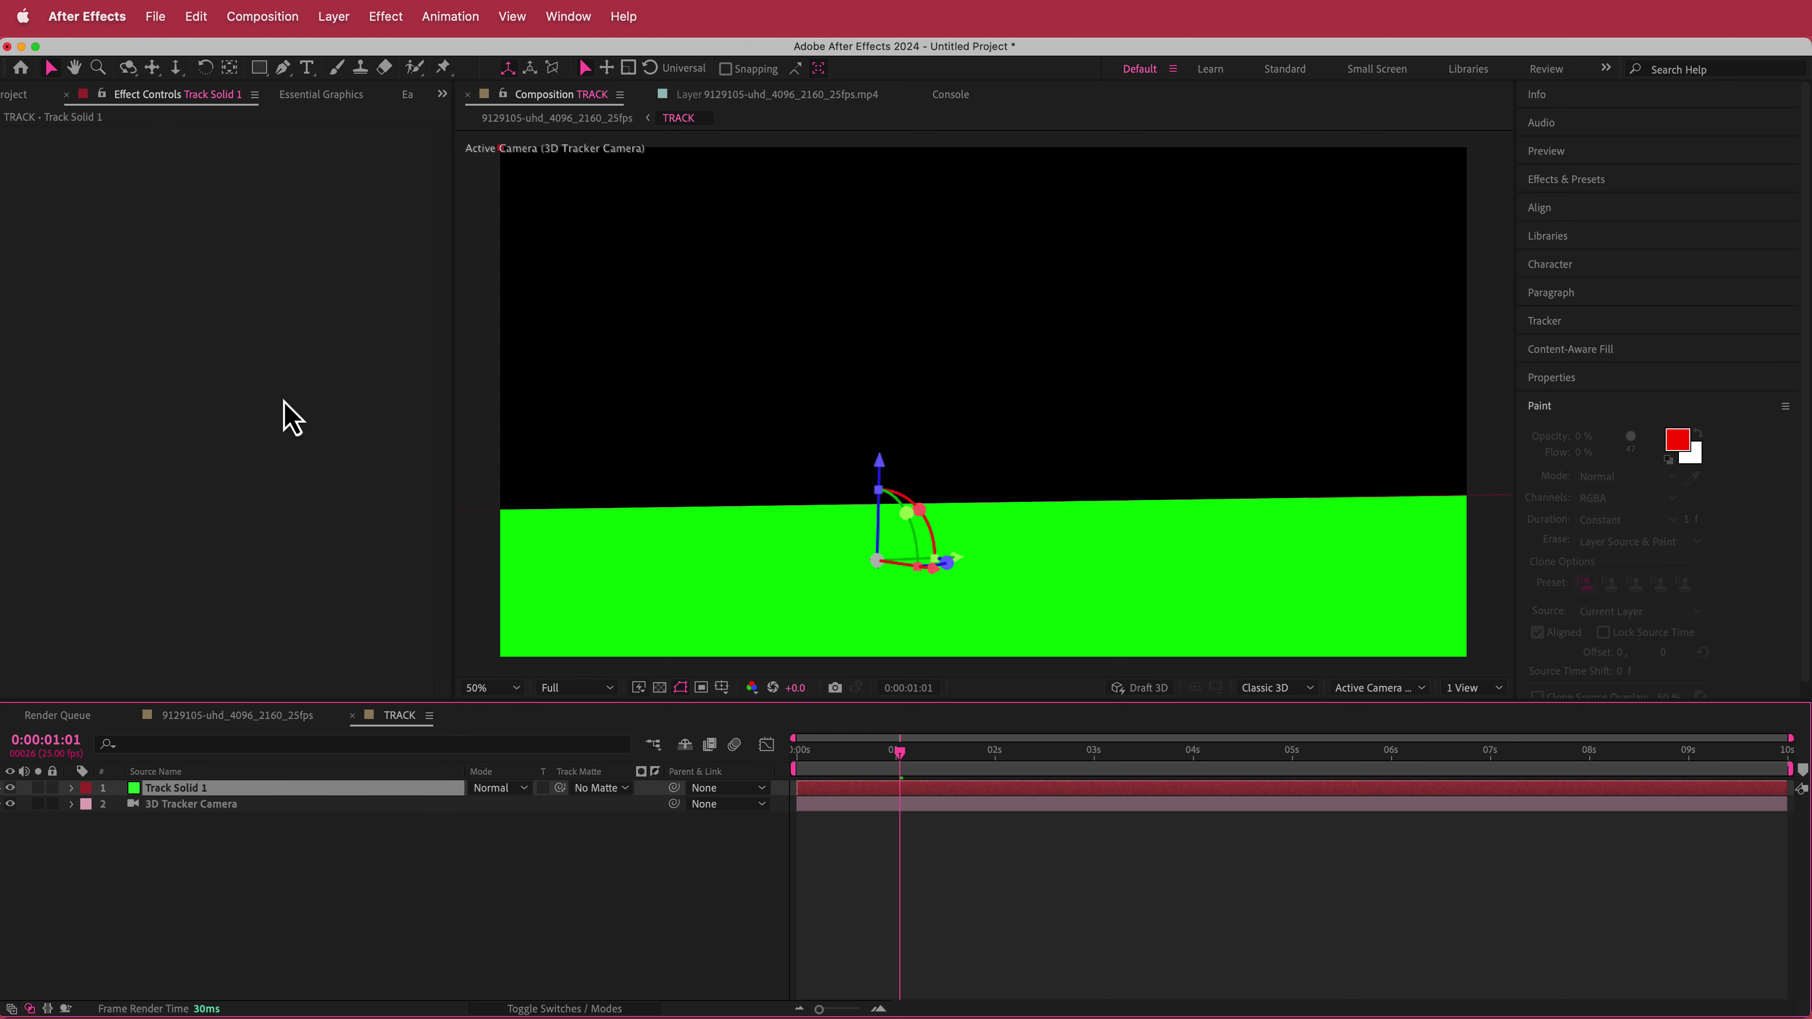
key(ctrl+space)
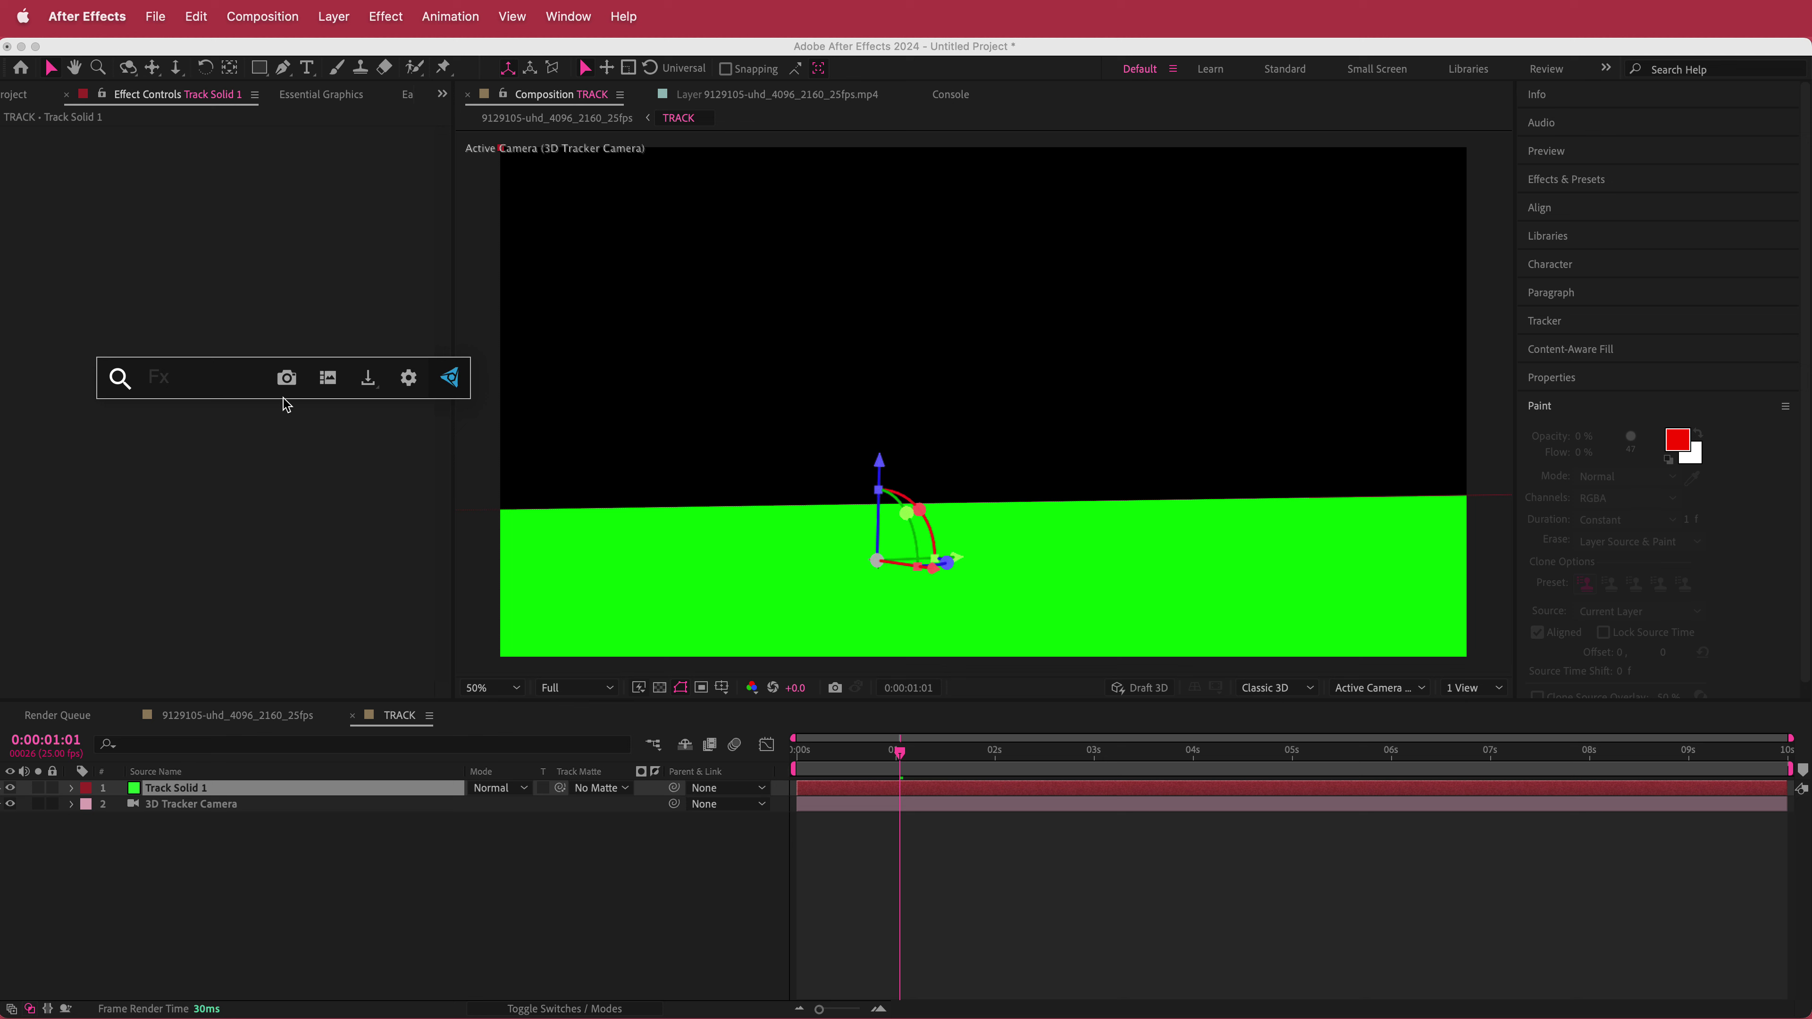
text(radio)
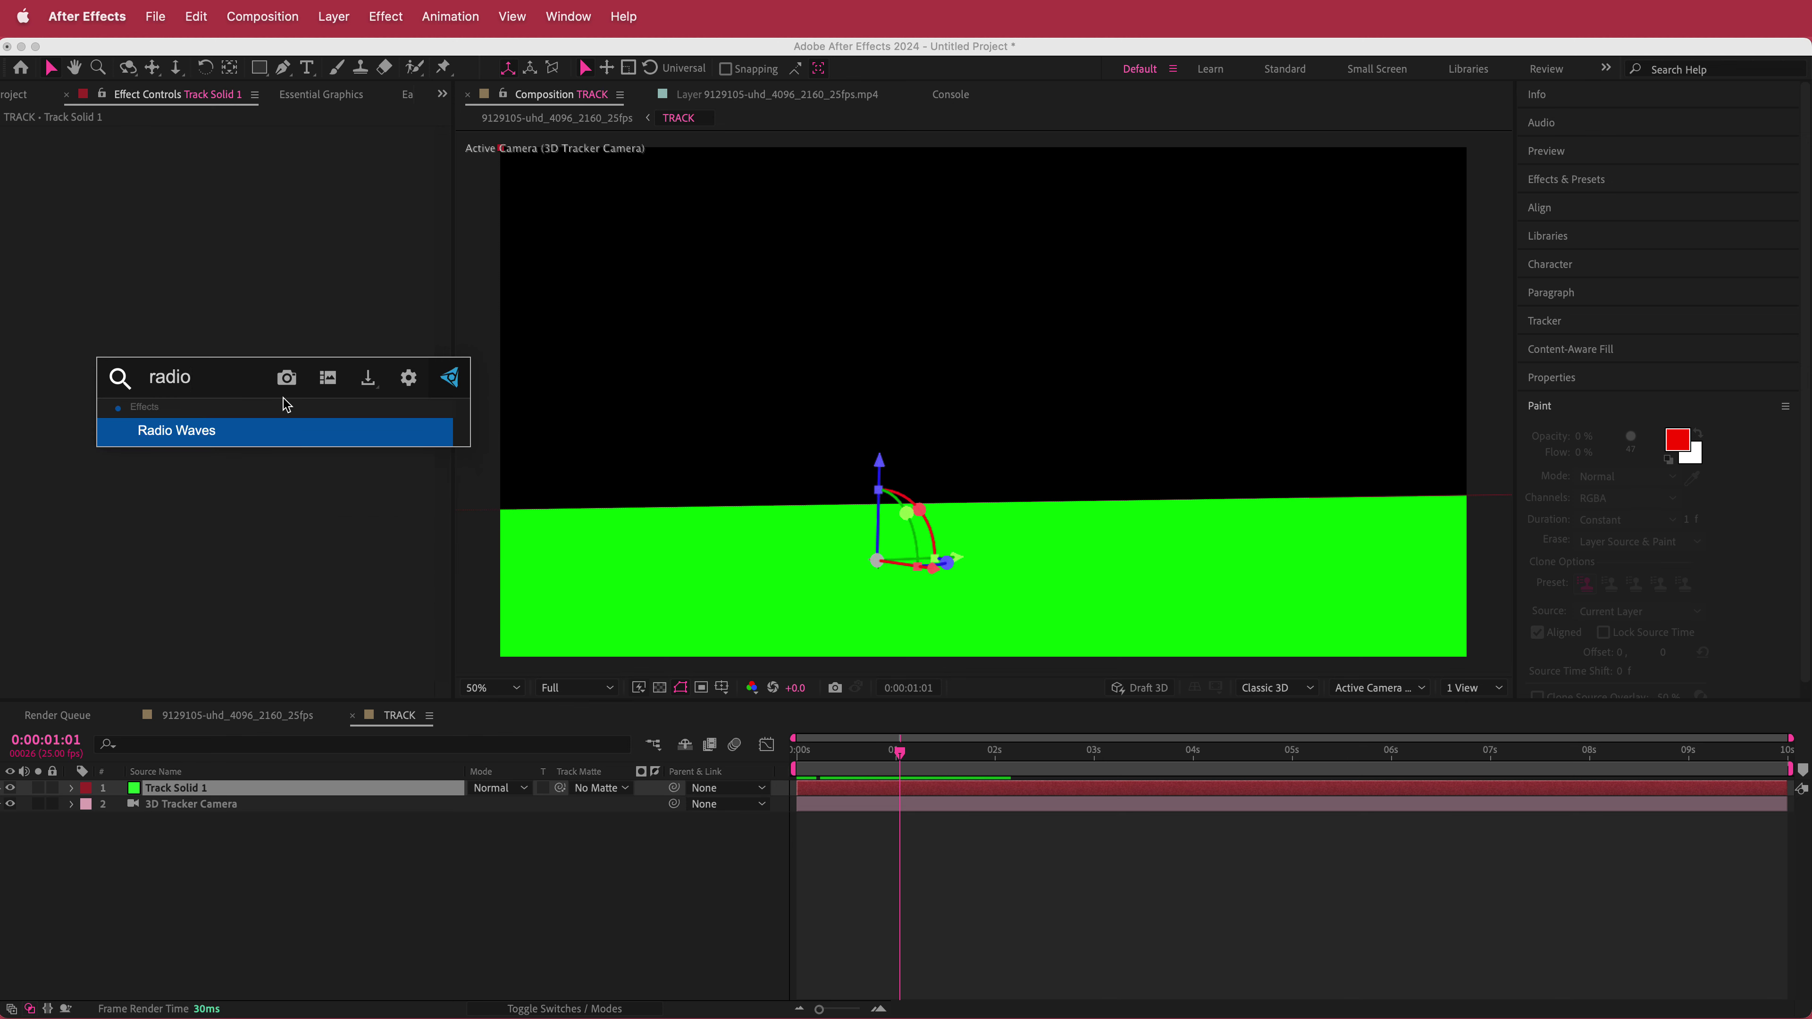
key(Return)
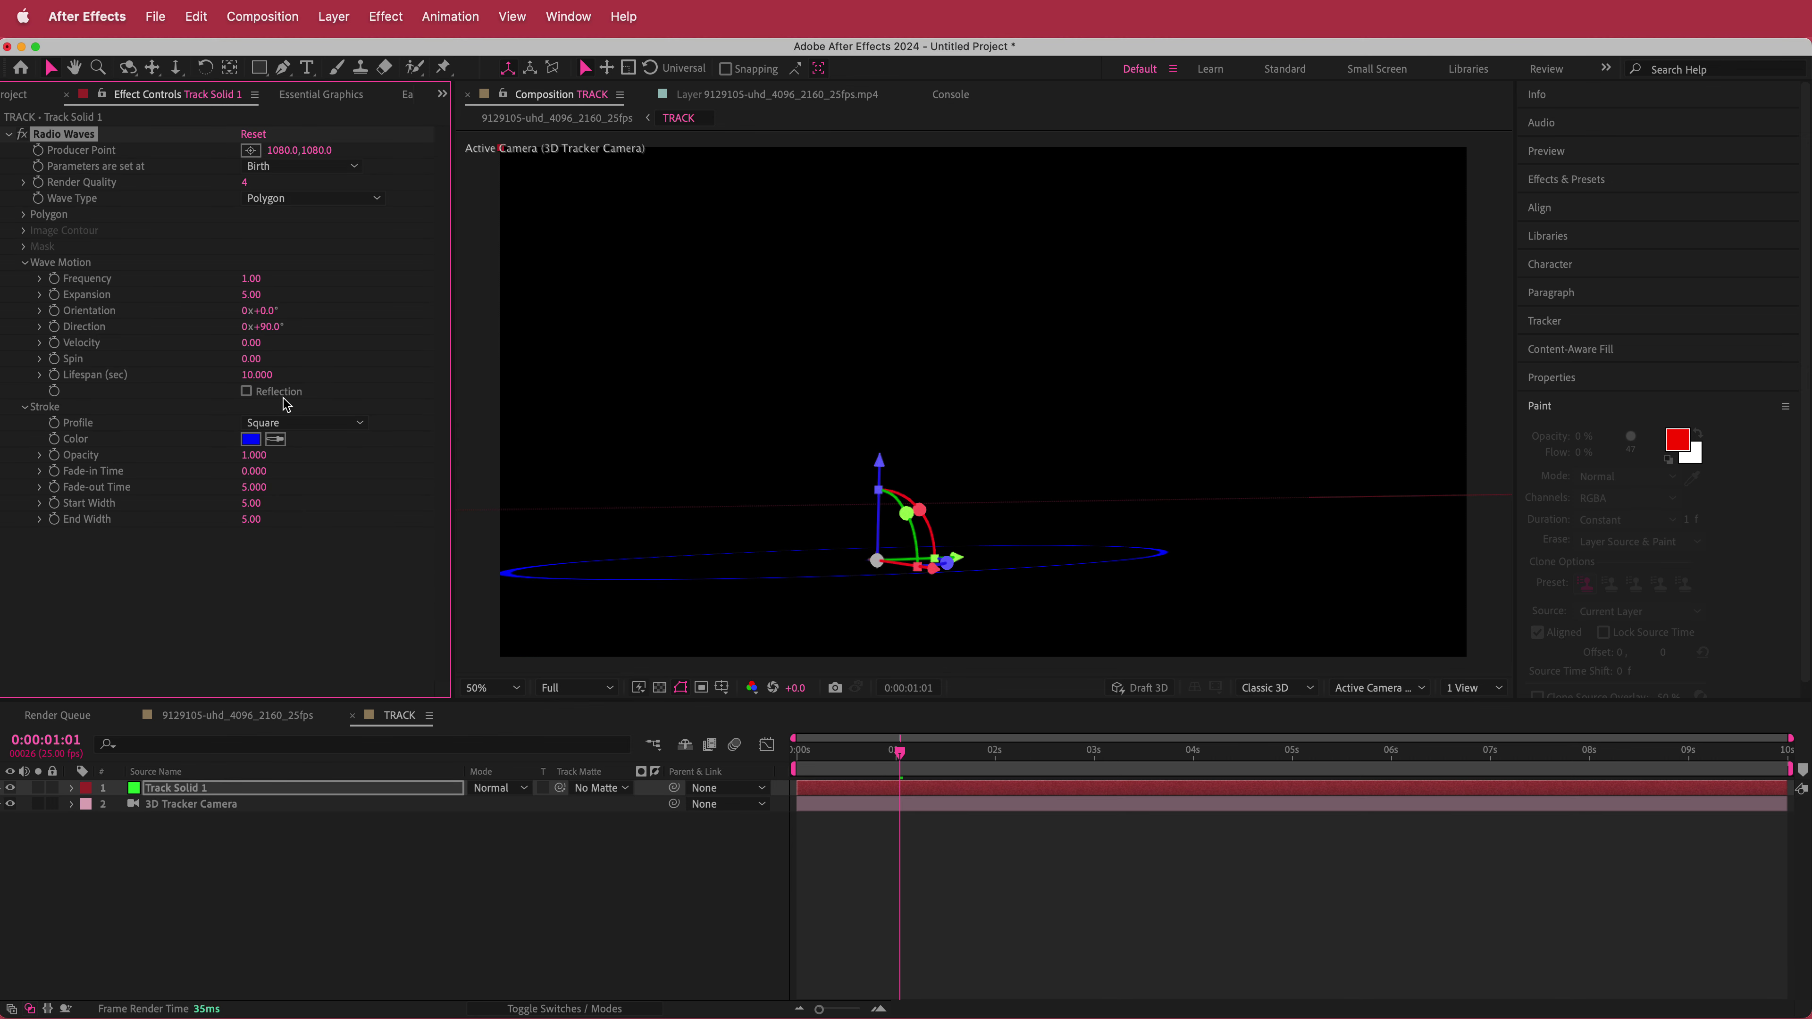
Set the Radio Waves Fade-in Time to 2.6 and copy a teal colour from Color Hunt.
drag(900, 753, 1013, 774)
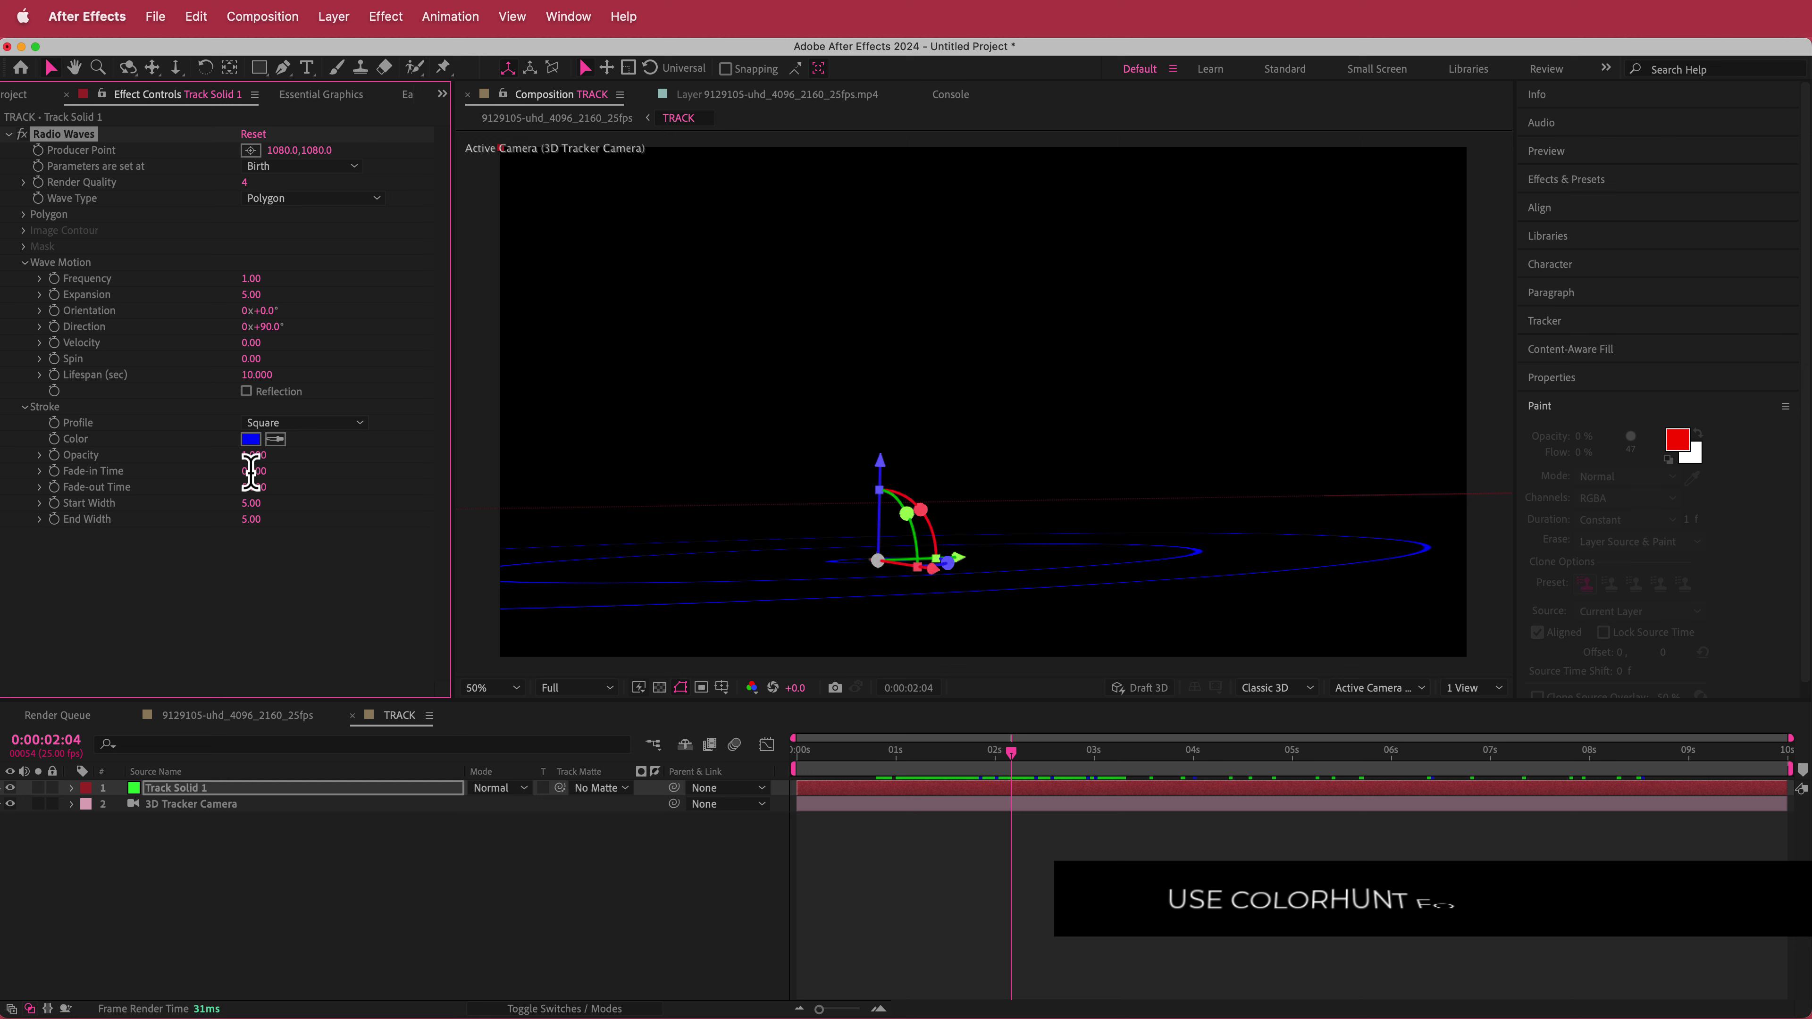
click(251, 470)
text(2.6)
key(Return)
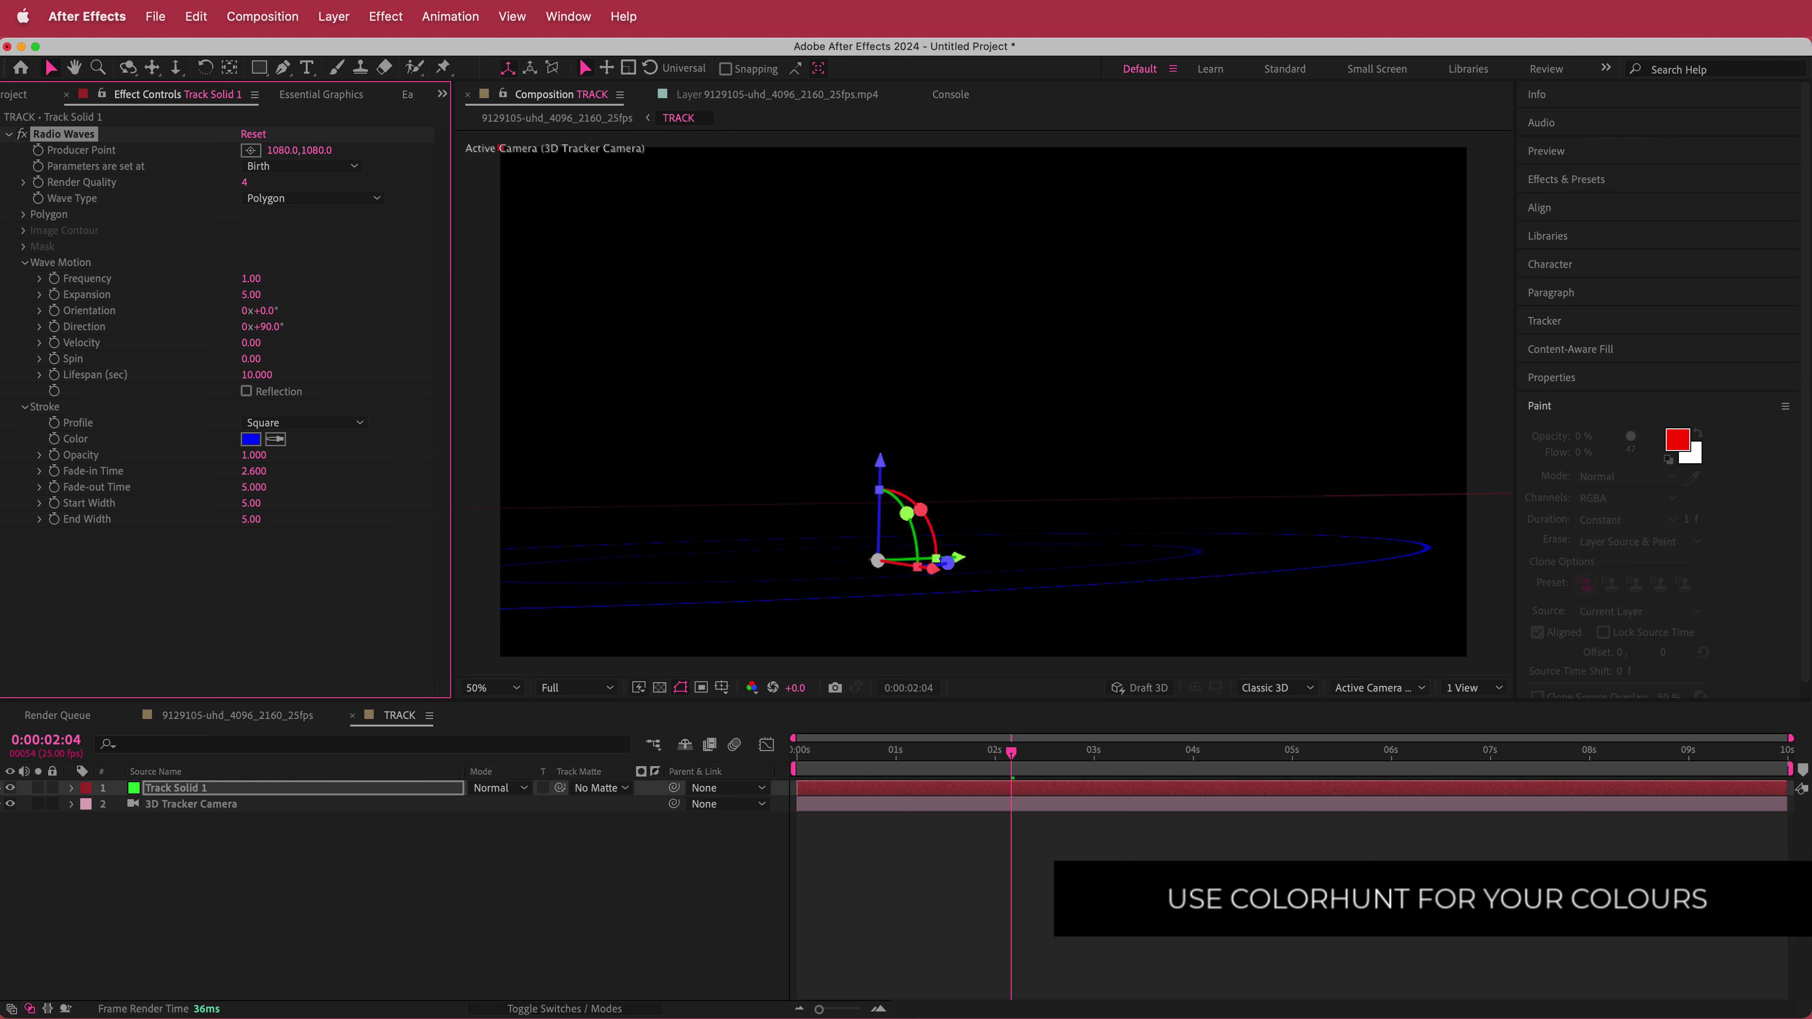
key(super+Tab)
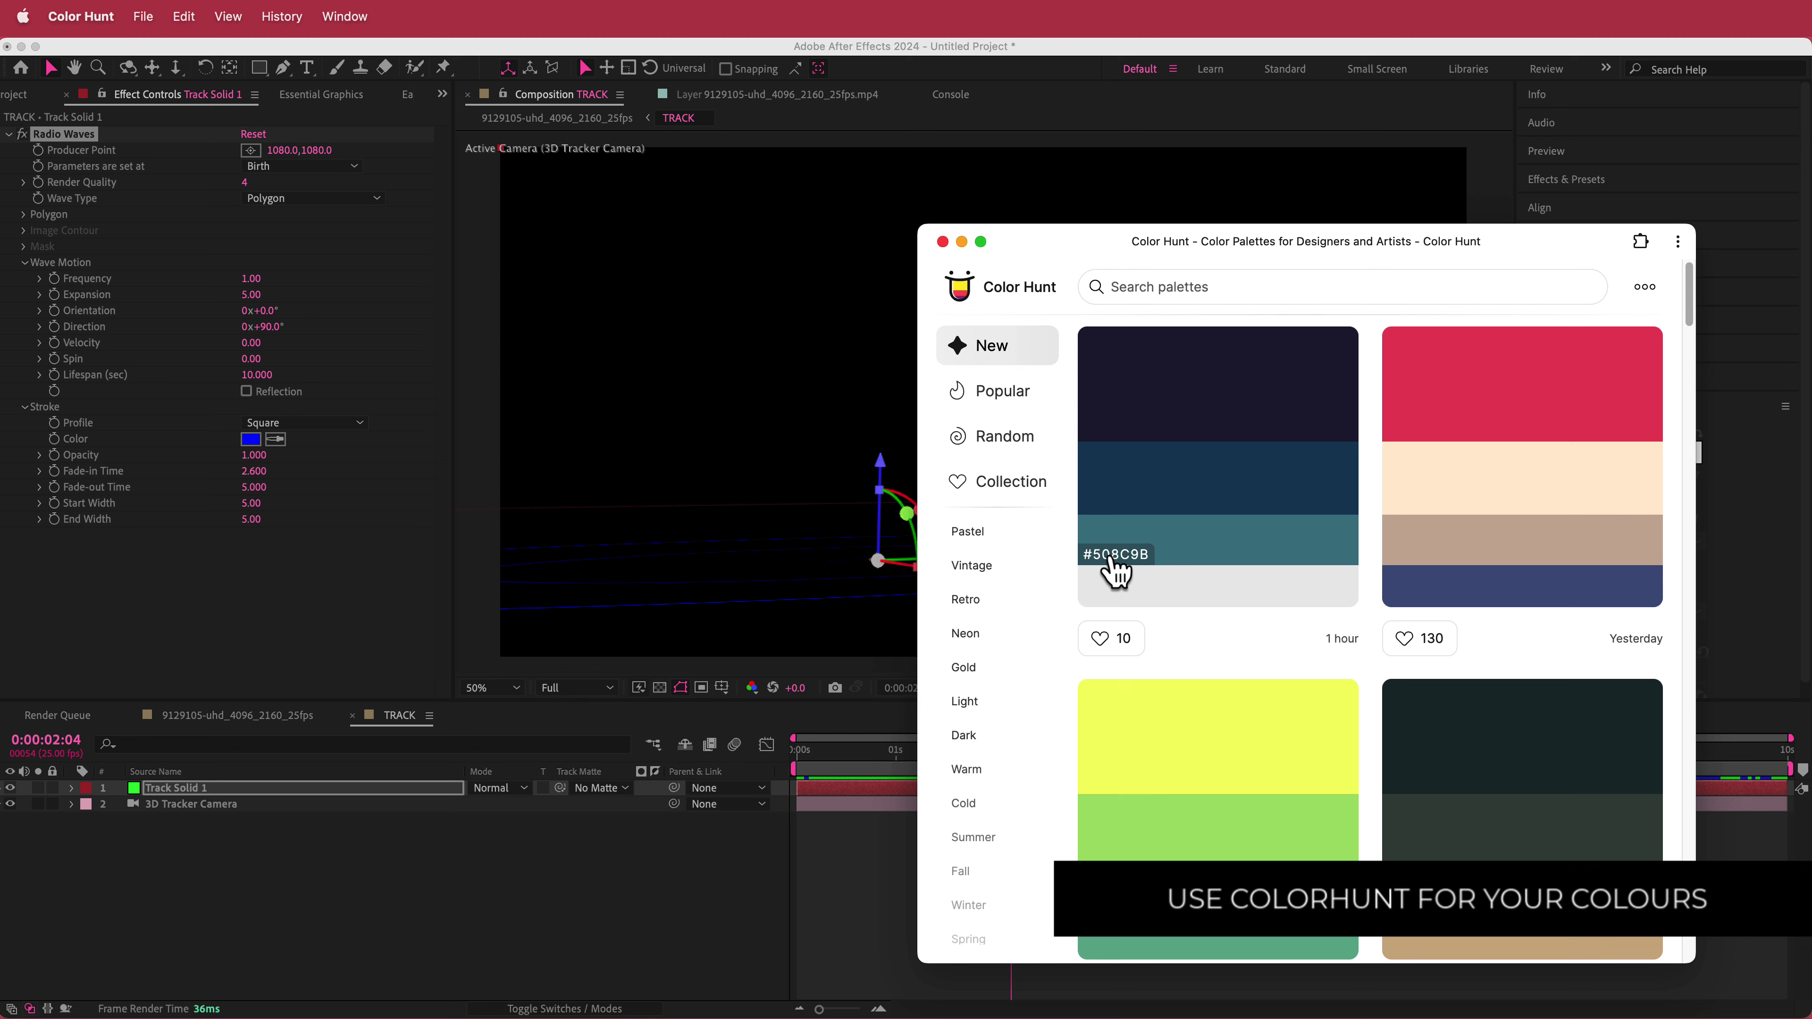
key(super+Tab)
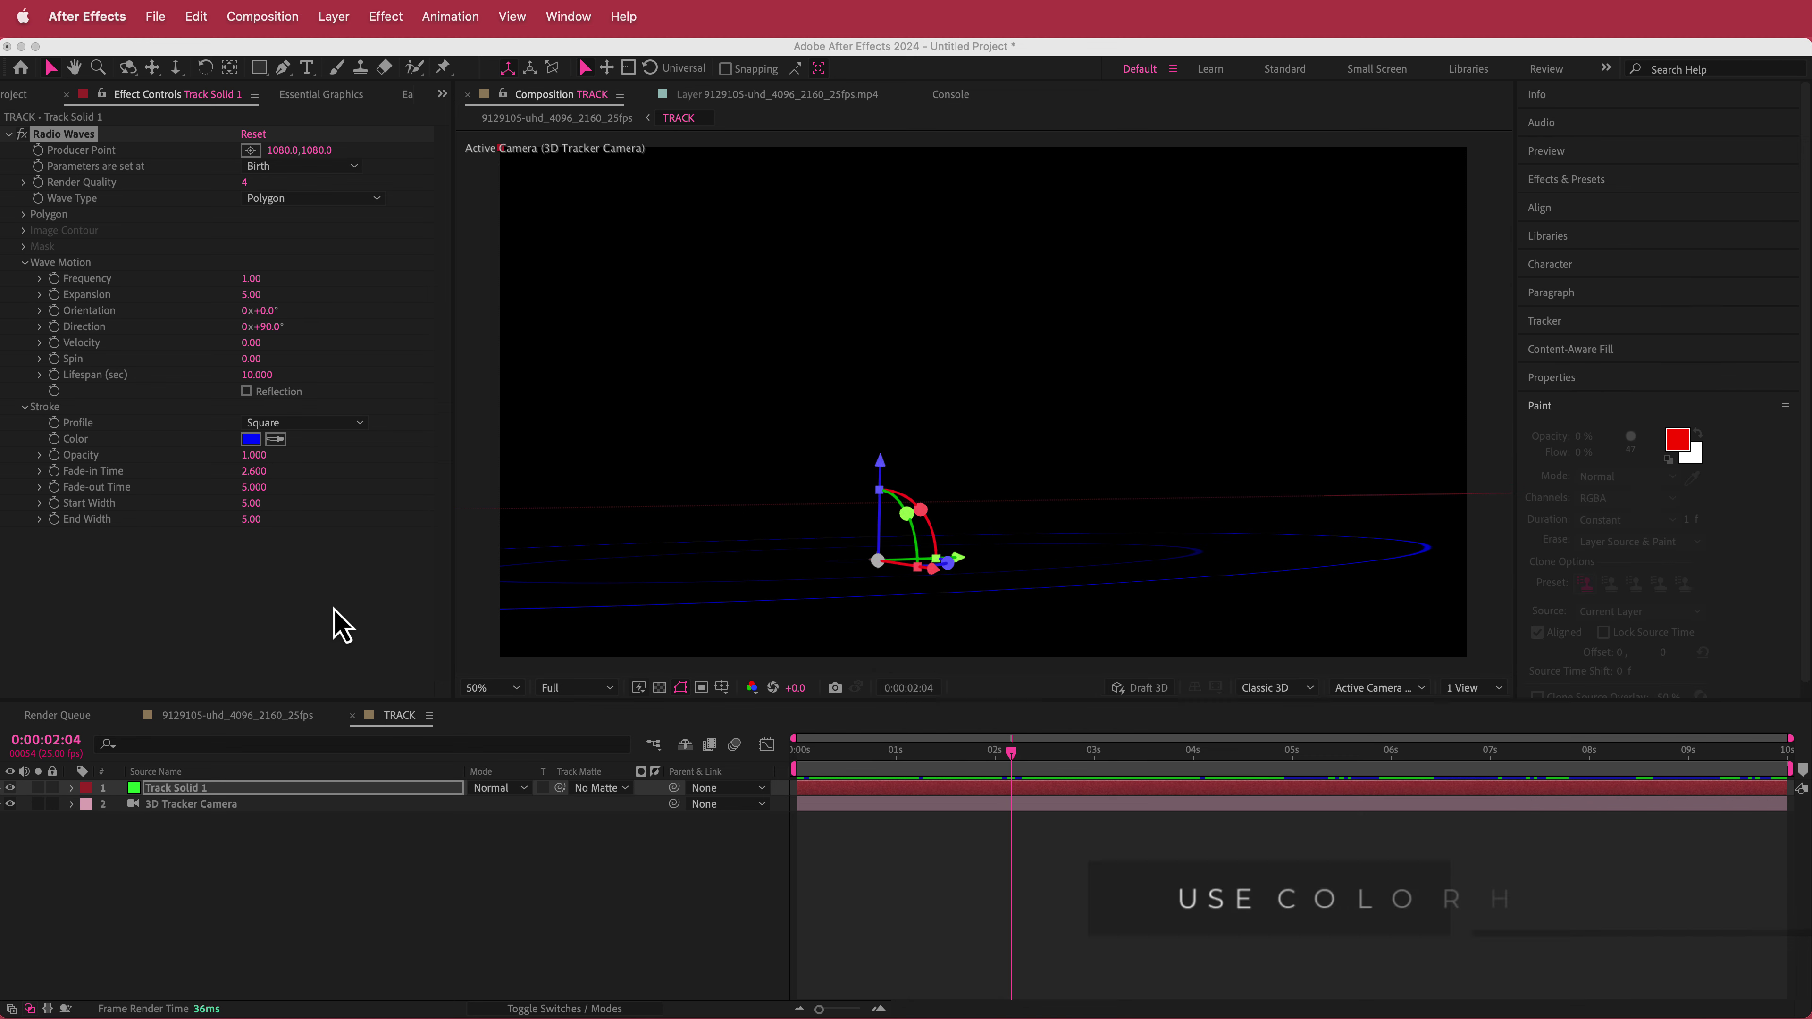
Paste the teal hex value as the Radio Waves stroke colour.
click(251, 438)
text(508C9B)
click(483, 361)
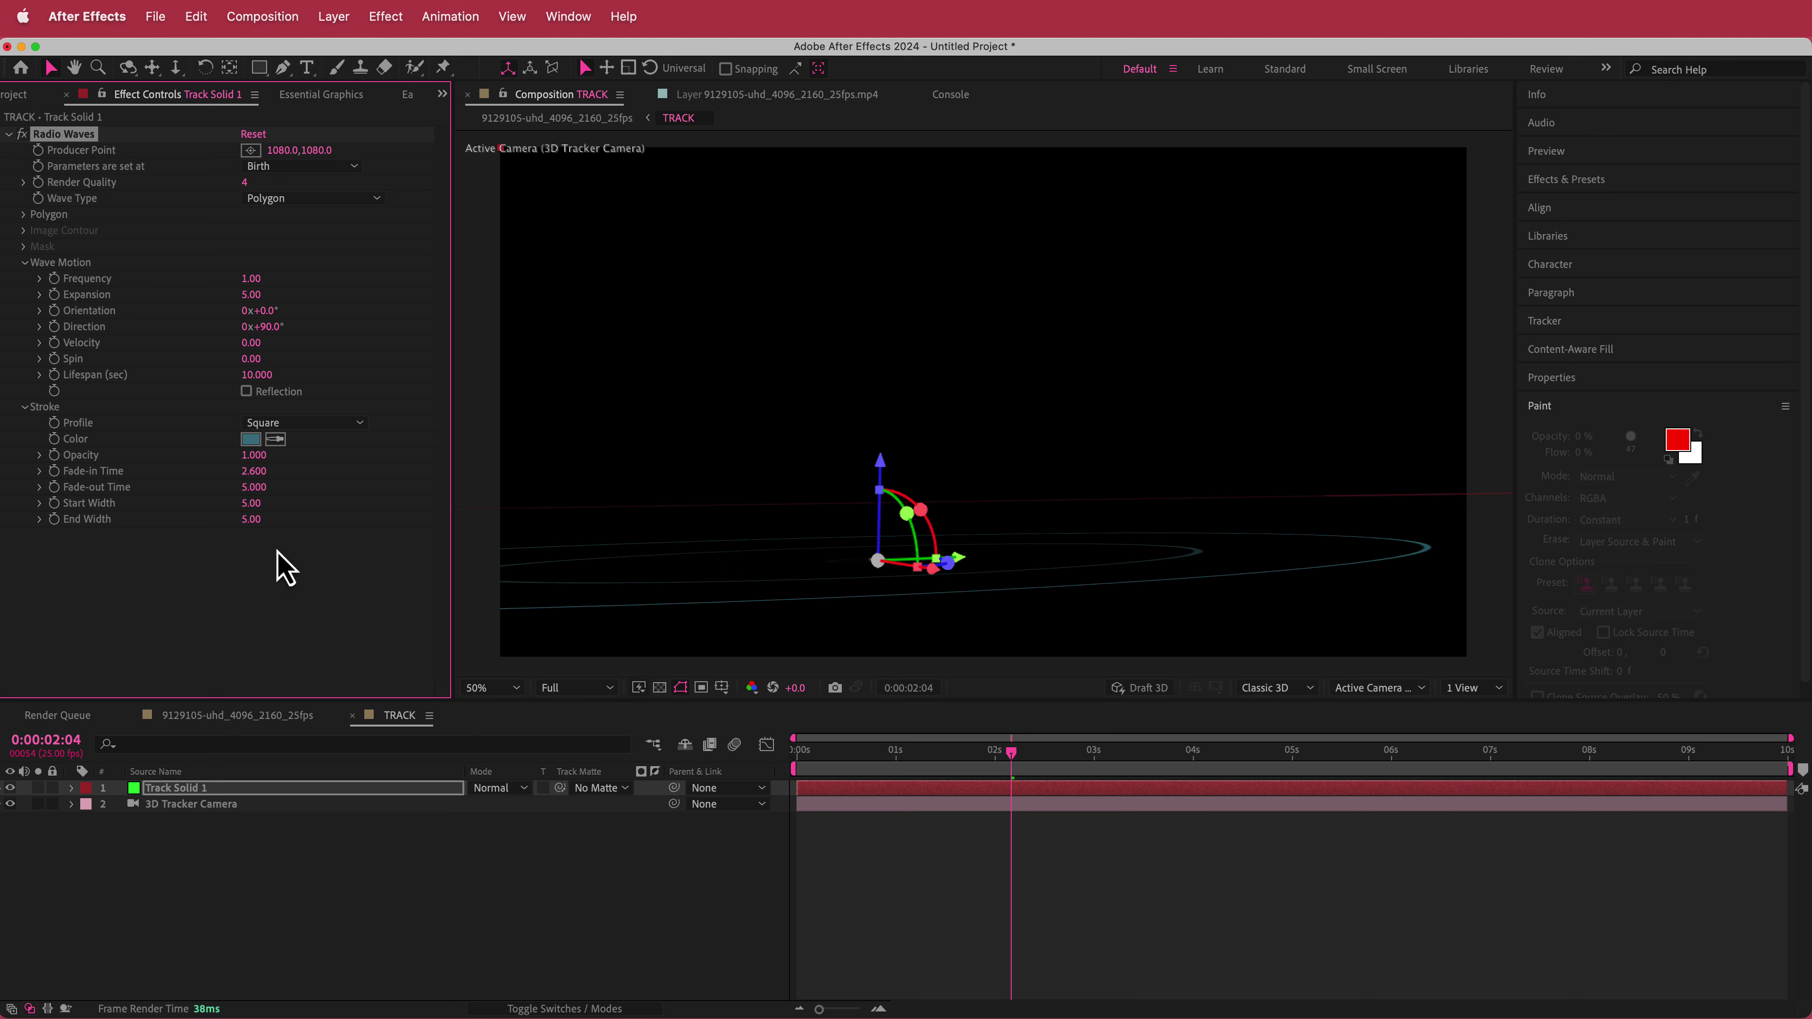
Apply Turbulent Displace to Track Solid 1 and raise its Amount to 580.
key(ctrl+space)
text(tur)
key(Return)
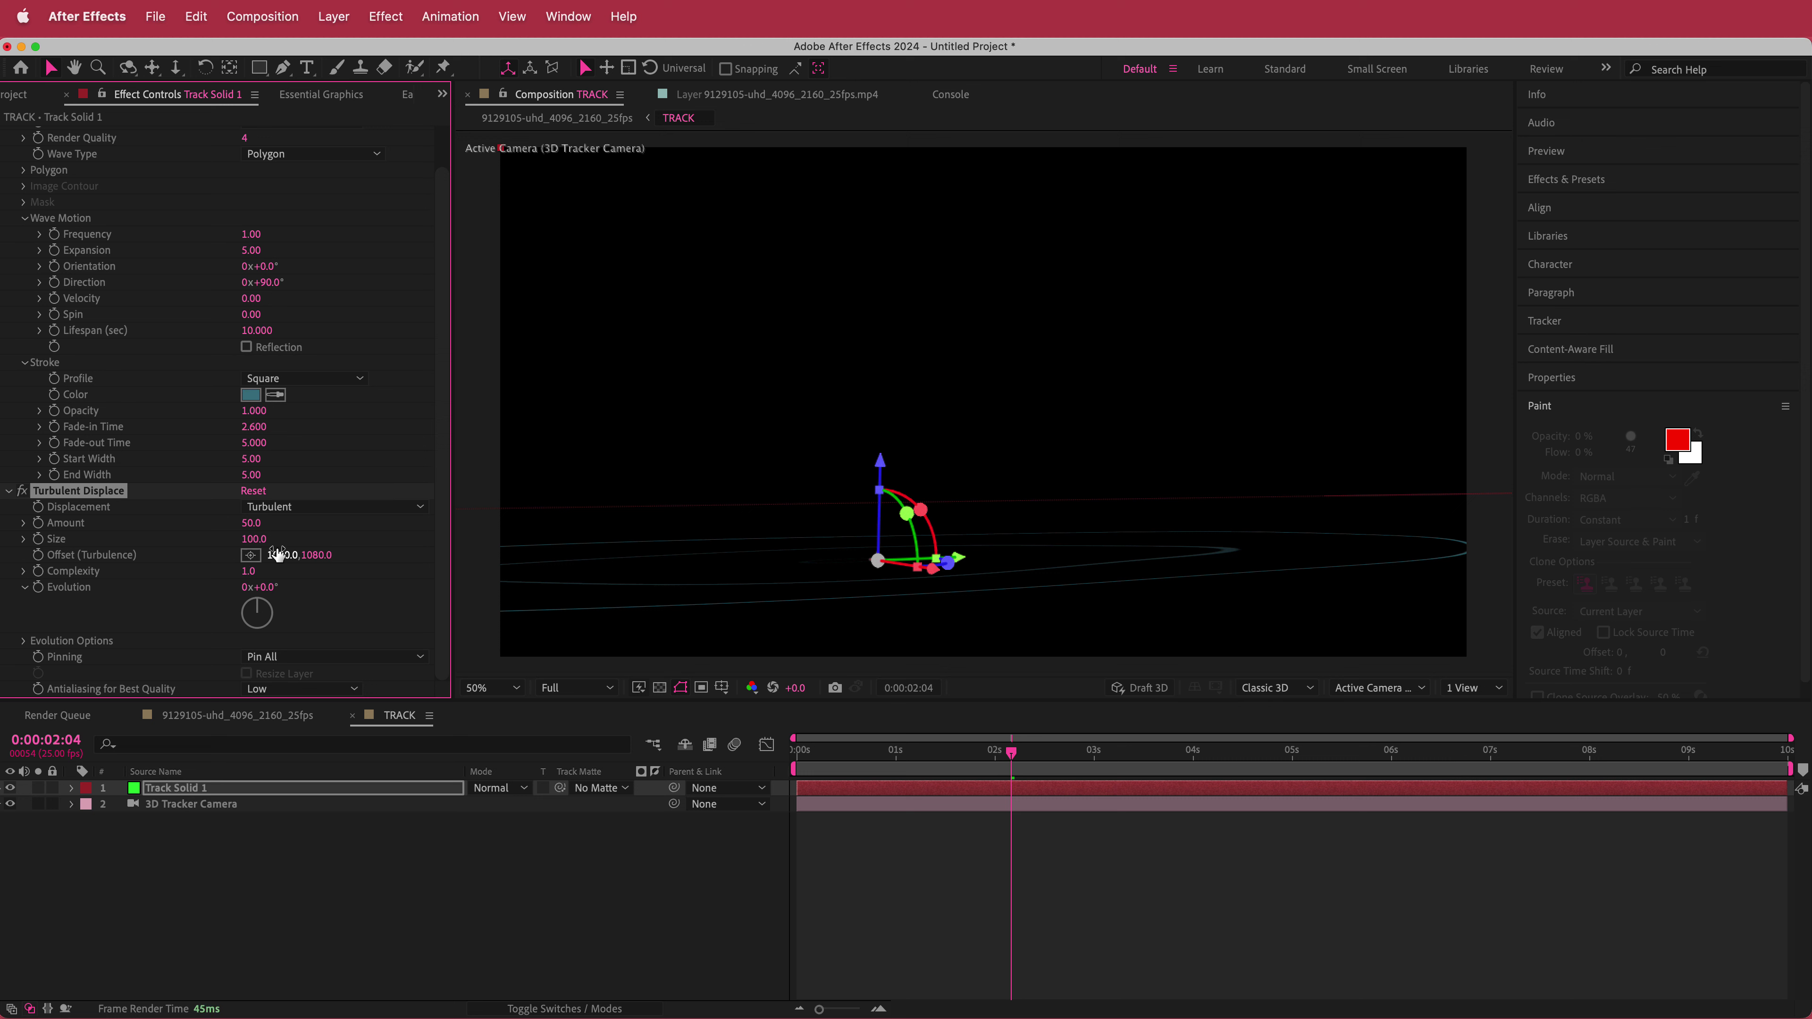
click(251, 523)
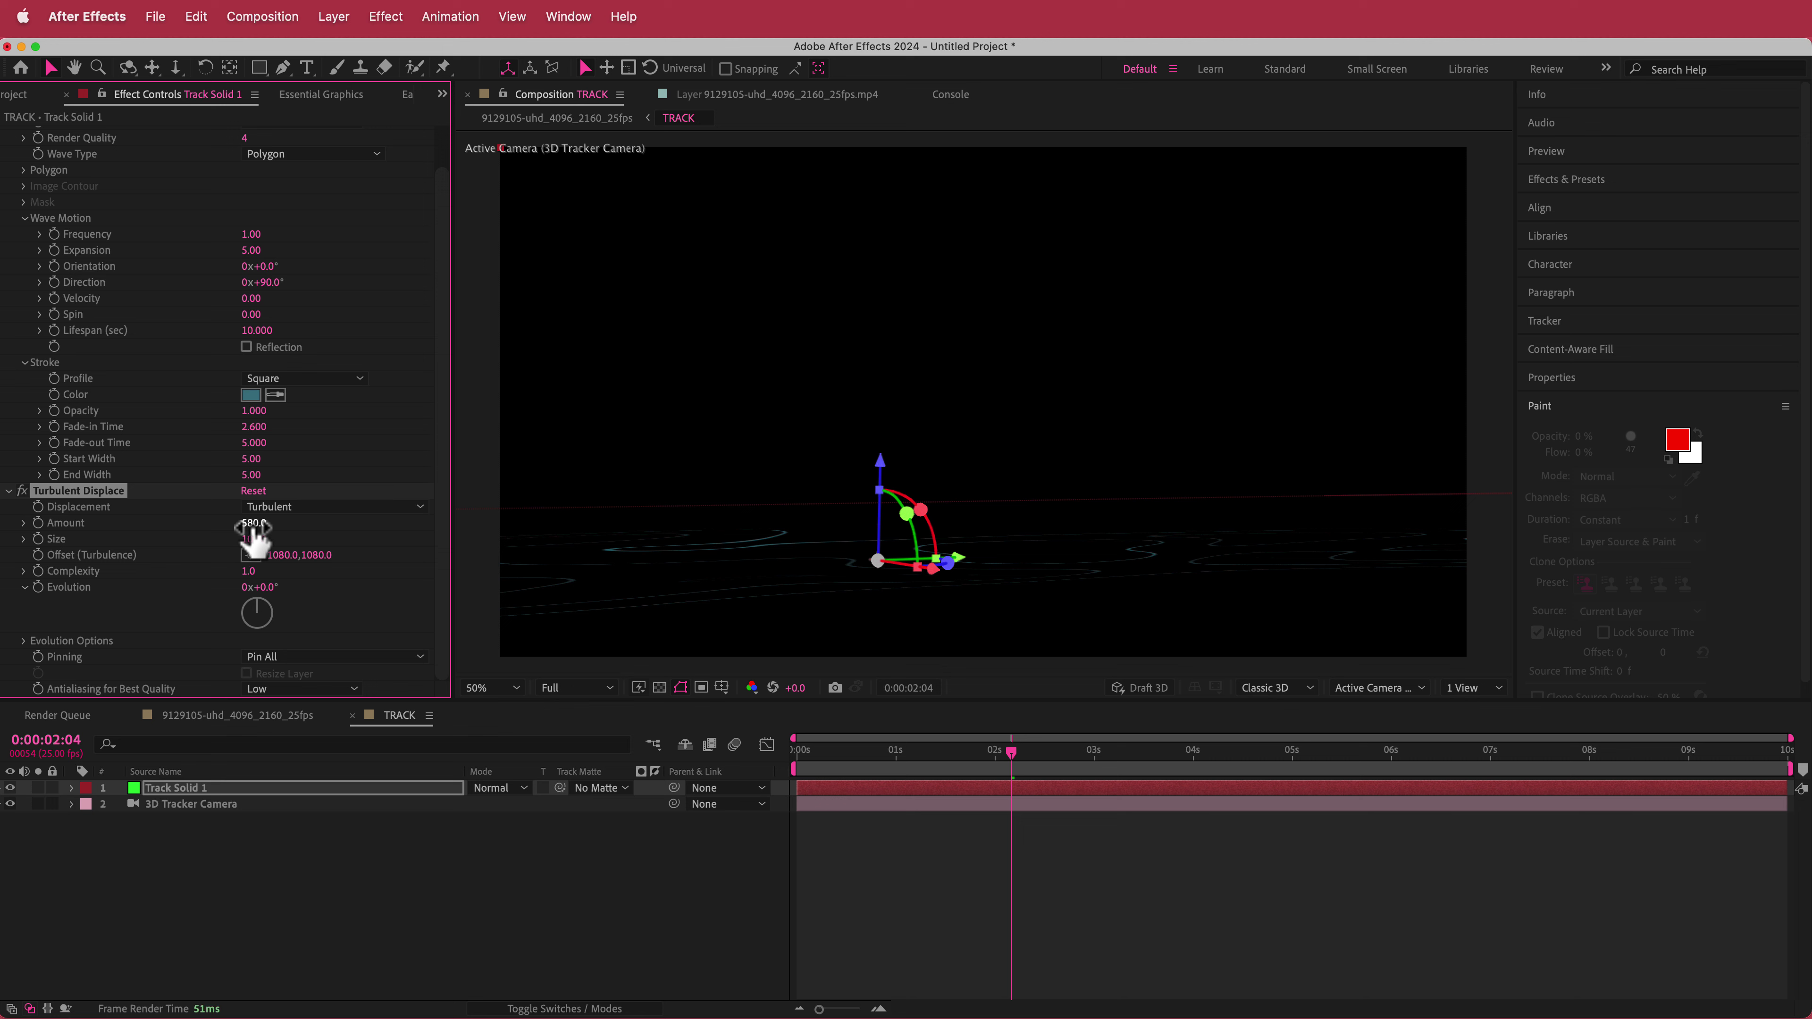
Add Wave Warp with height 6, width 57 and 60° direction, then return to the 9129105-uhd comp.
key(ctrl+space)
text(wav)
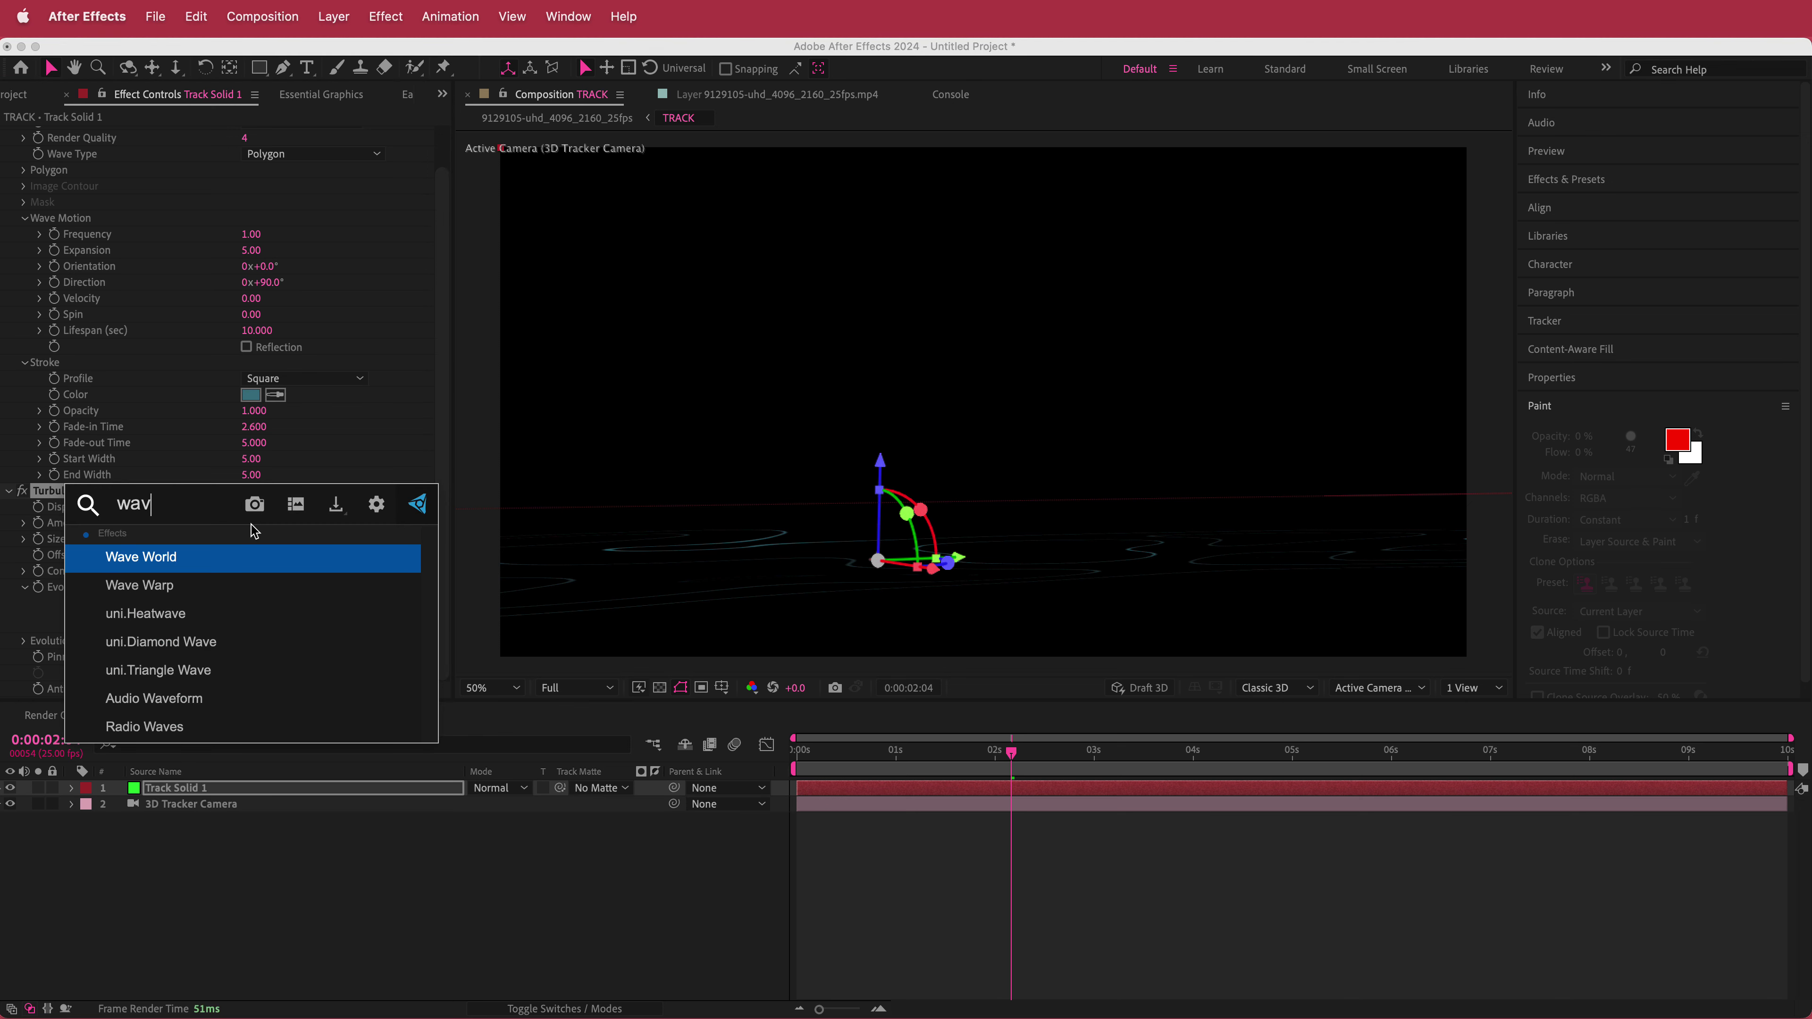
click(177, 585)
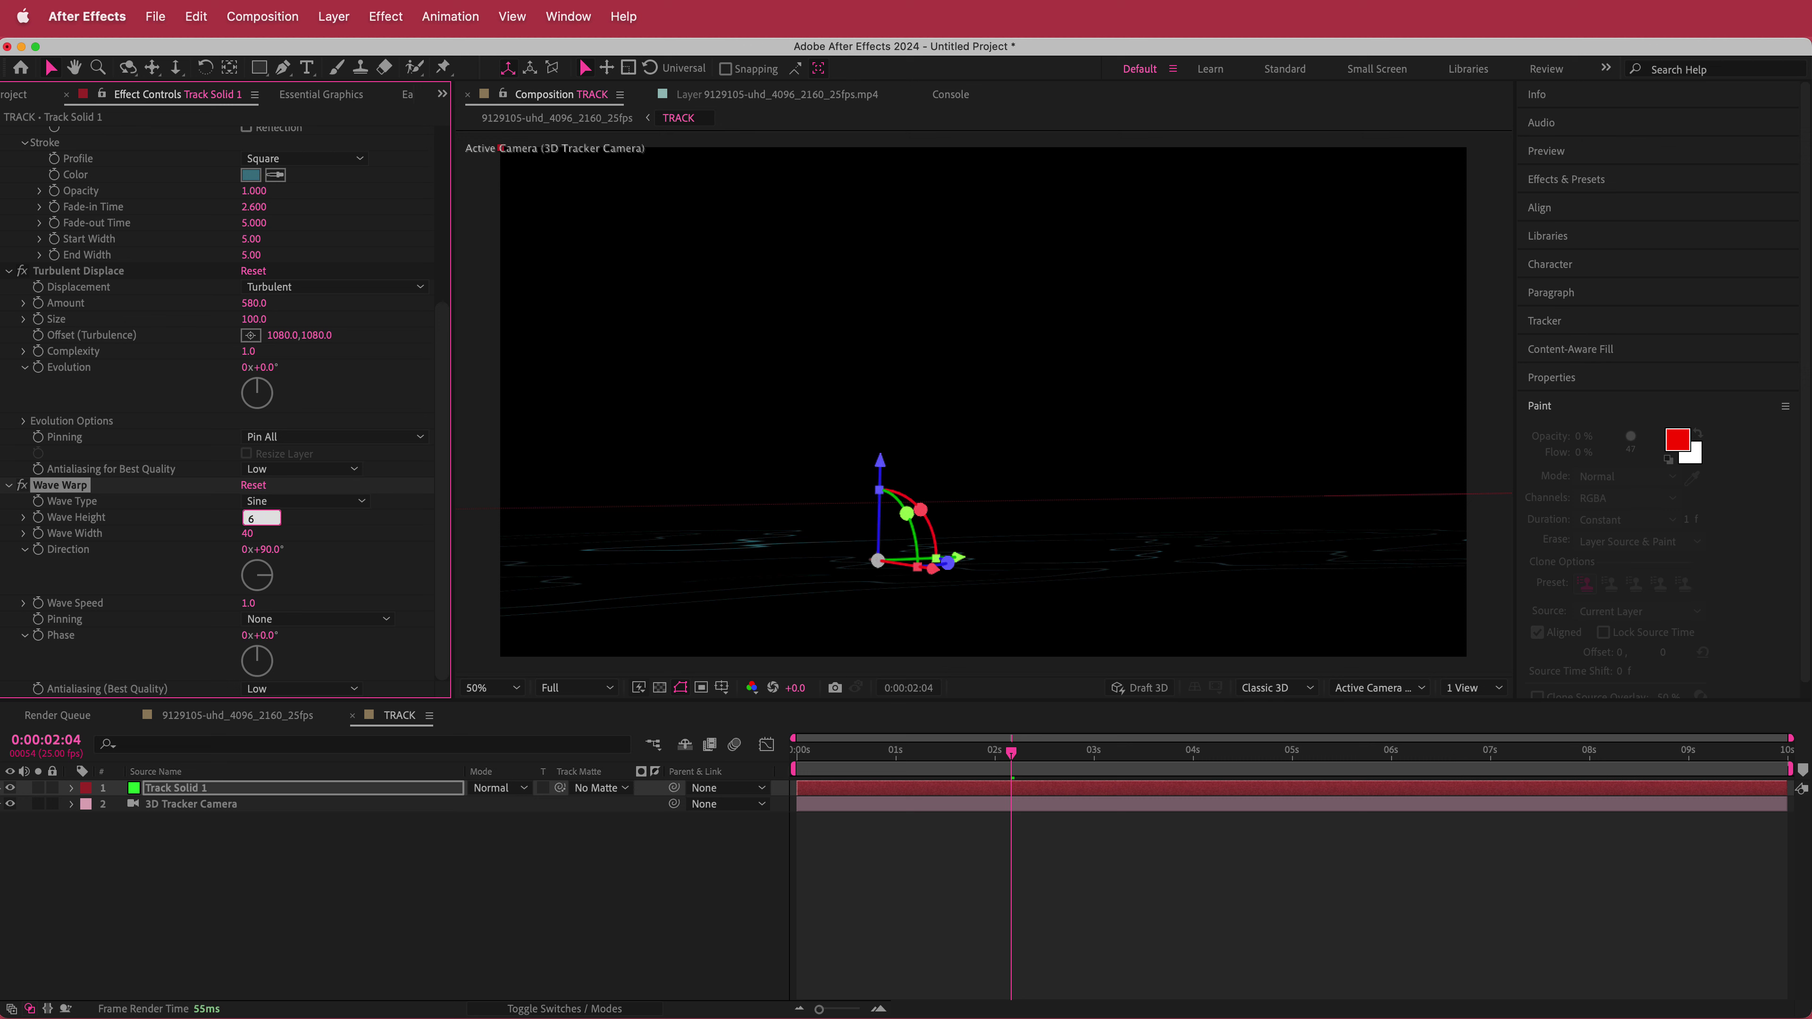
text(6)
key(Tab)
key(Tab)
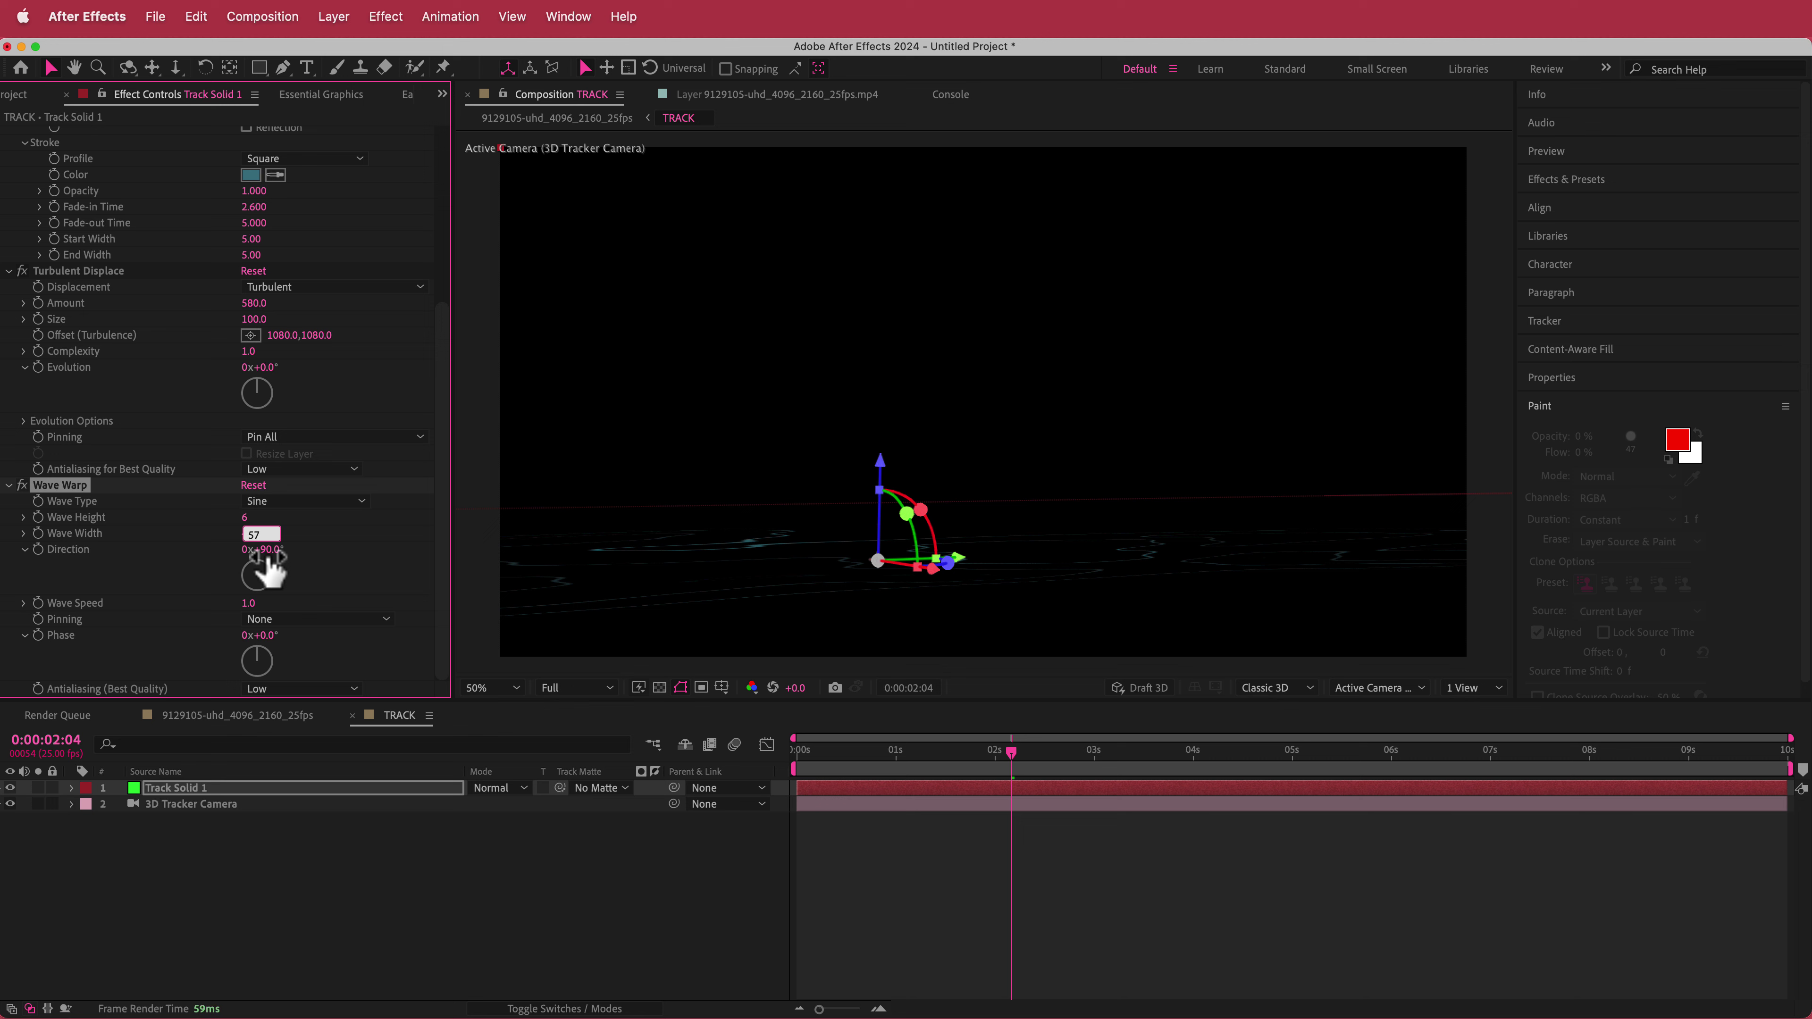
key(Return)
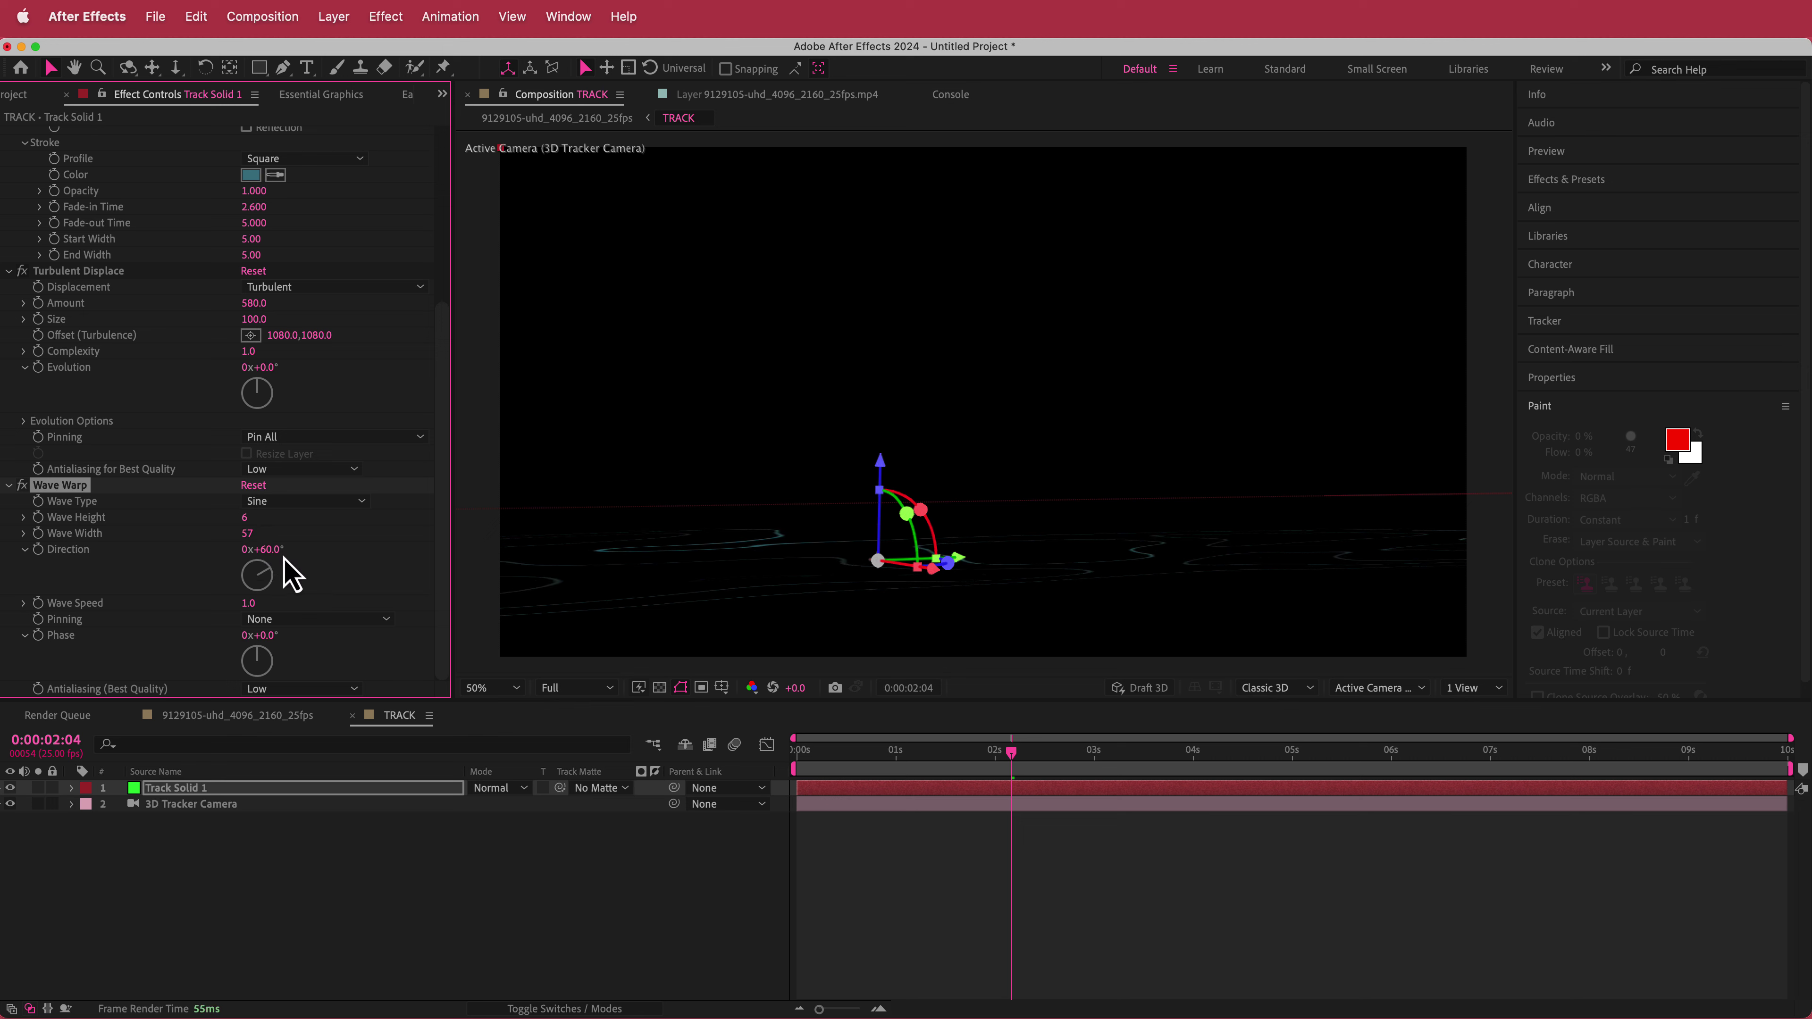
drag(1015, 755, 1533, 769)
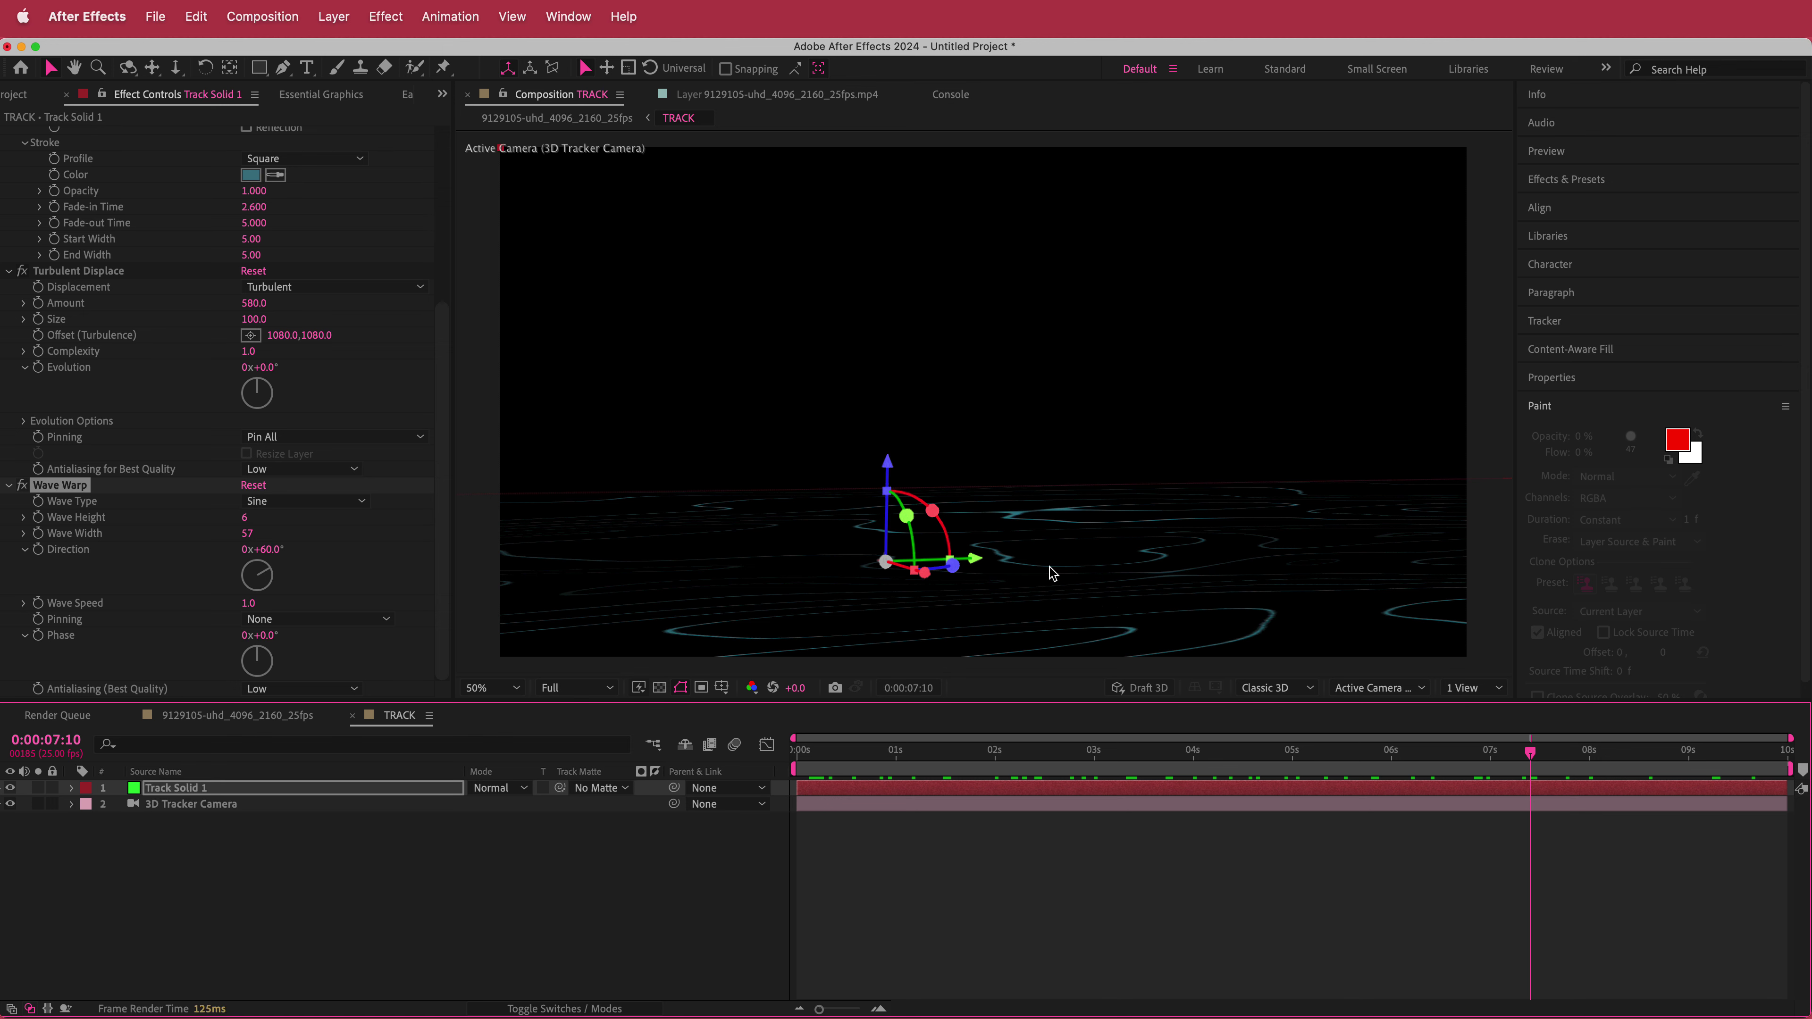
click(242, 719)
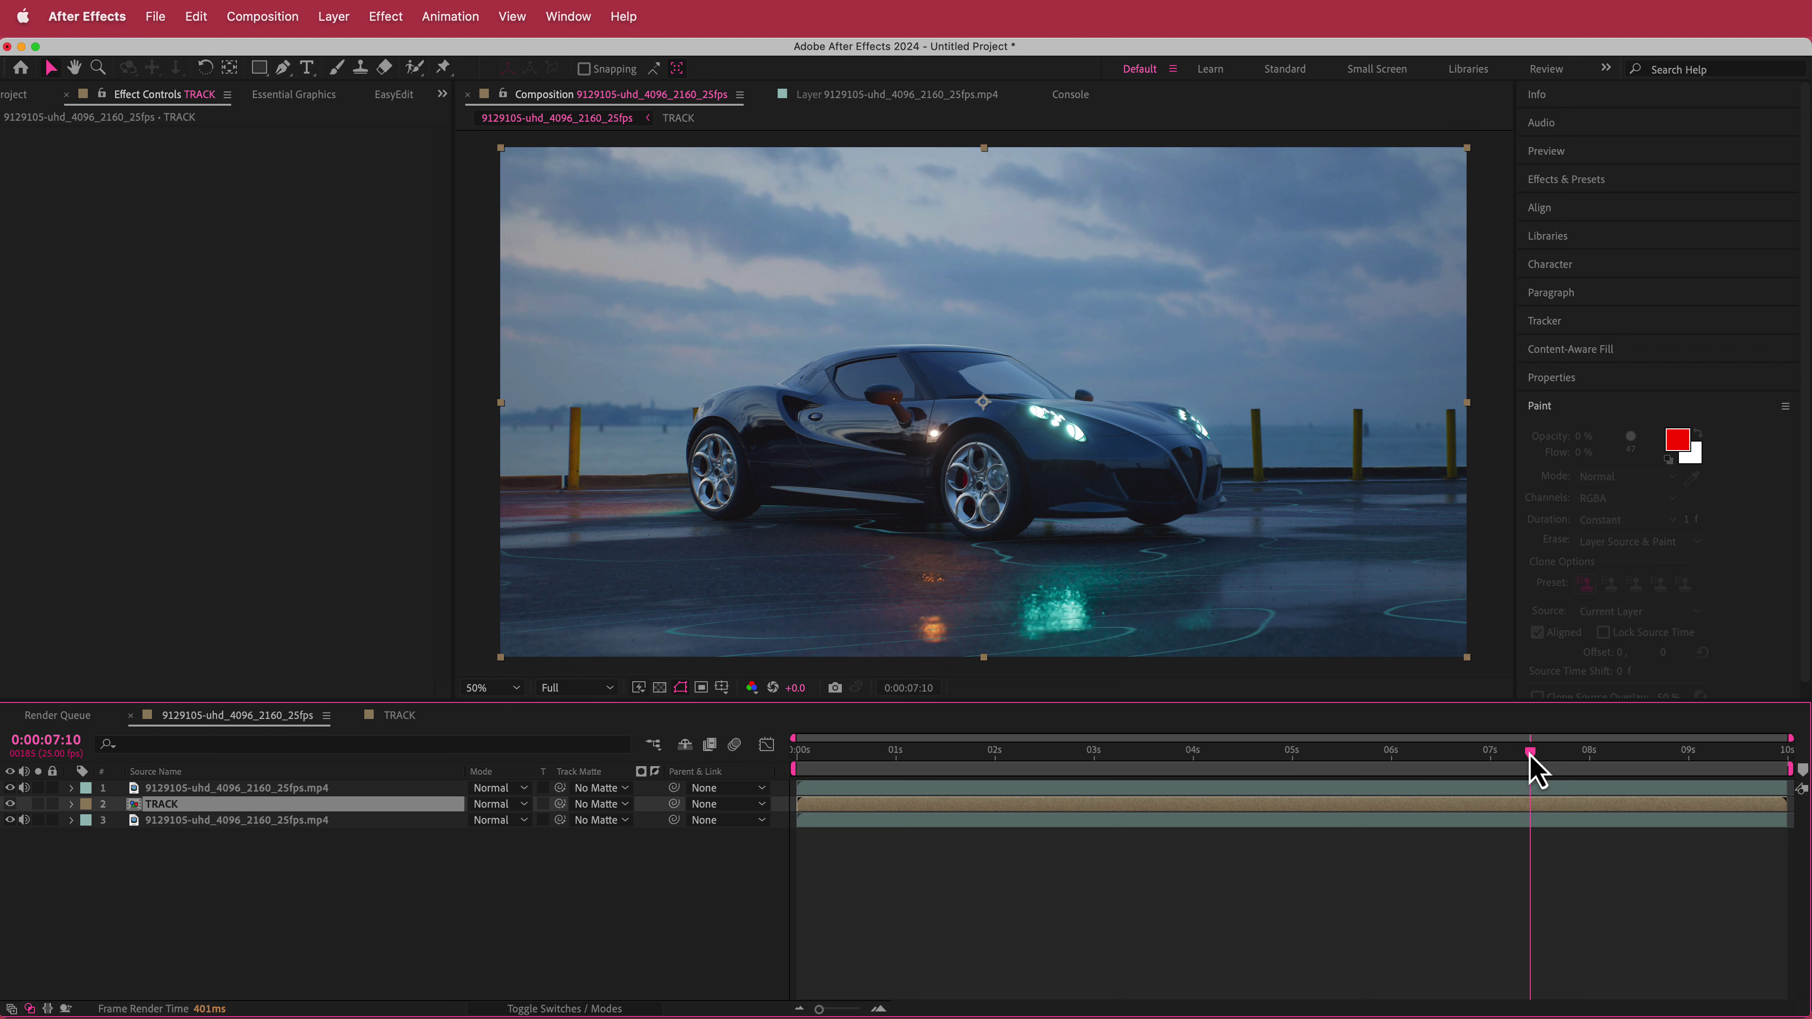
Apply Glow to the TRACK layer with Glow Radius 60.
drag(1530, 758, 1376, 769)
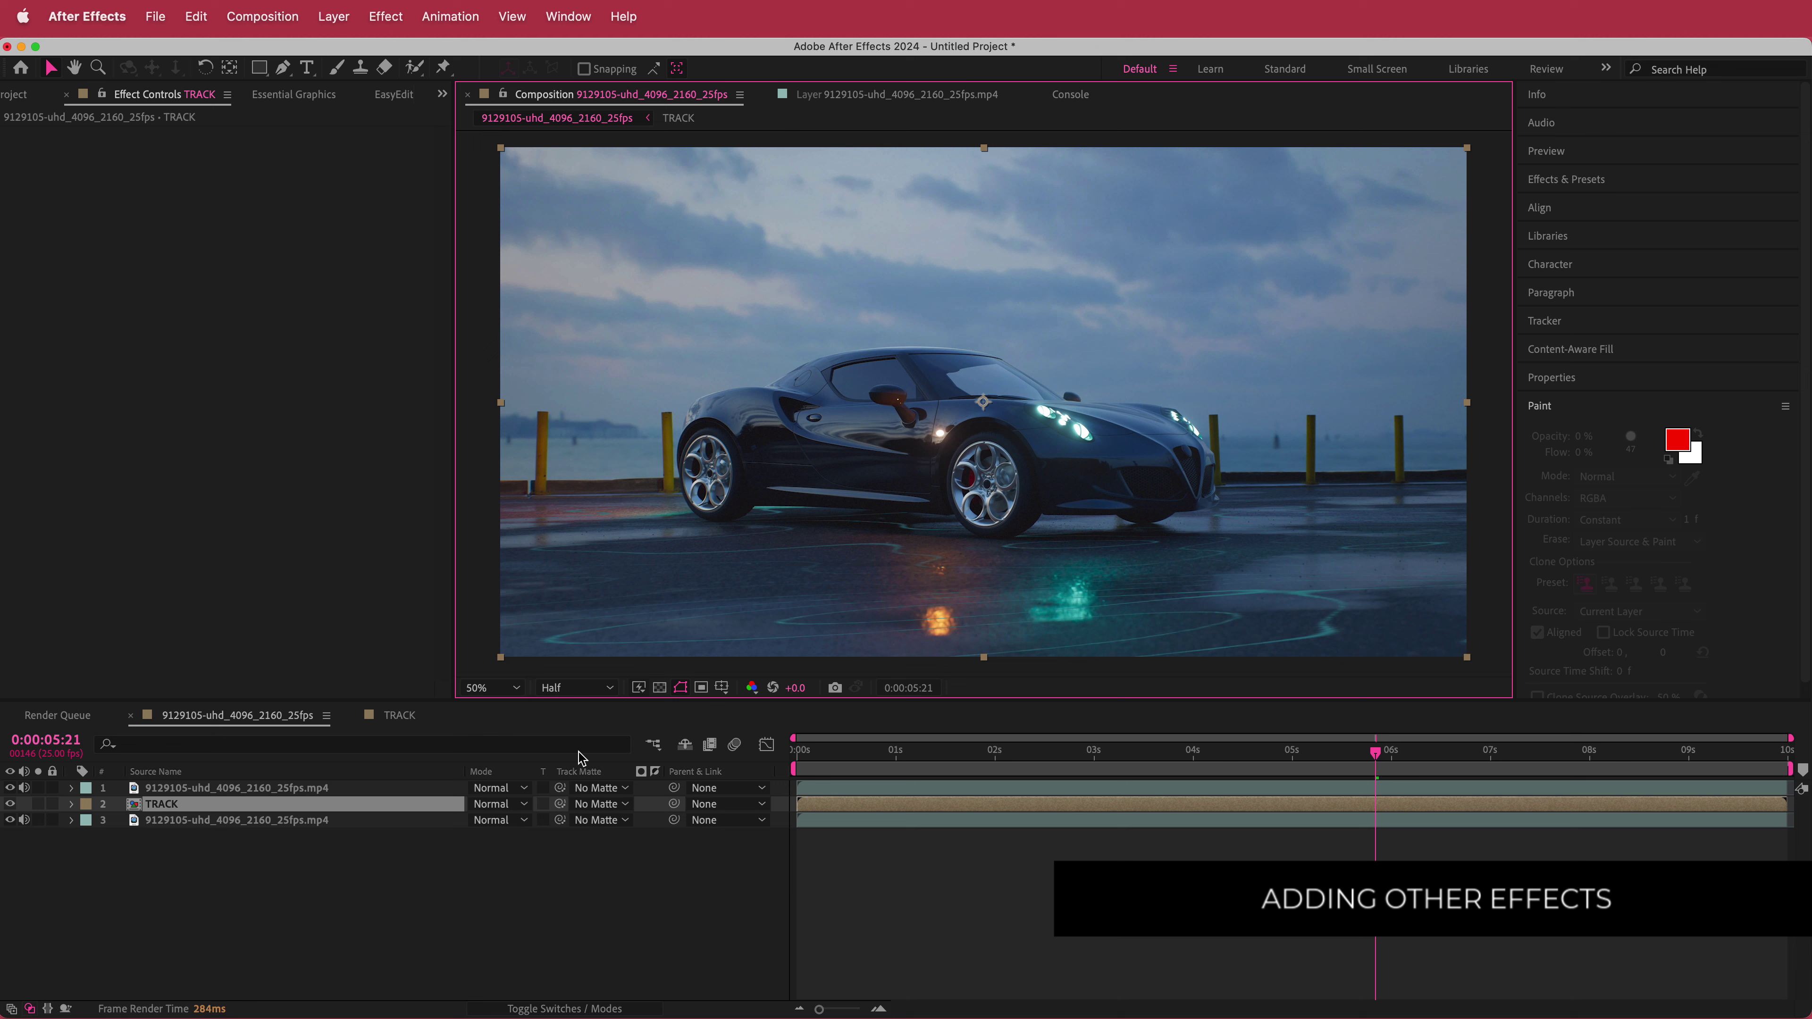
key(ctrl+space)
text(glow)
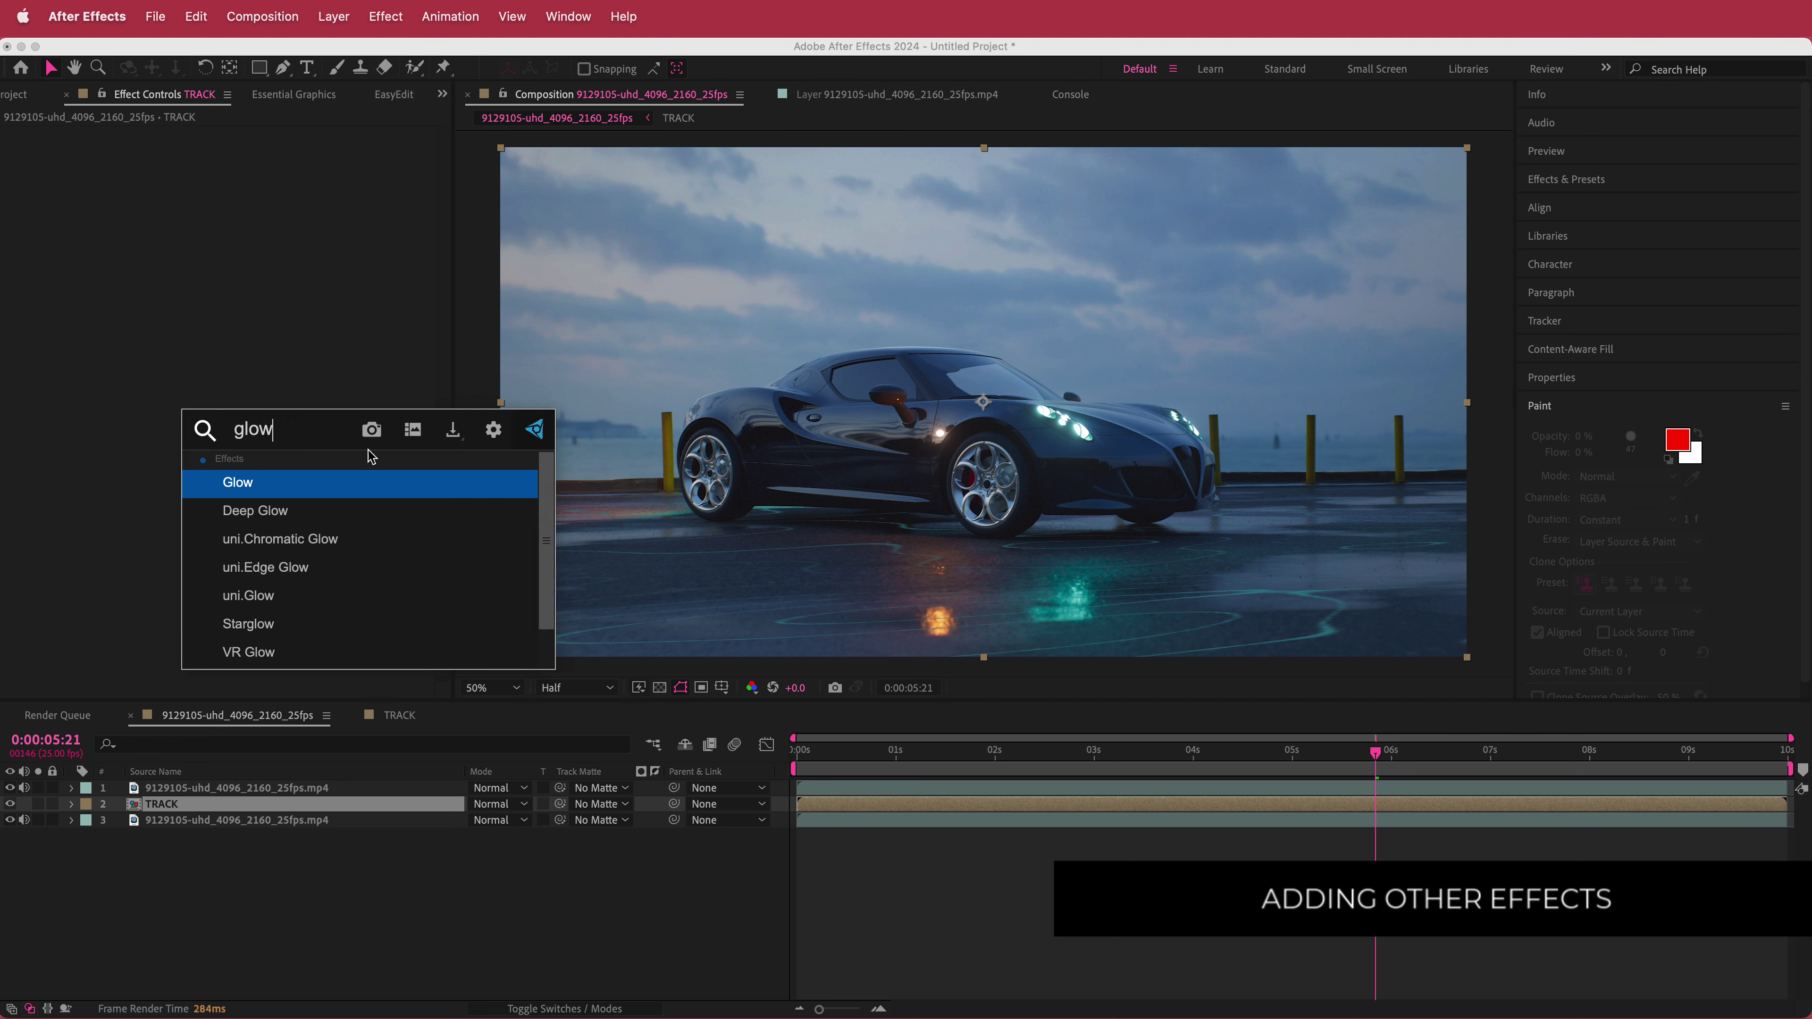
key(Return)
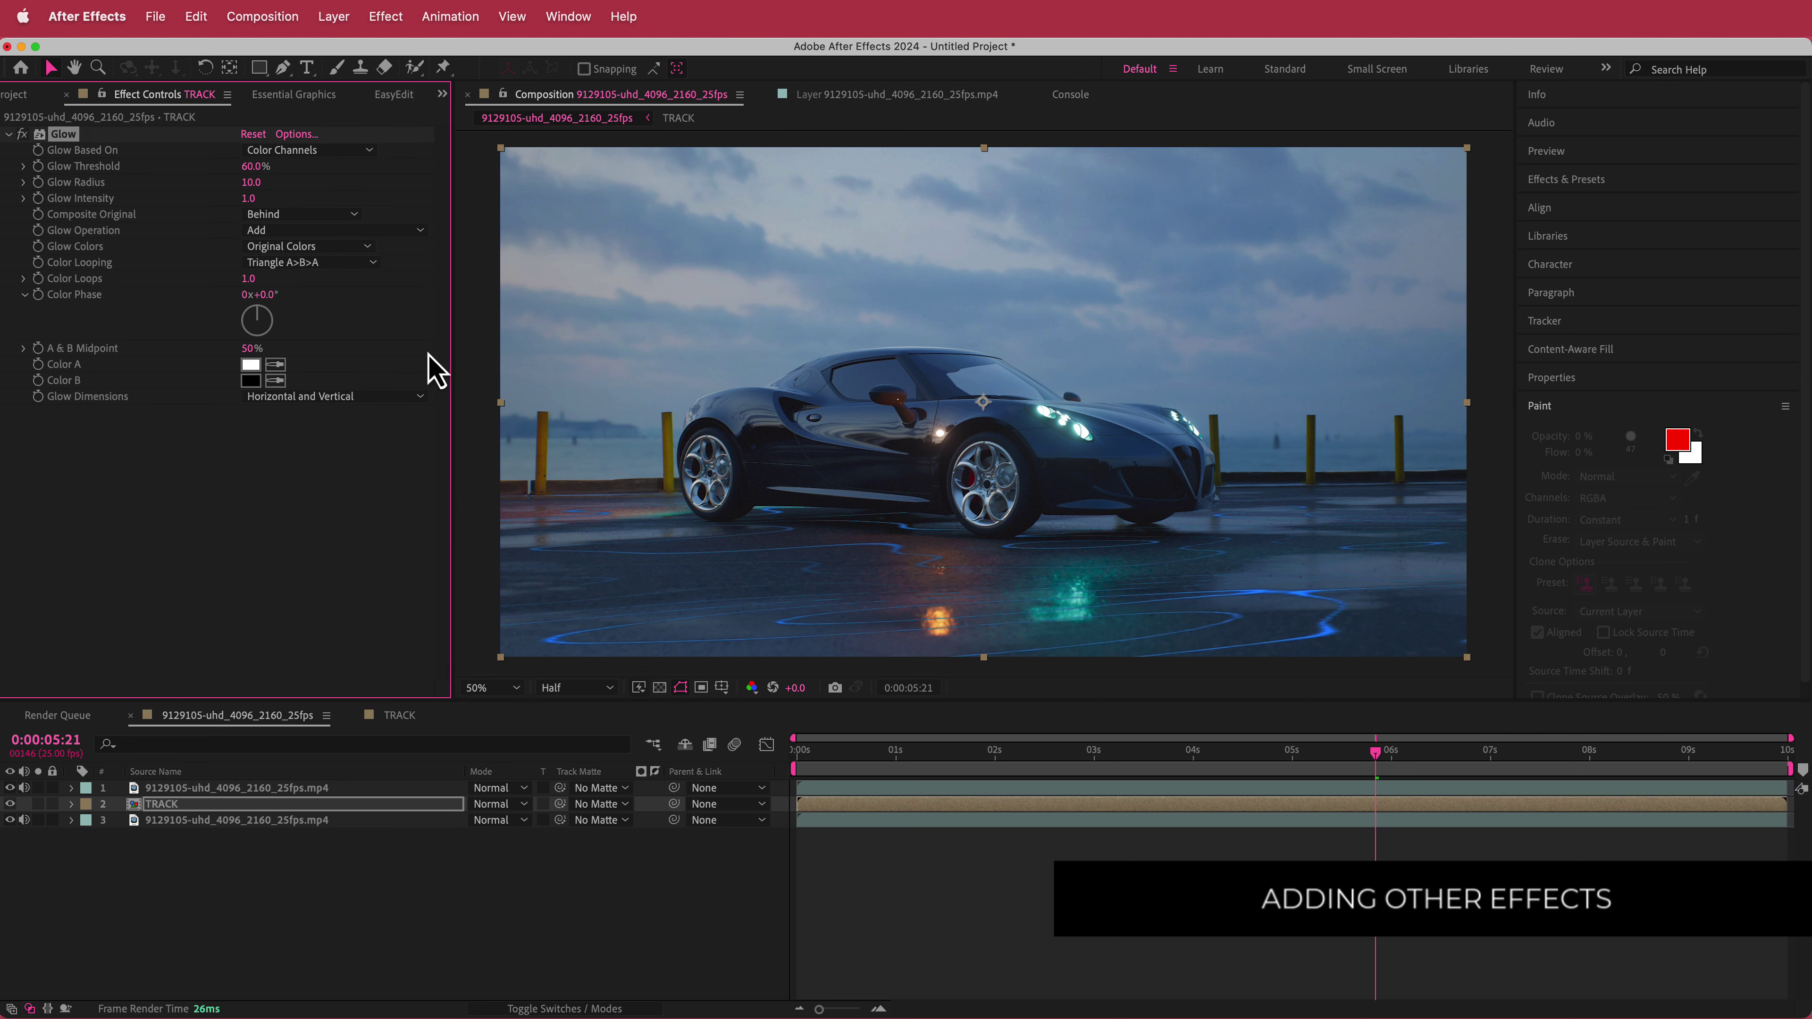
click(251, 182)
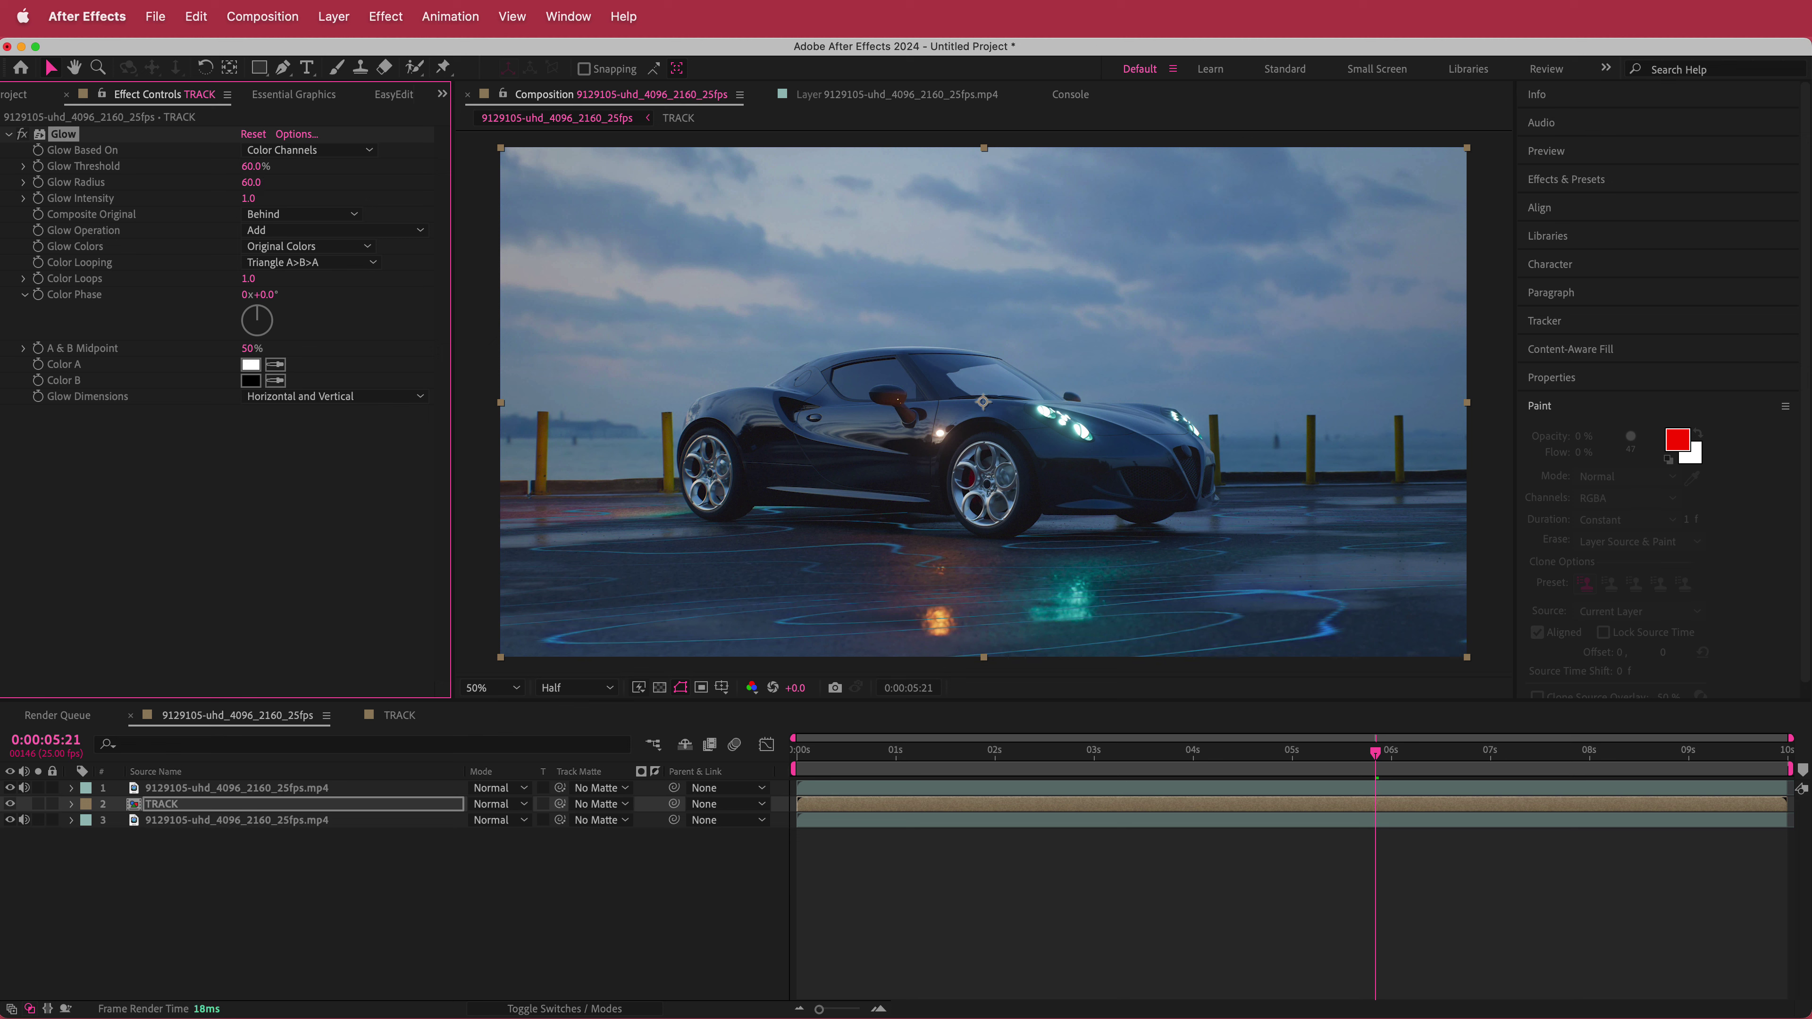
Duplicate the Glow and set Glow 2 to 30% threshold and radius 80.
key(super+d)
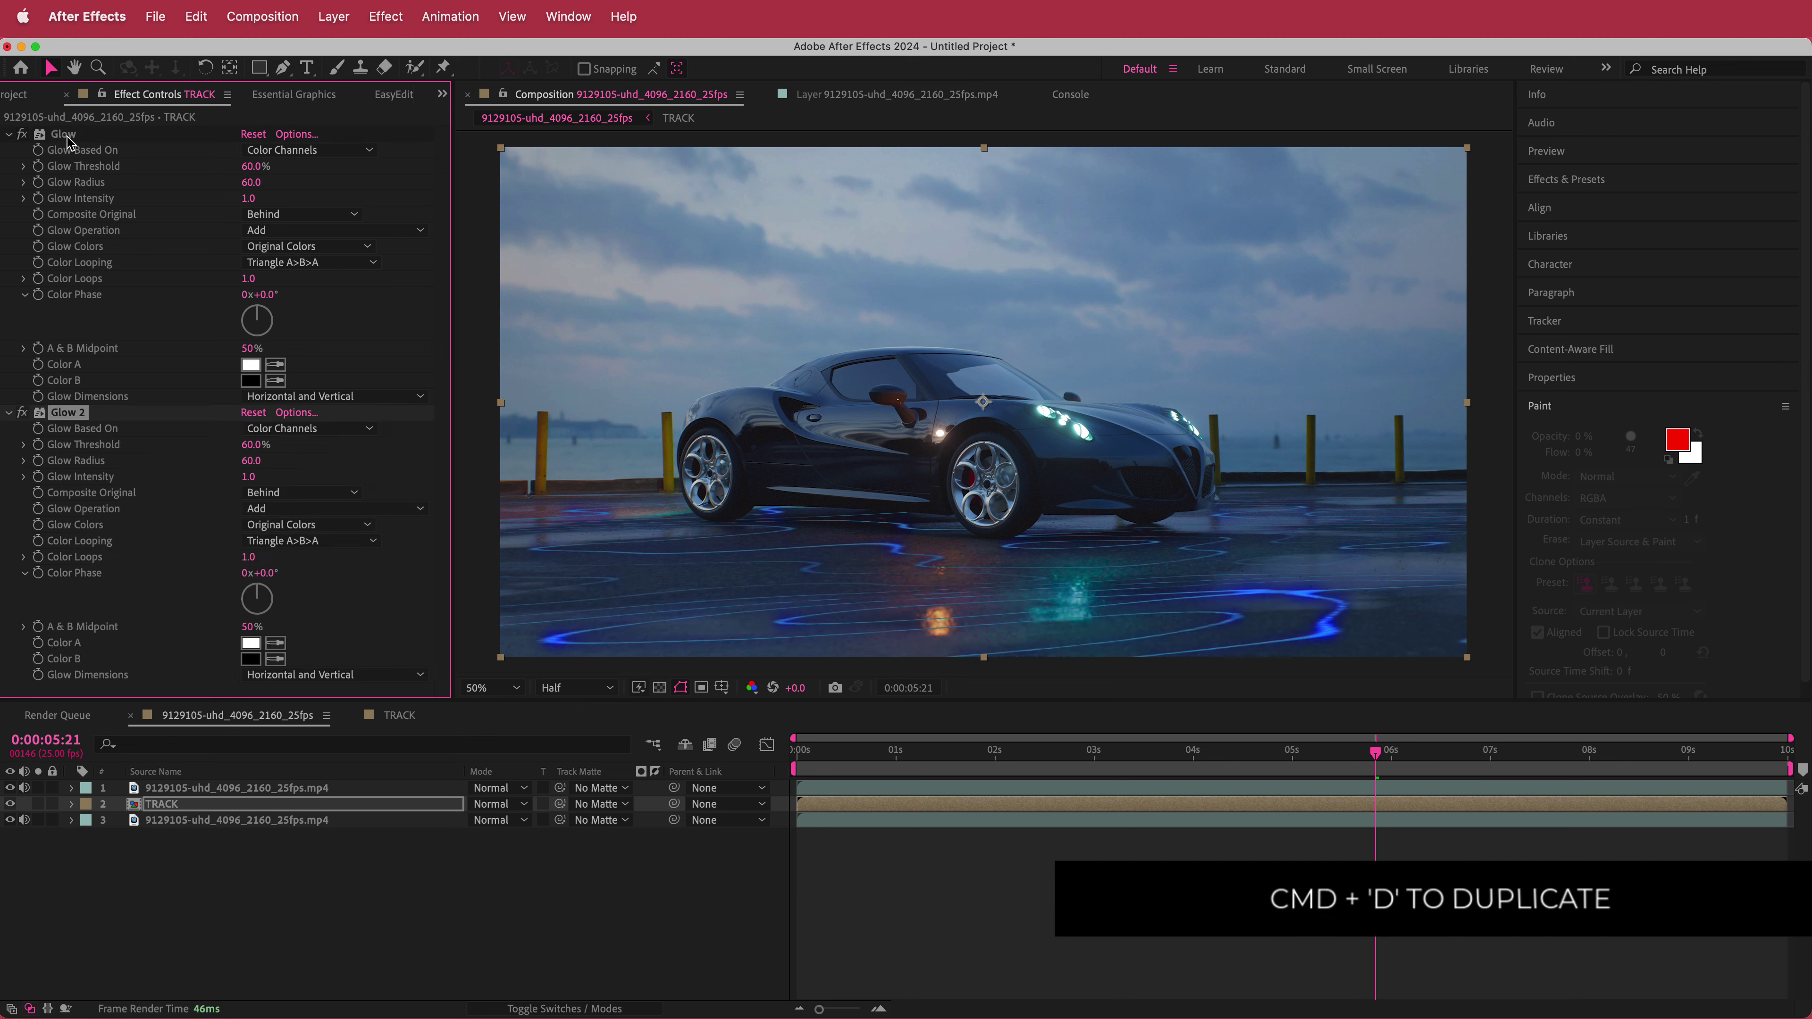
click(251, 445)
key(Return)
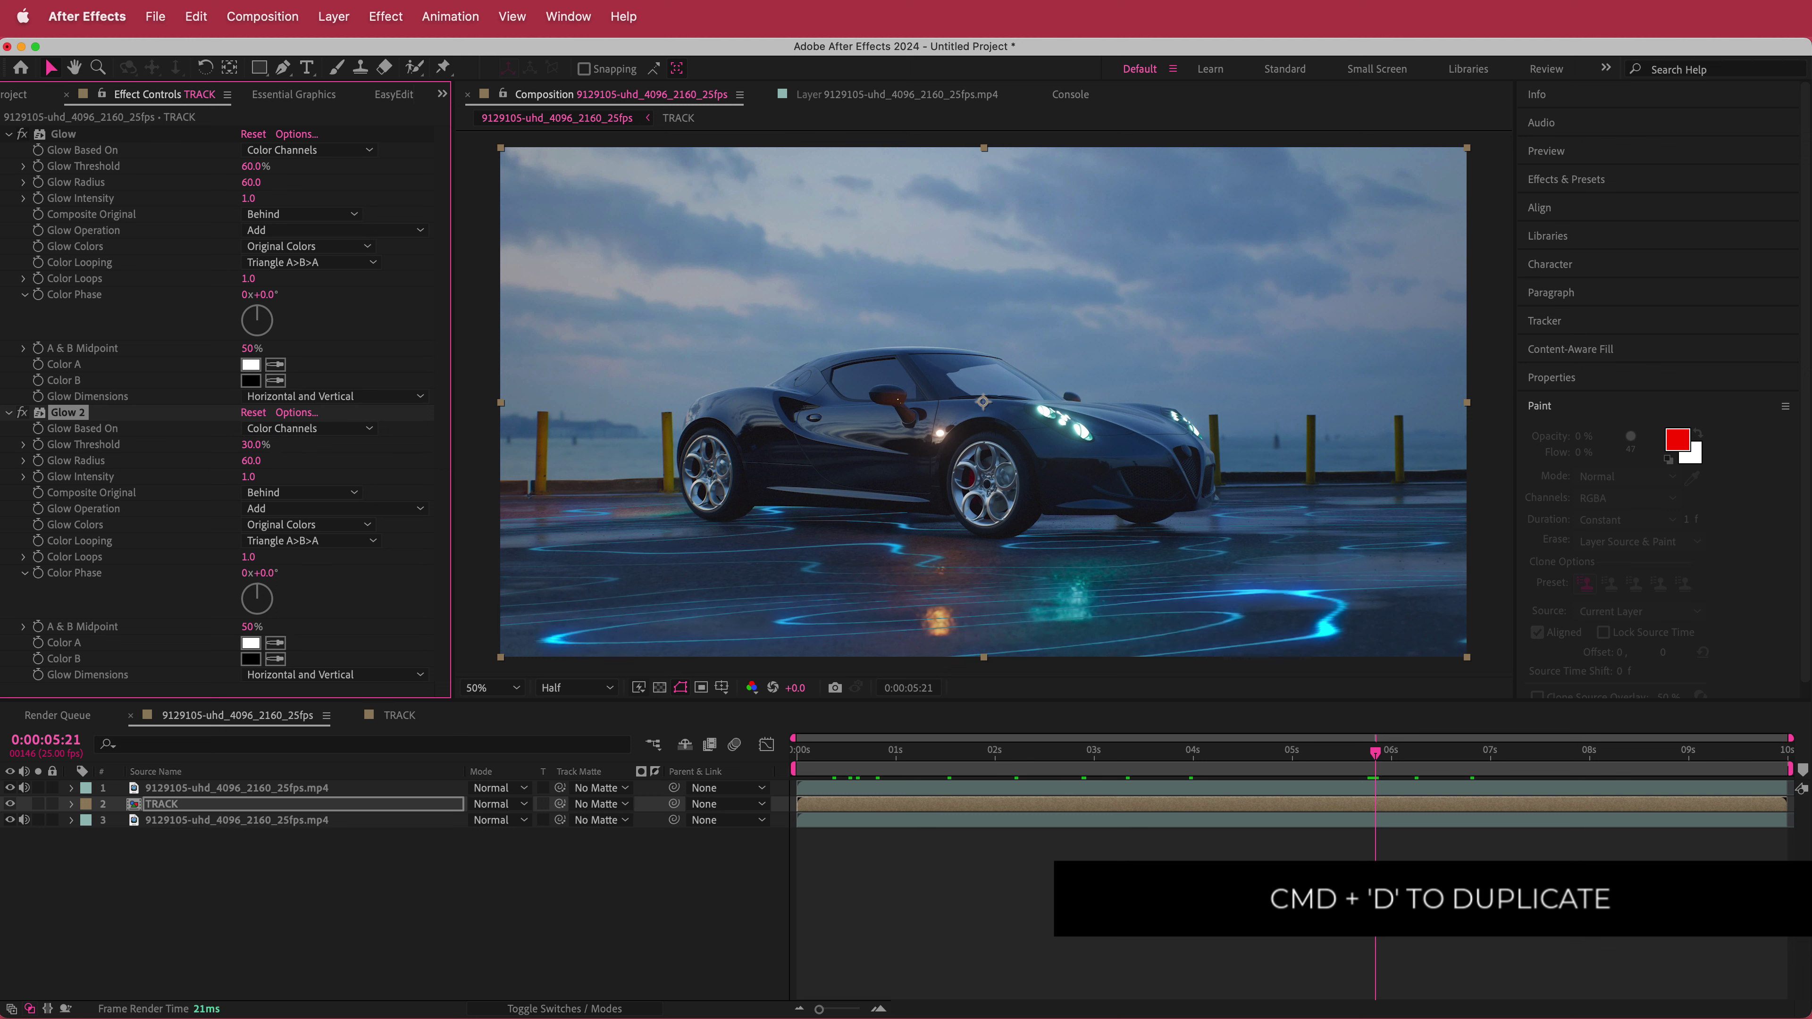
mouse_move(251, 465)
mouse_down()
mouse_move(164, 469)
mouse_move(241, 466)
mouse_up()
click(254, 462)
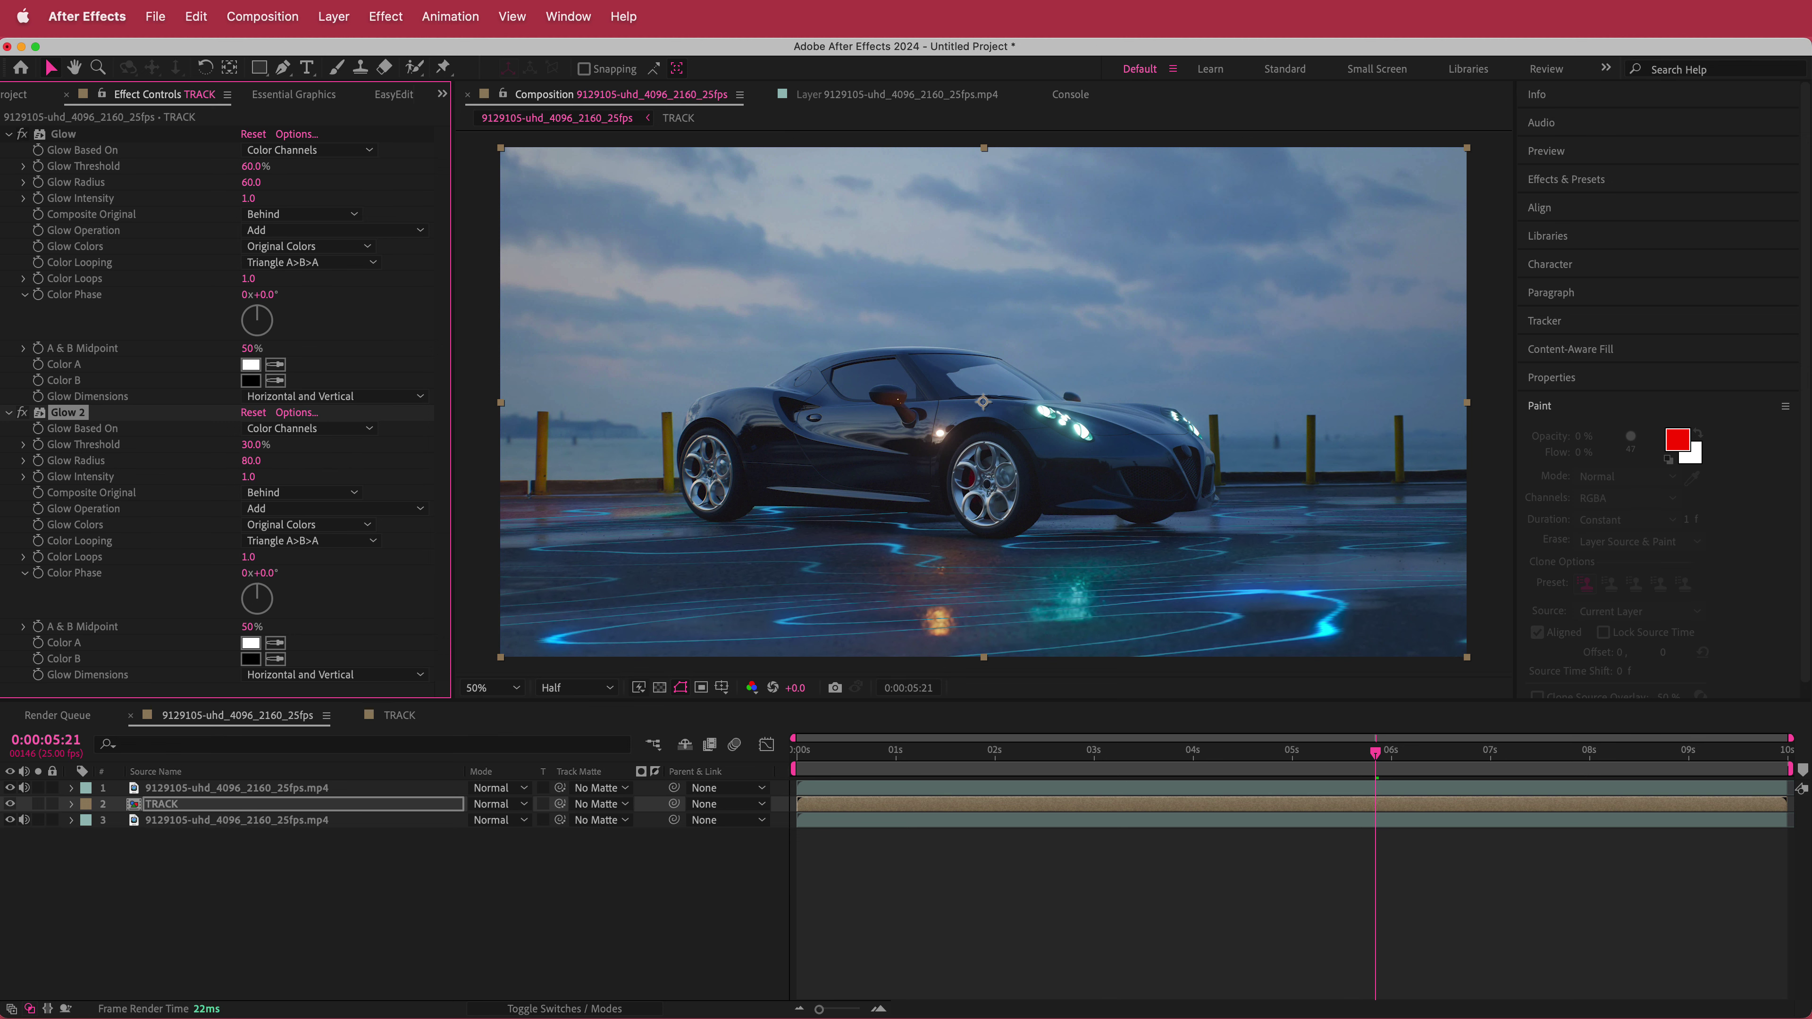
drag(1379, 761, 1140, 777)
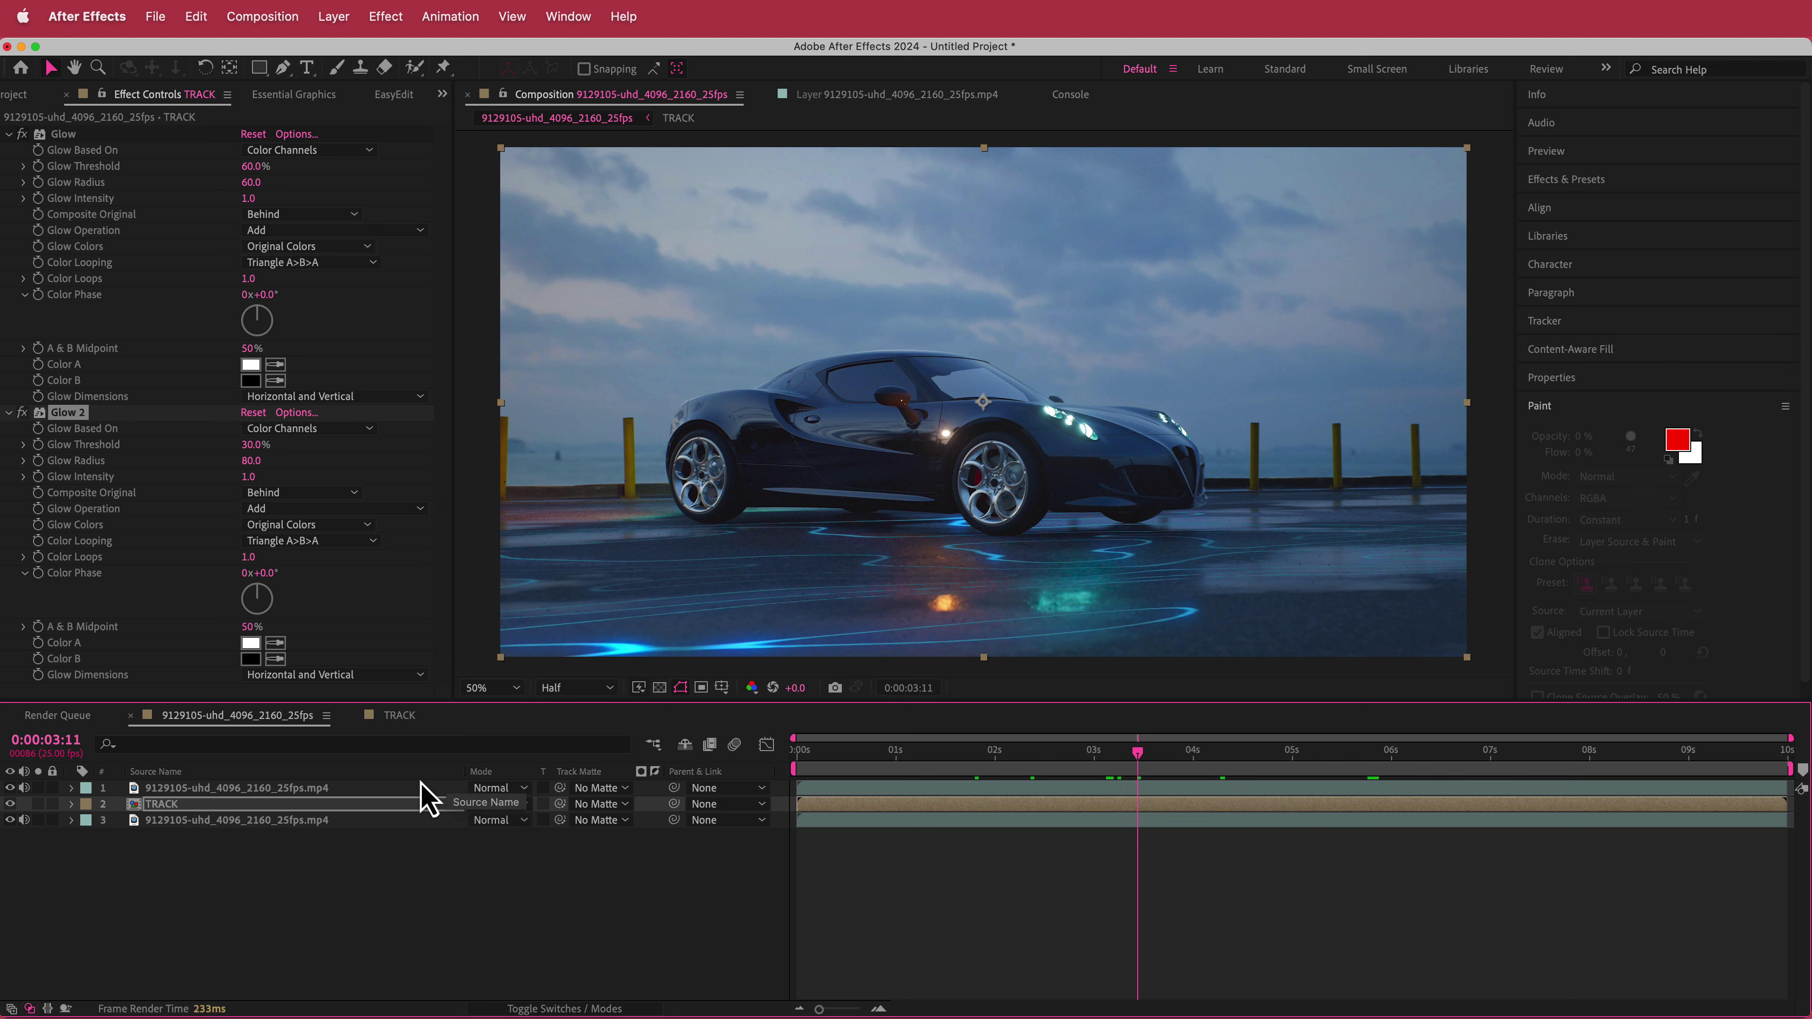
Apply Curves to the bottom car footage layer, with shadows lowered and highlights lifted.
click(286, 820)
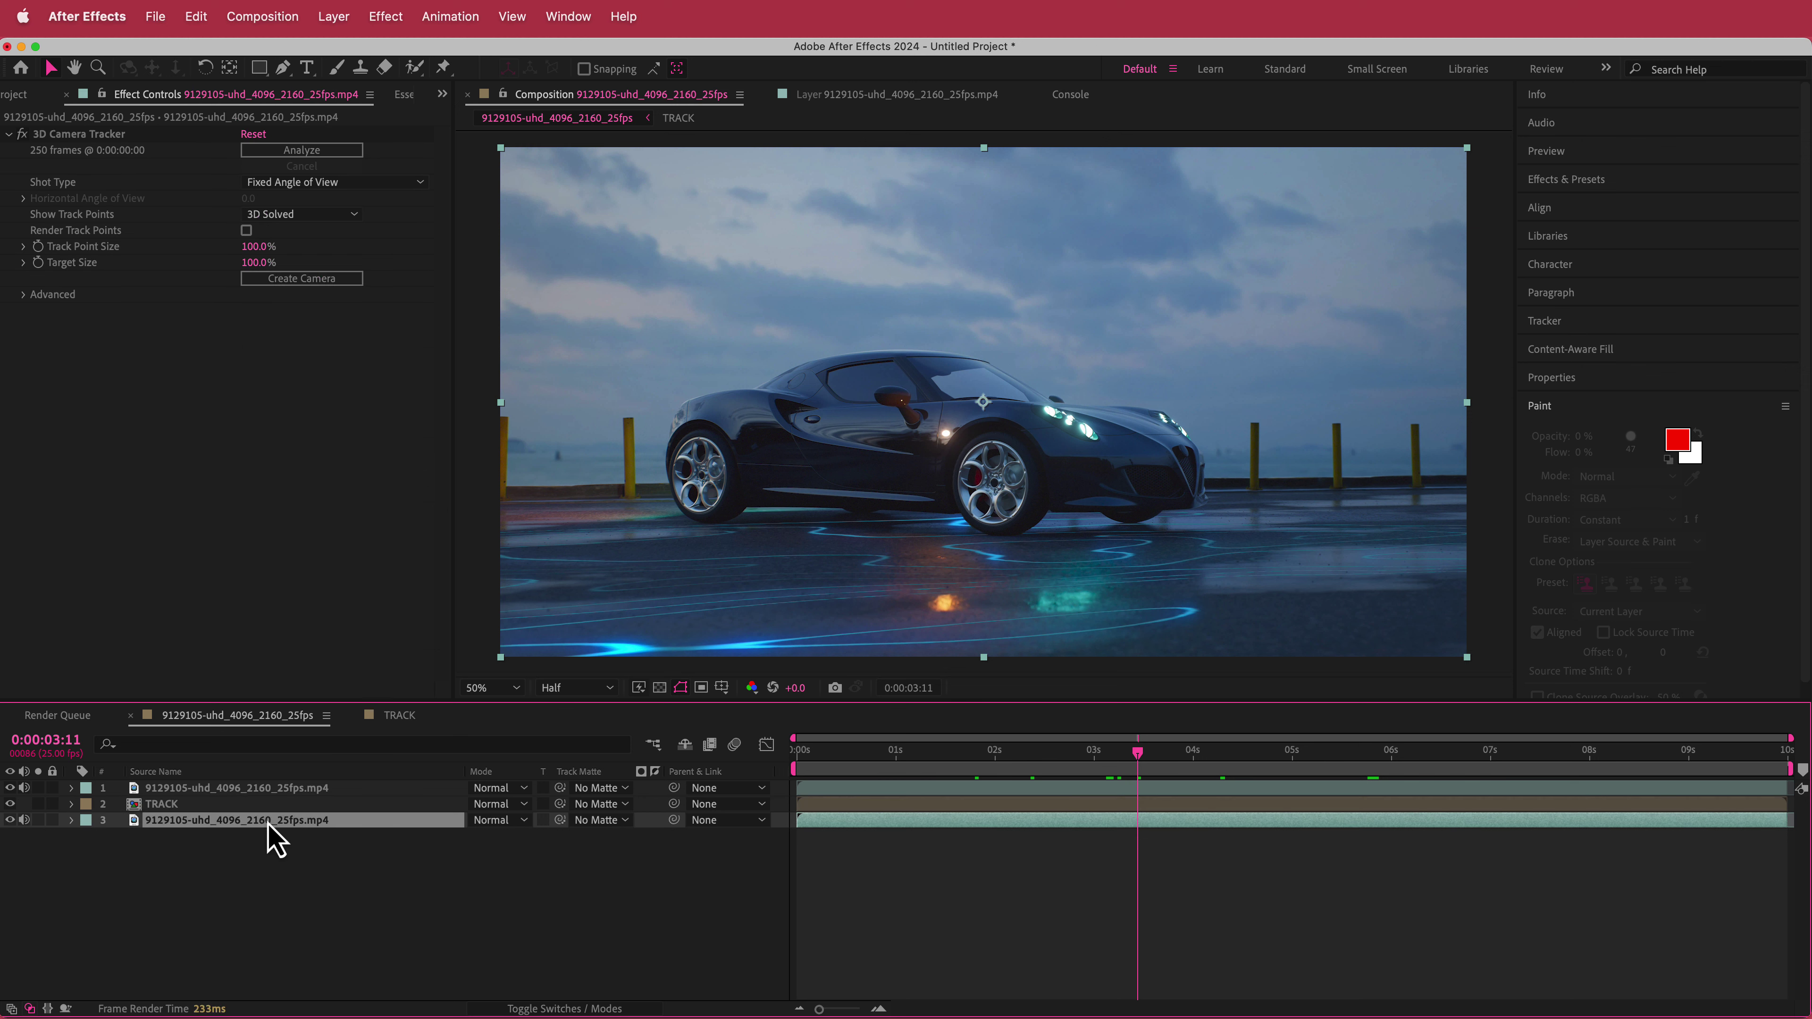
key(ctrl+space)
text(curv)
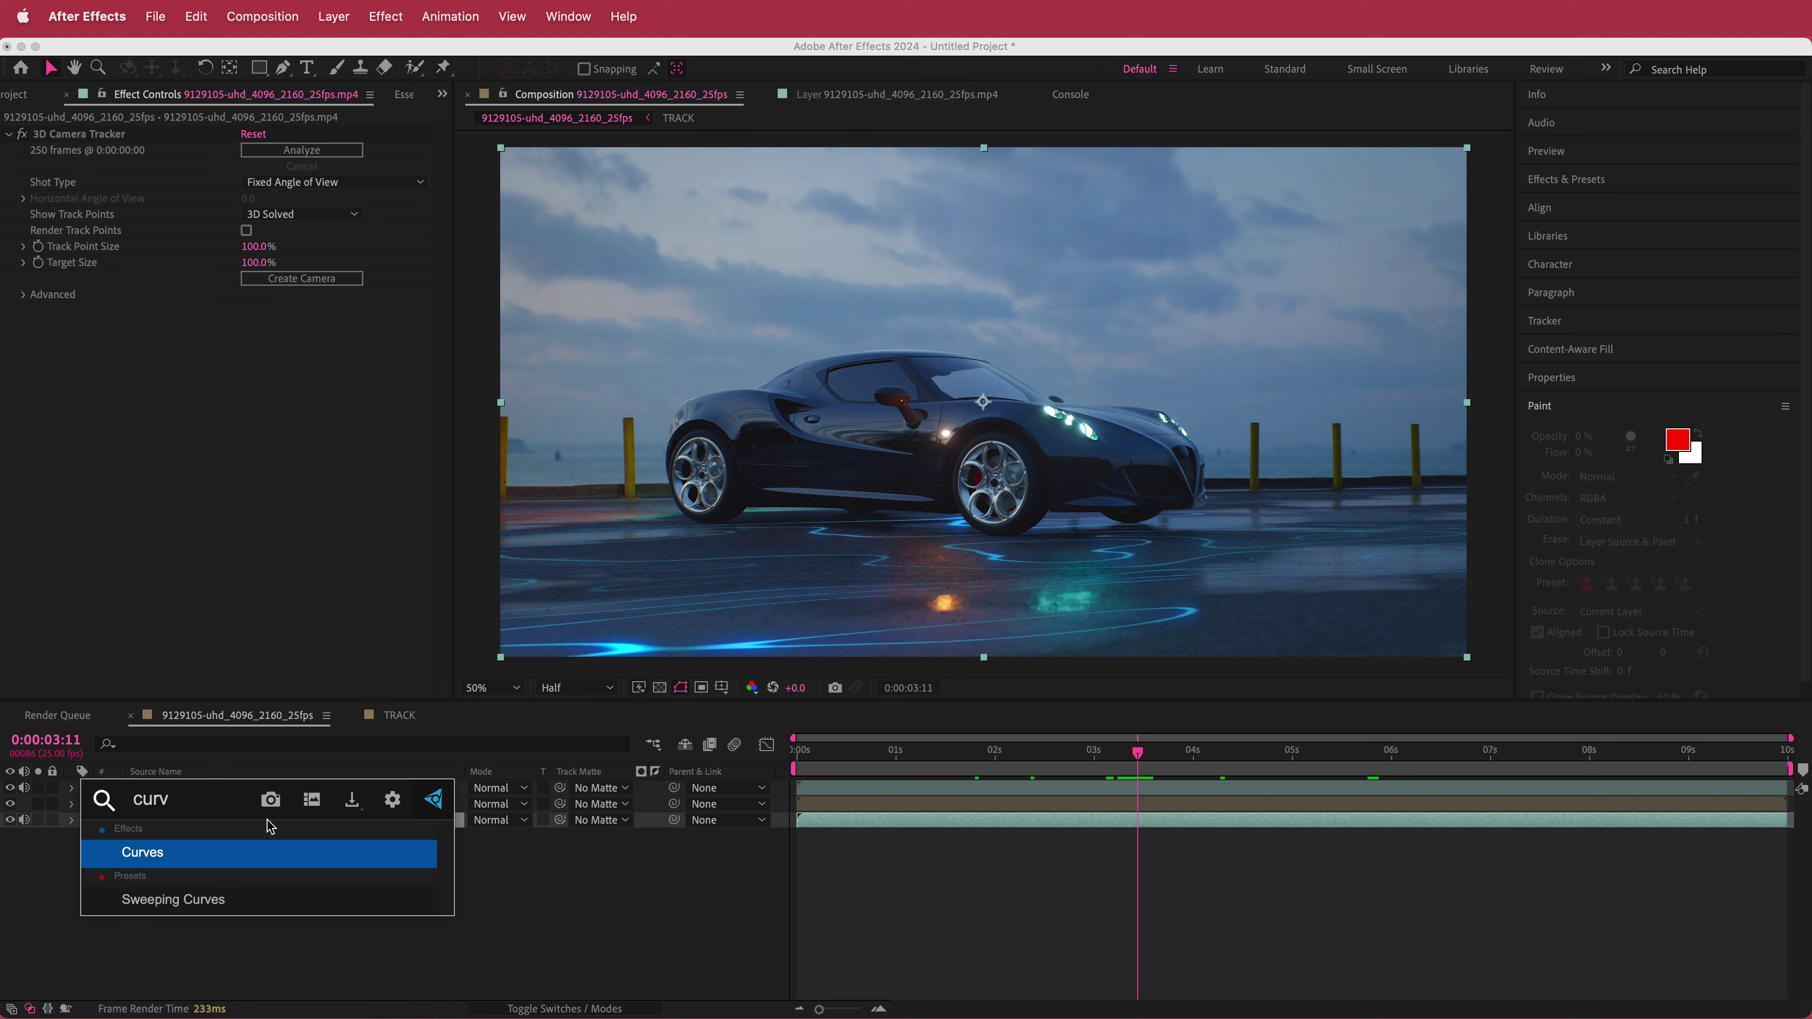
key(Return)
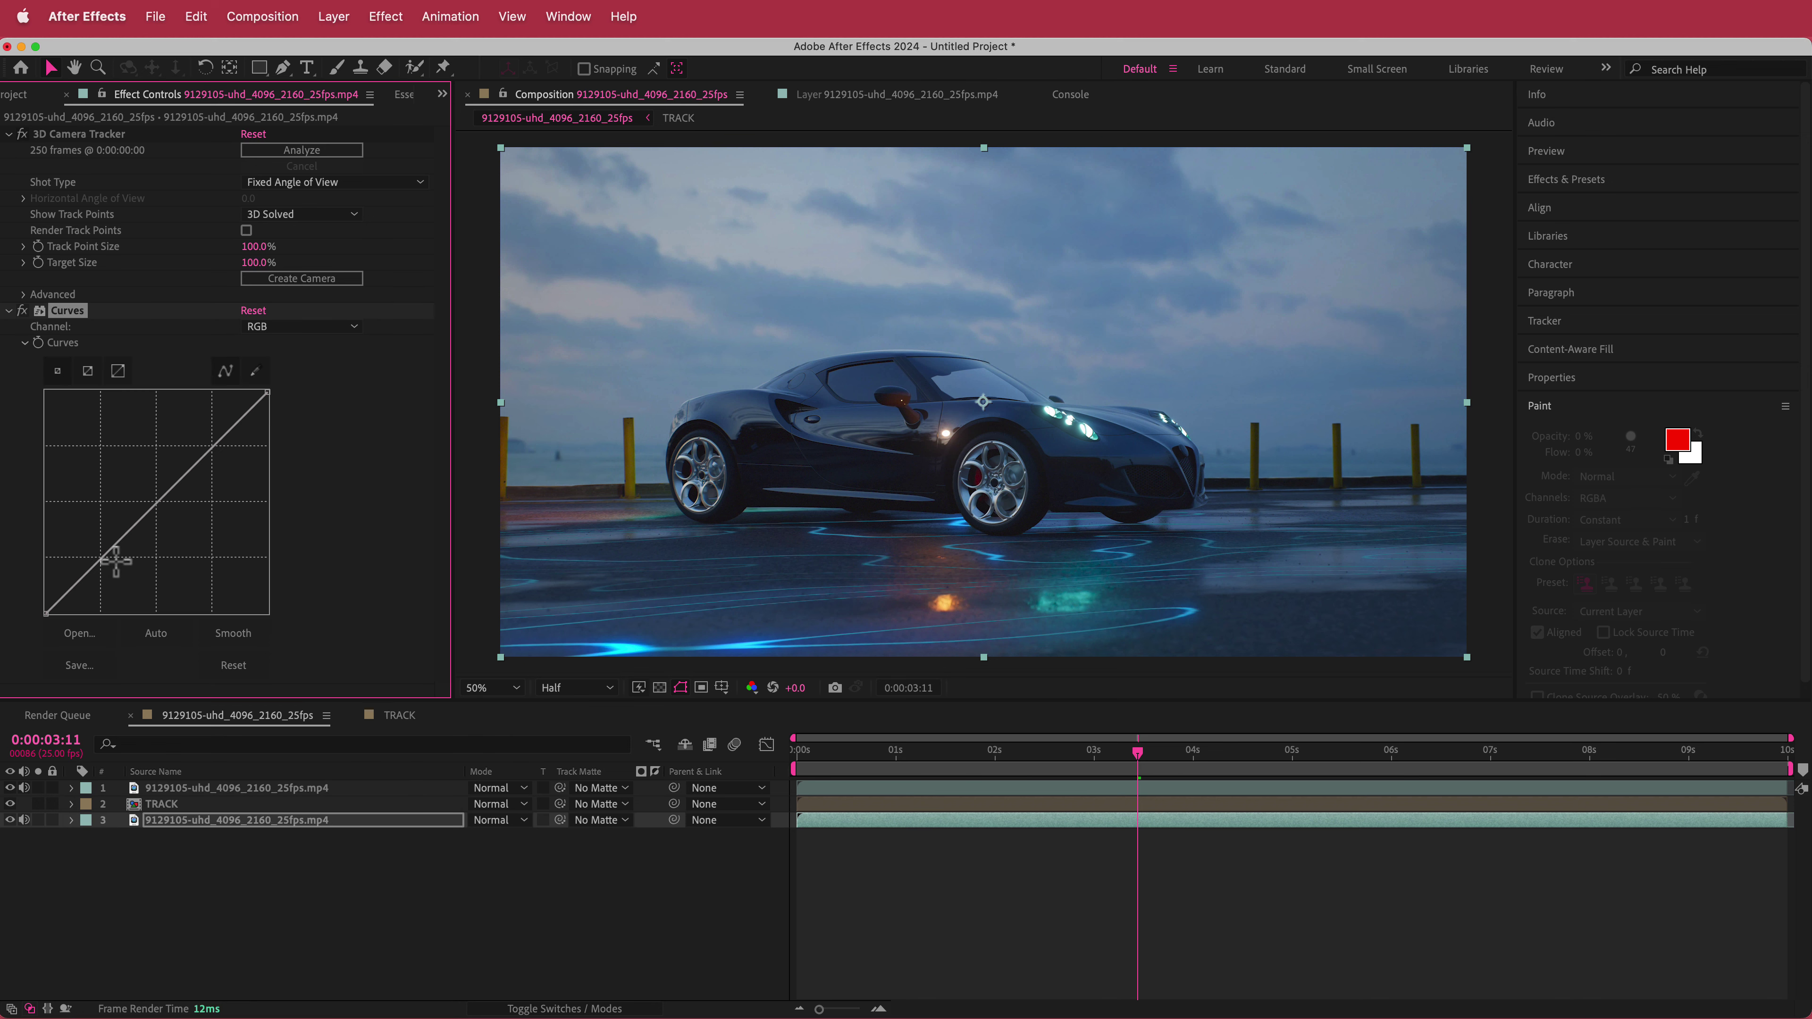
mouse_move(112, 553)
mouse_down()
mouse_move(121, 587)
mouse_move(112, 566)
mouse_up()
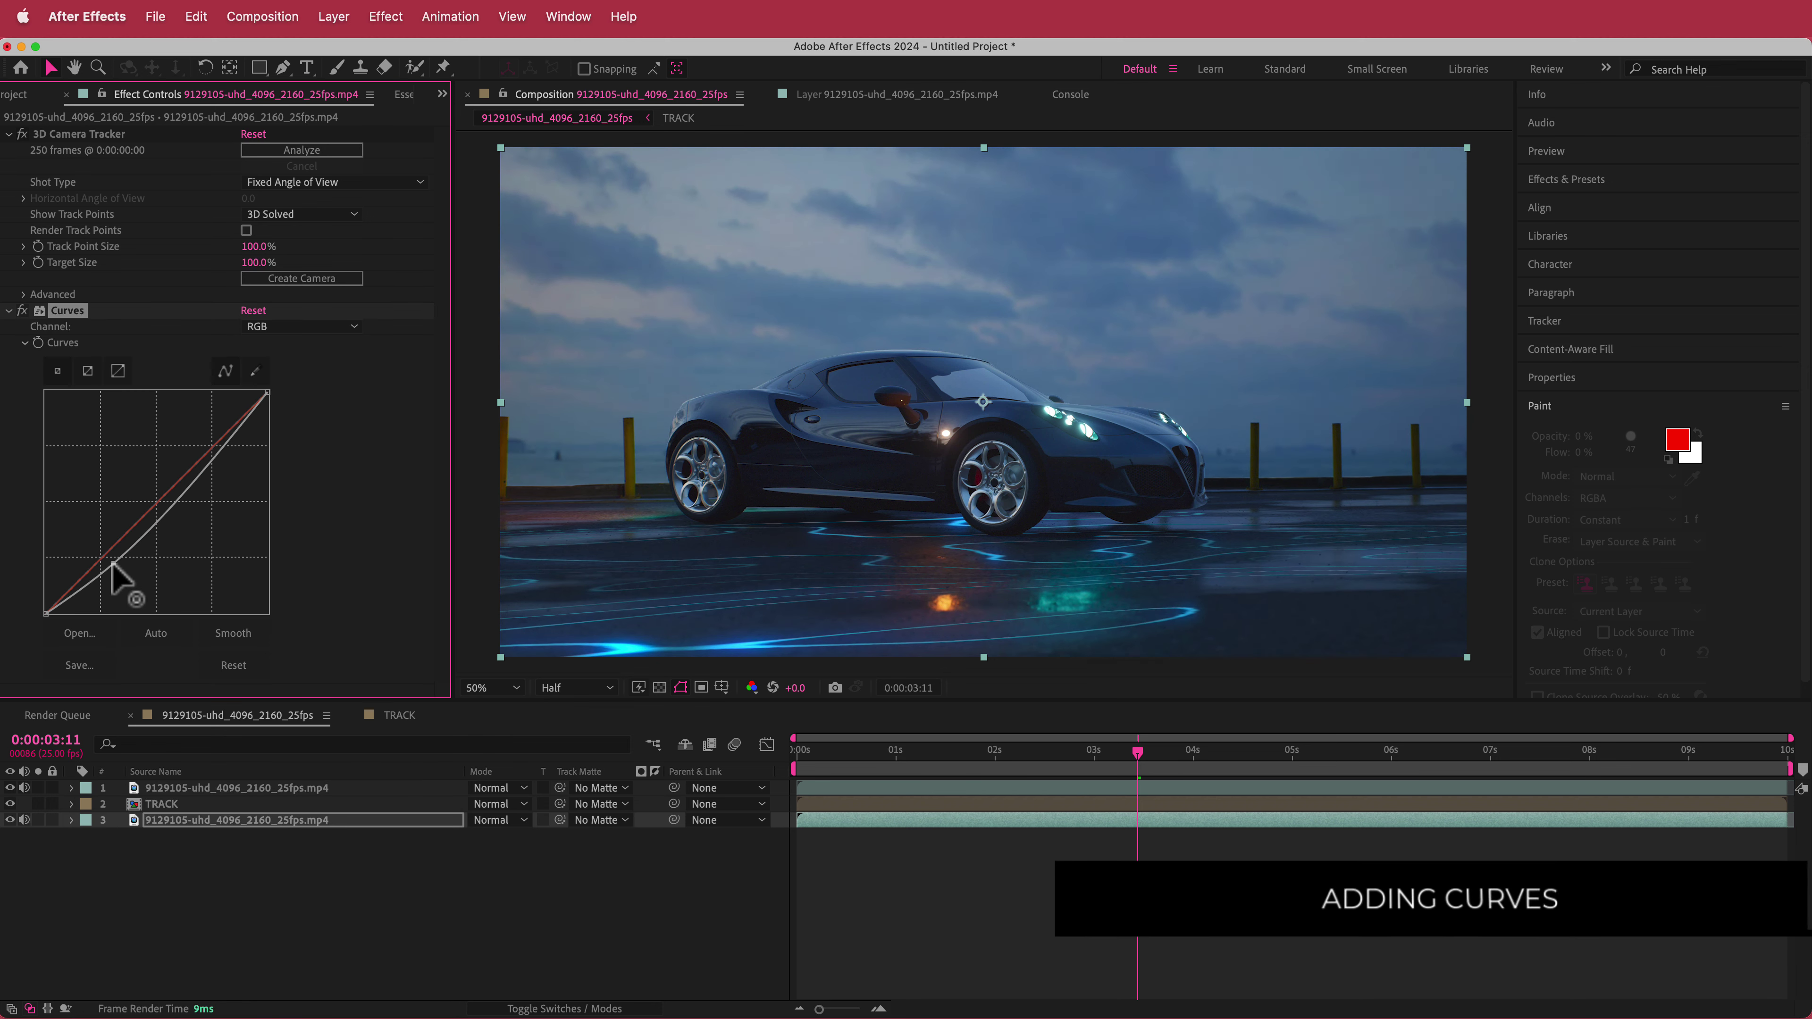
drag(230, 446, 224, 415)
drag(1133, 760, 1019, 759)
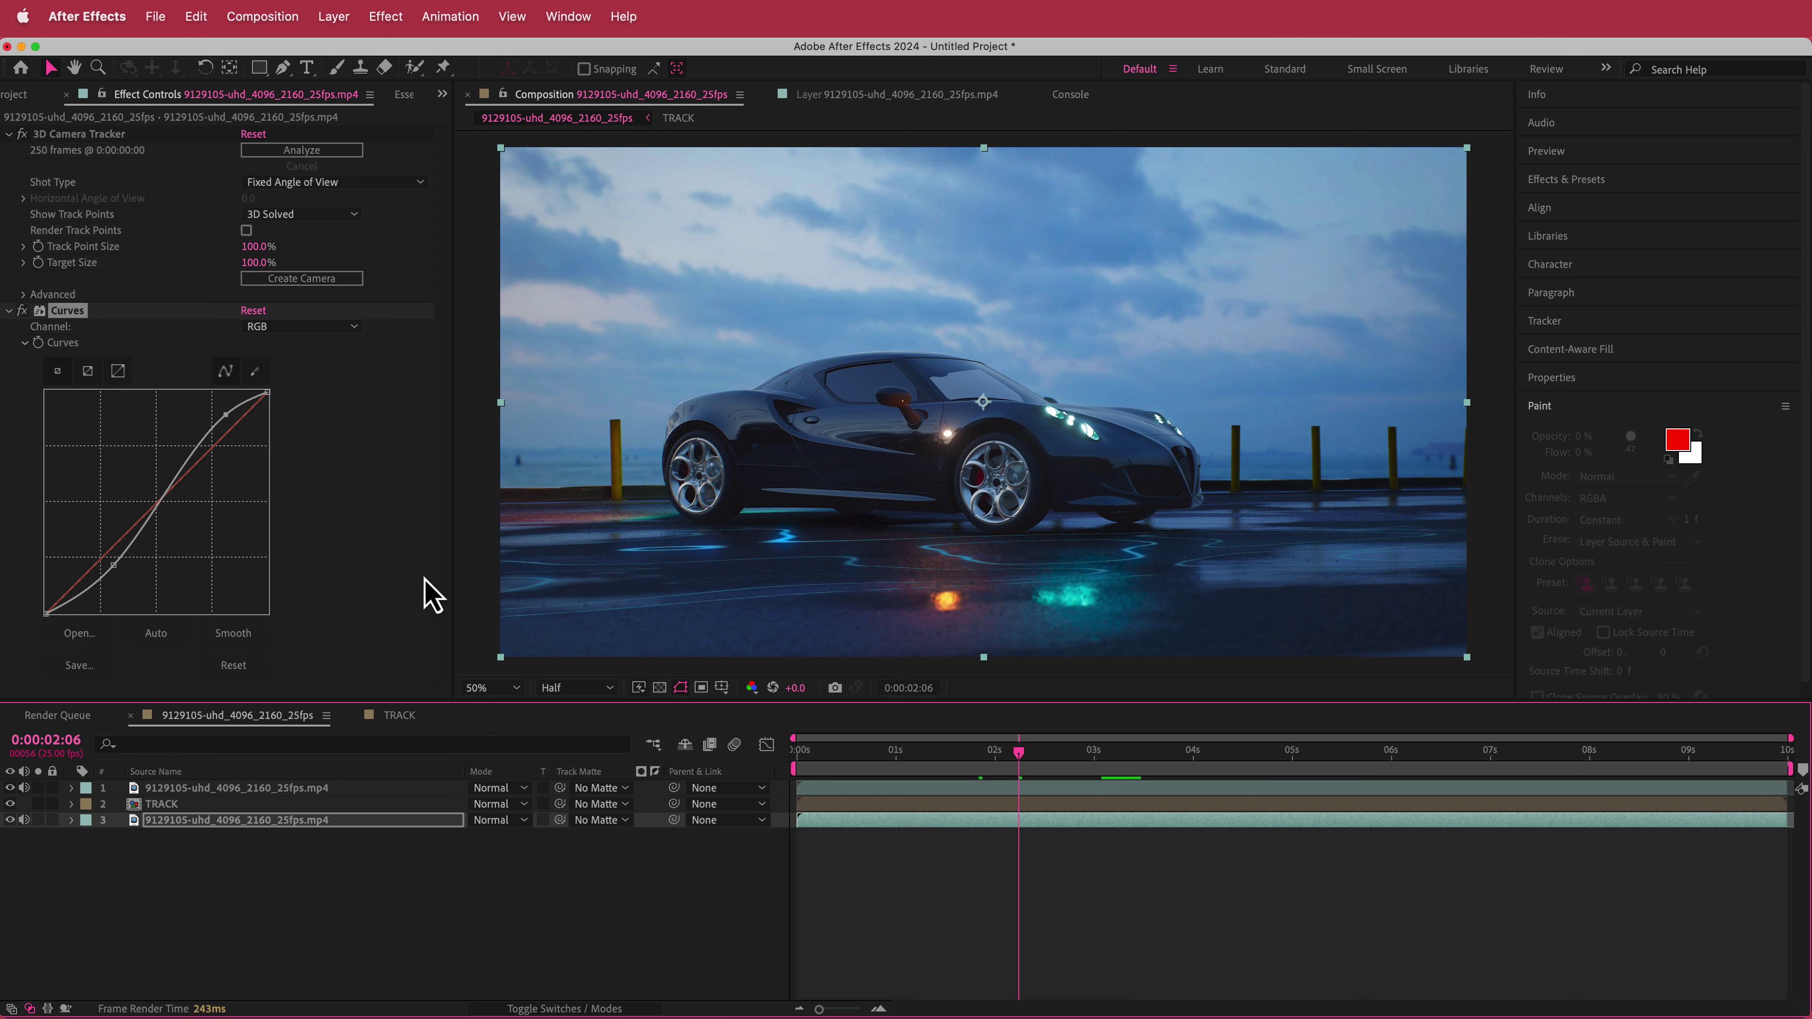
Create a new Adjustment Layer and move it to the top of the layer stack.
right_click(656, 789)
mouse_move(692, 806)
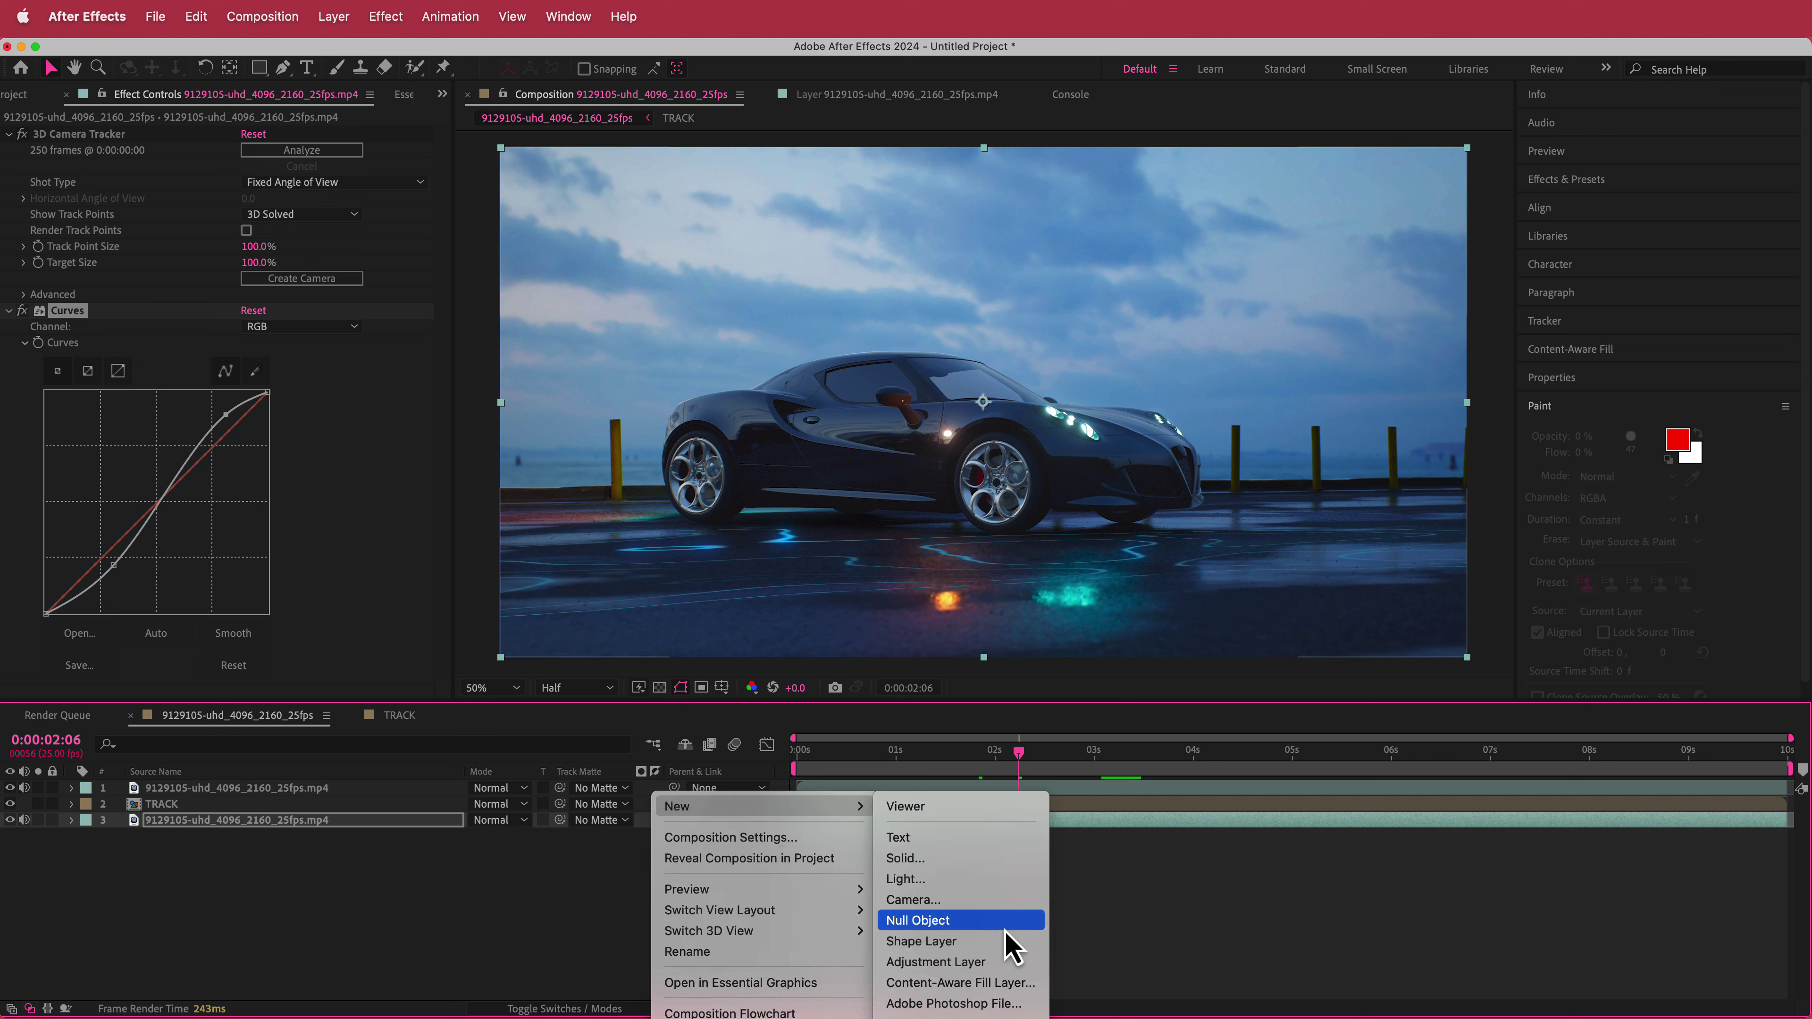
click(999, 963)
drag(253, 822, 253, 785)
Apply the Noise effect to the adjustment layer with 10.0% Amount of Noise.
key(ctrl+space)
text(noi)
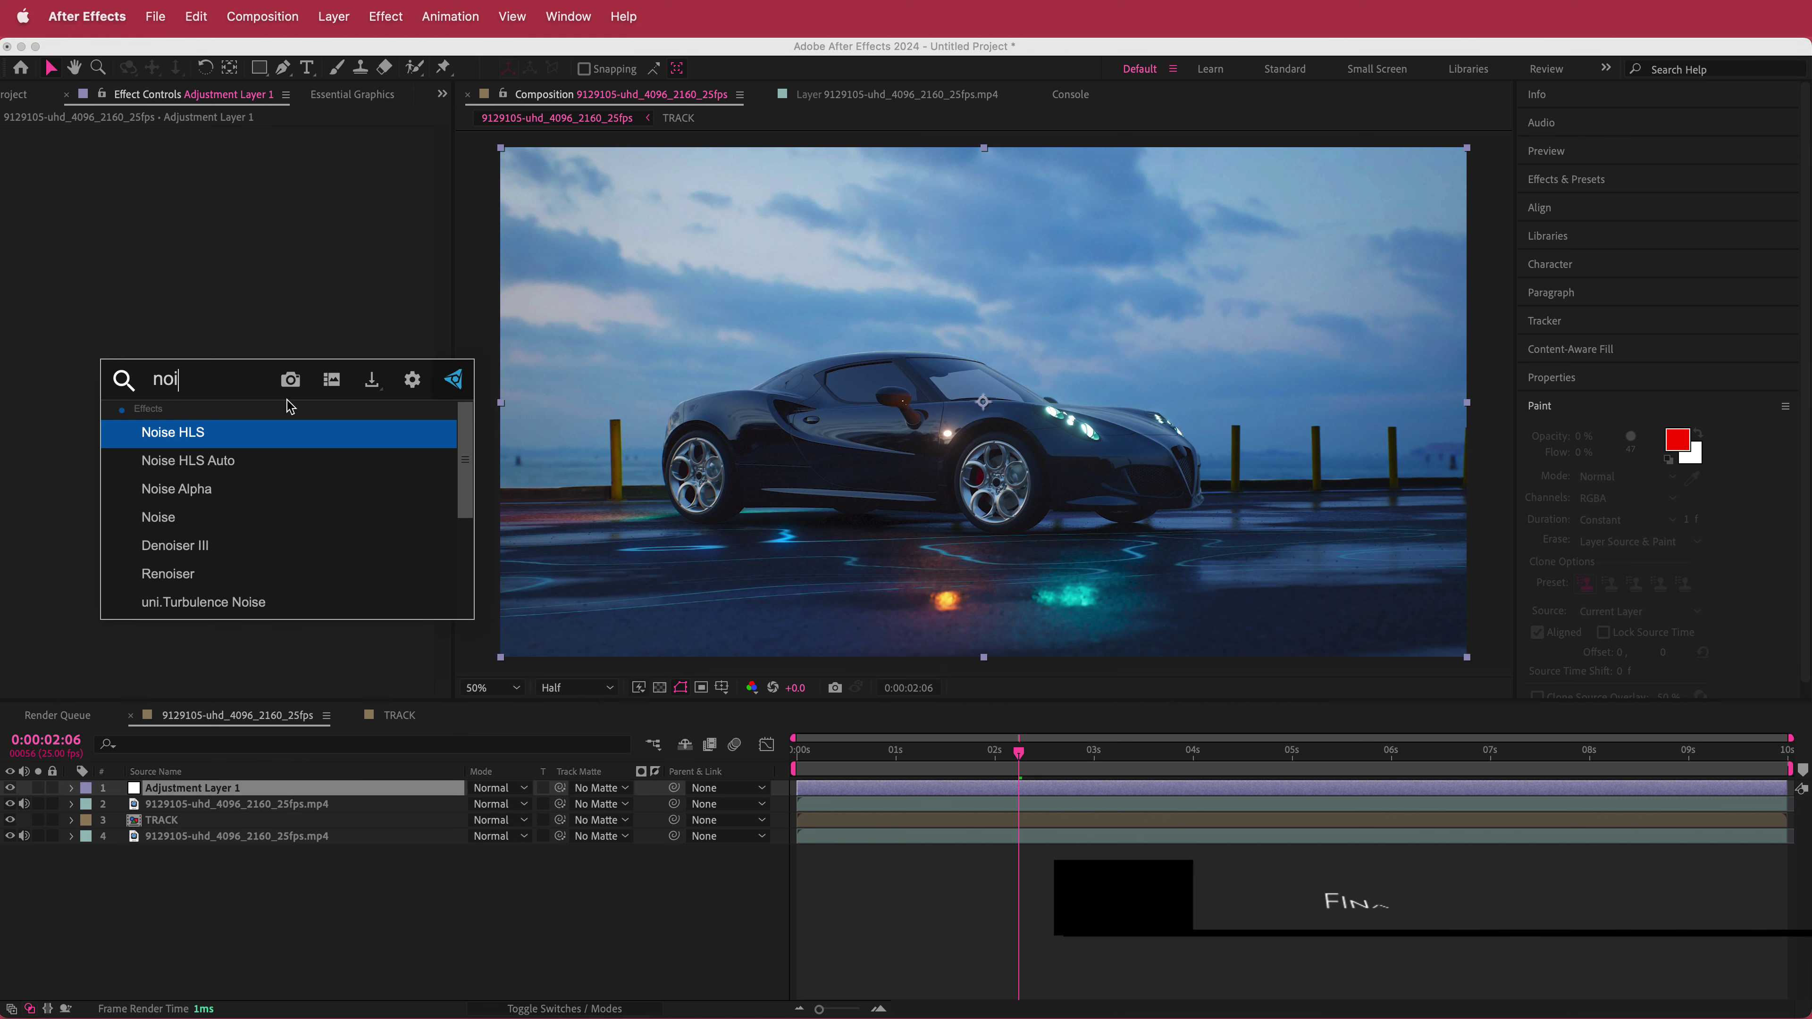
text(se)
key(Down)
key(Down)
key(Down)
key(Return)
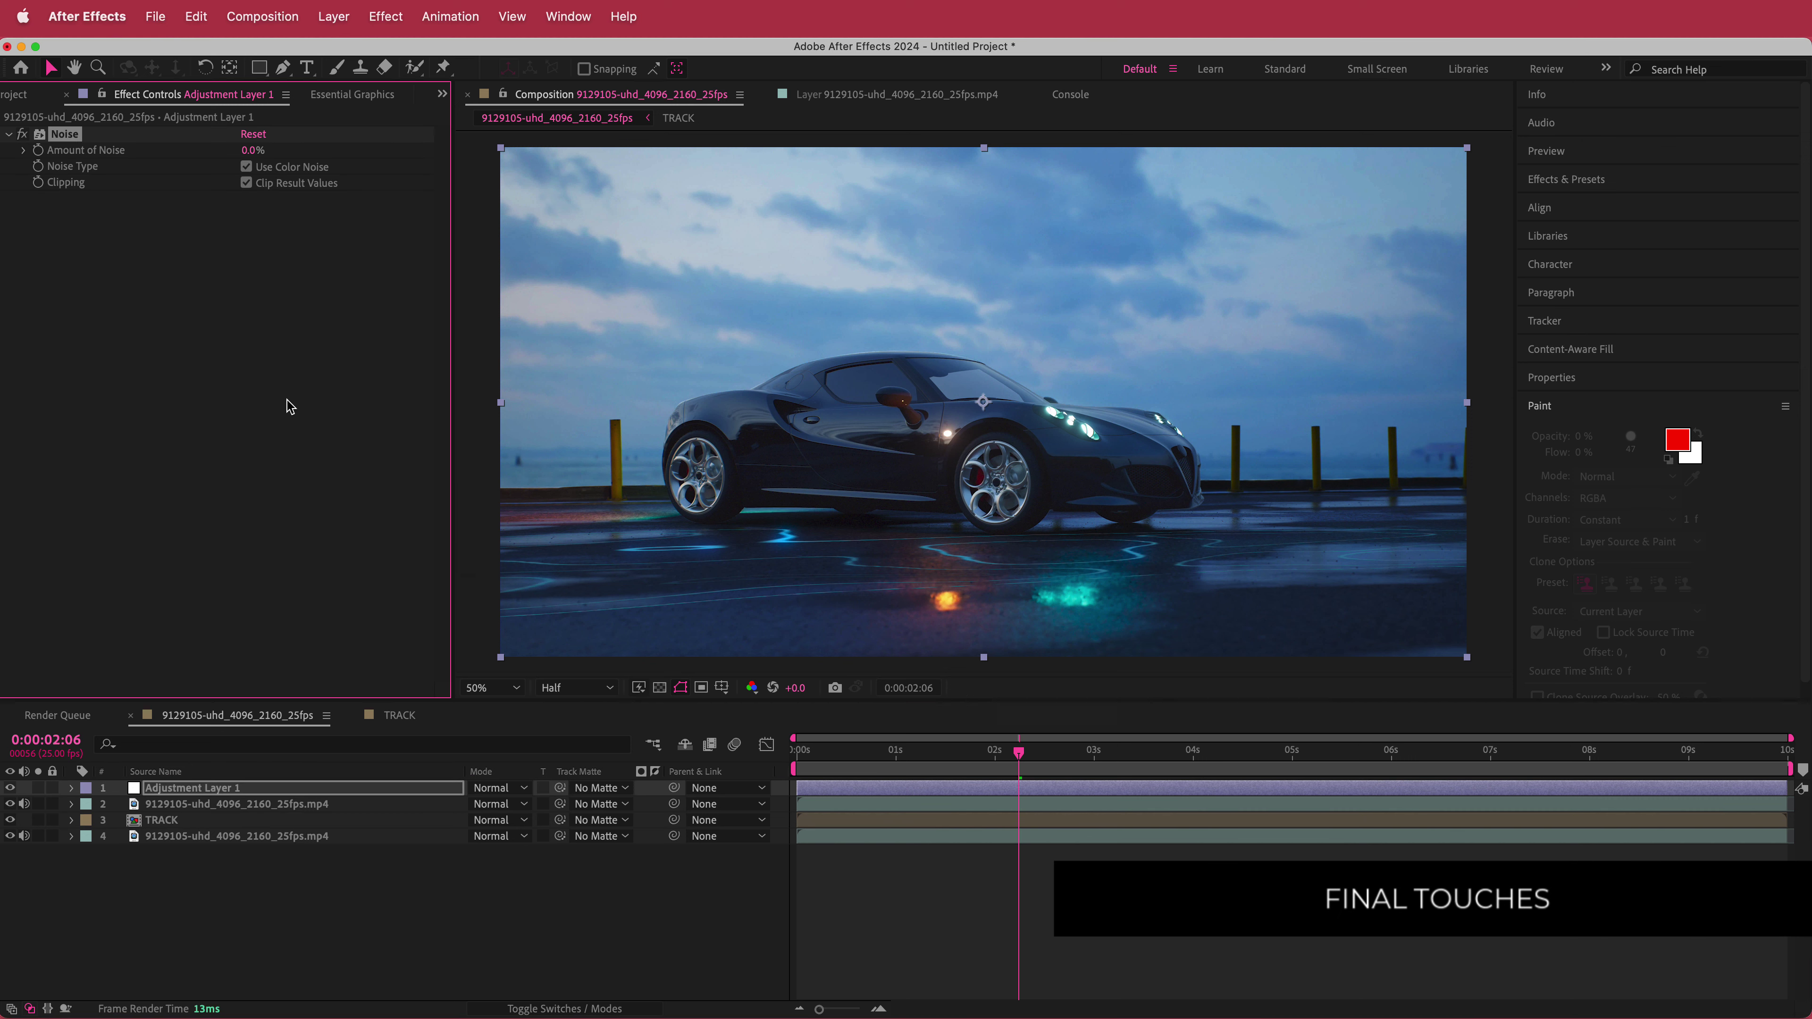
click(252, 150)
drag(1021, 765, 1093, 768)
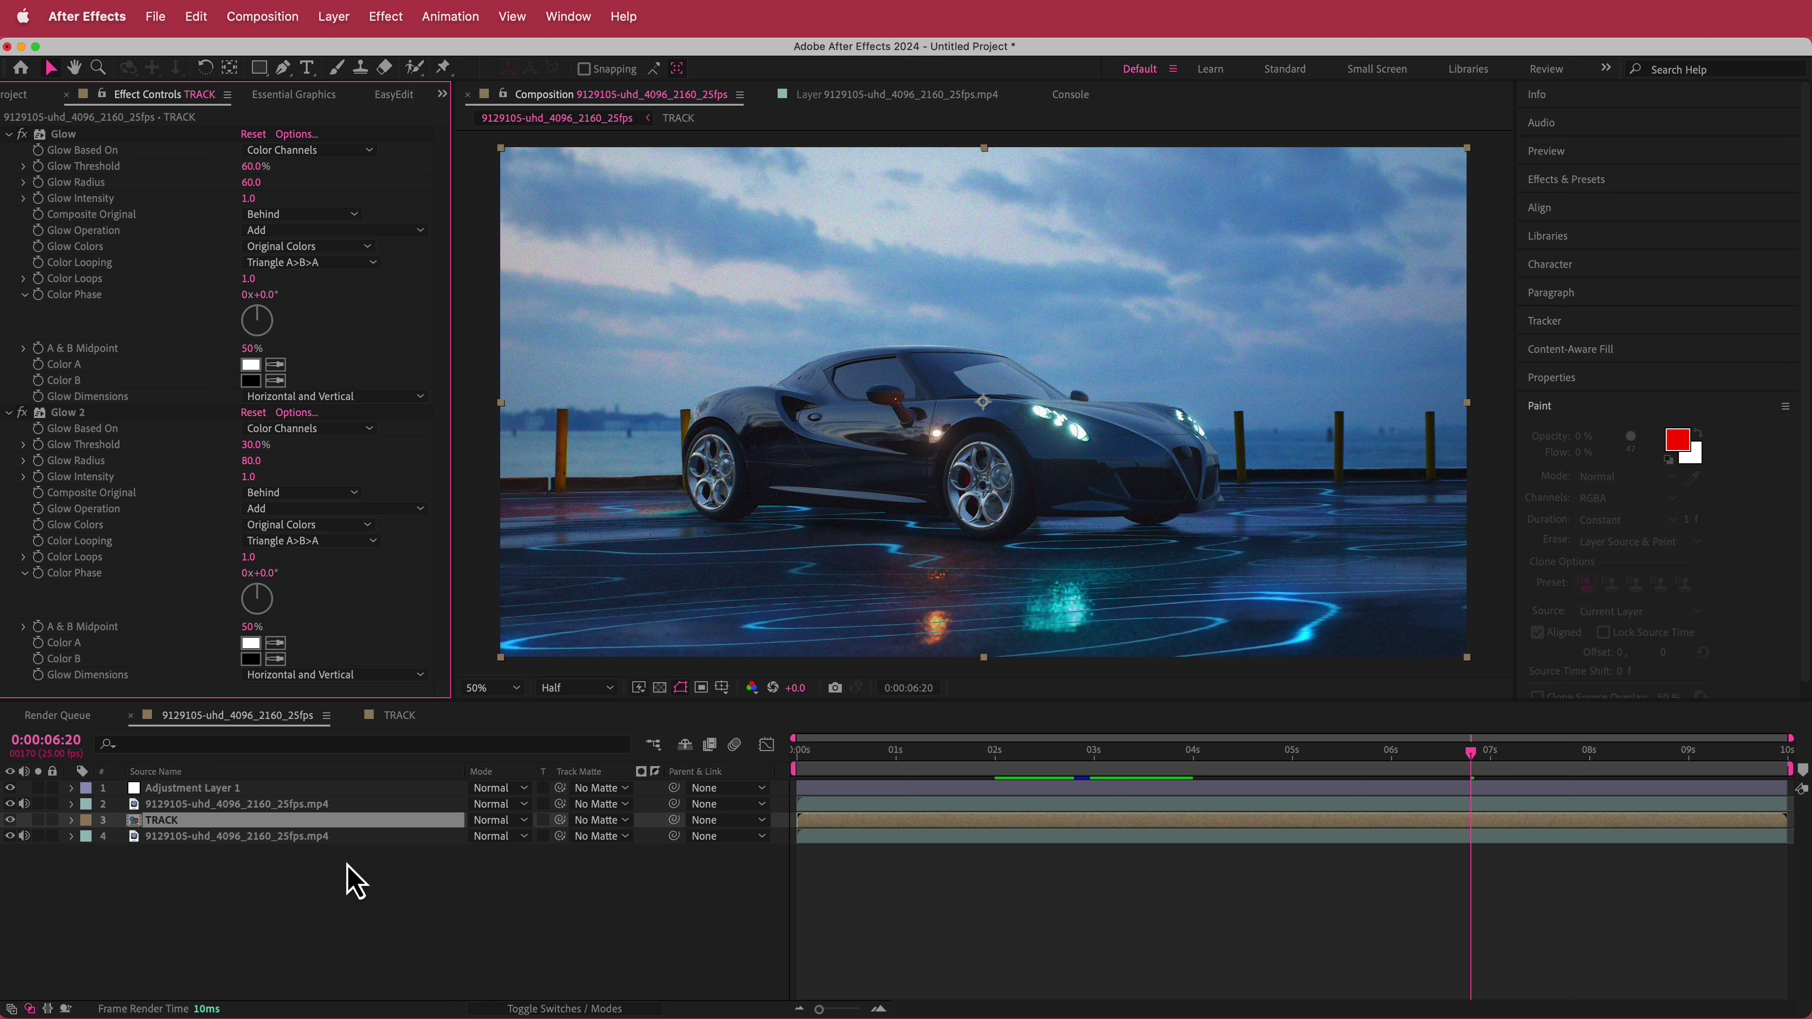
Apply Curves to the TRACK layer, lifting highlights and lowering shadows to brighten the rings.
click(347, 864)
click(199, 820)
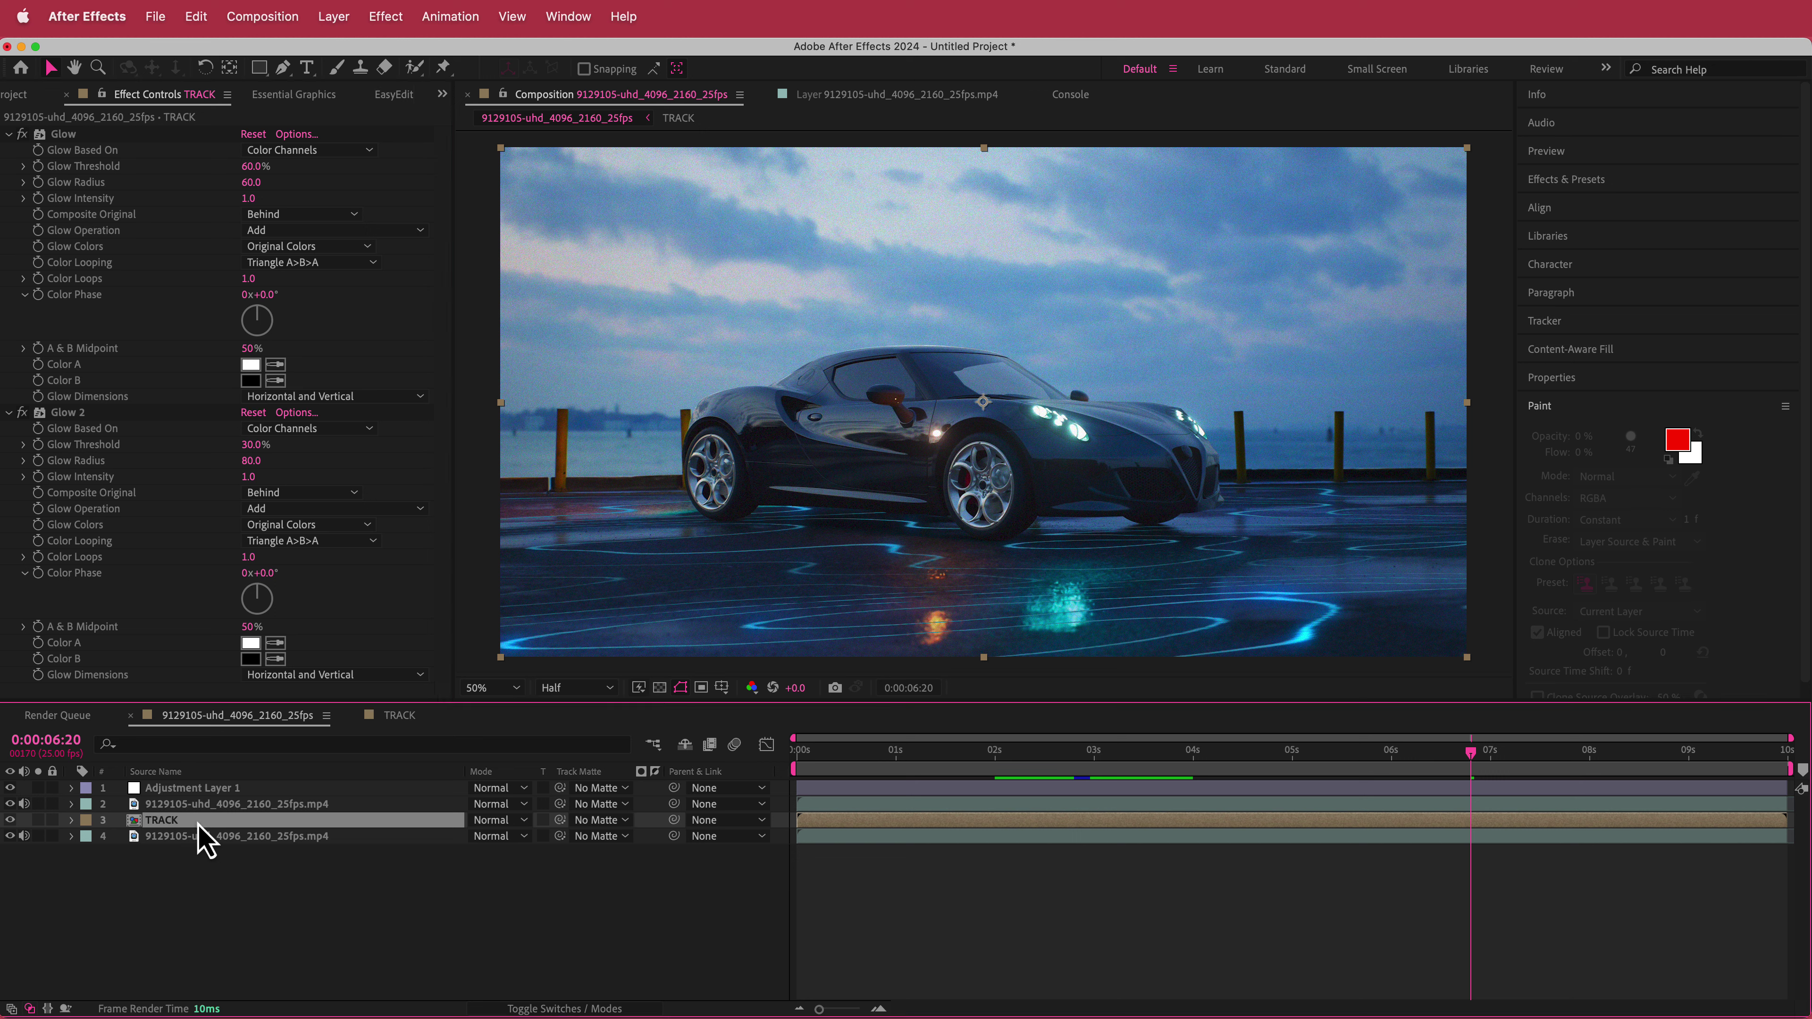
key(ctrl+space)
text(cur)
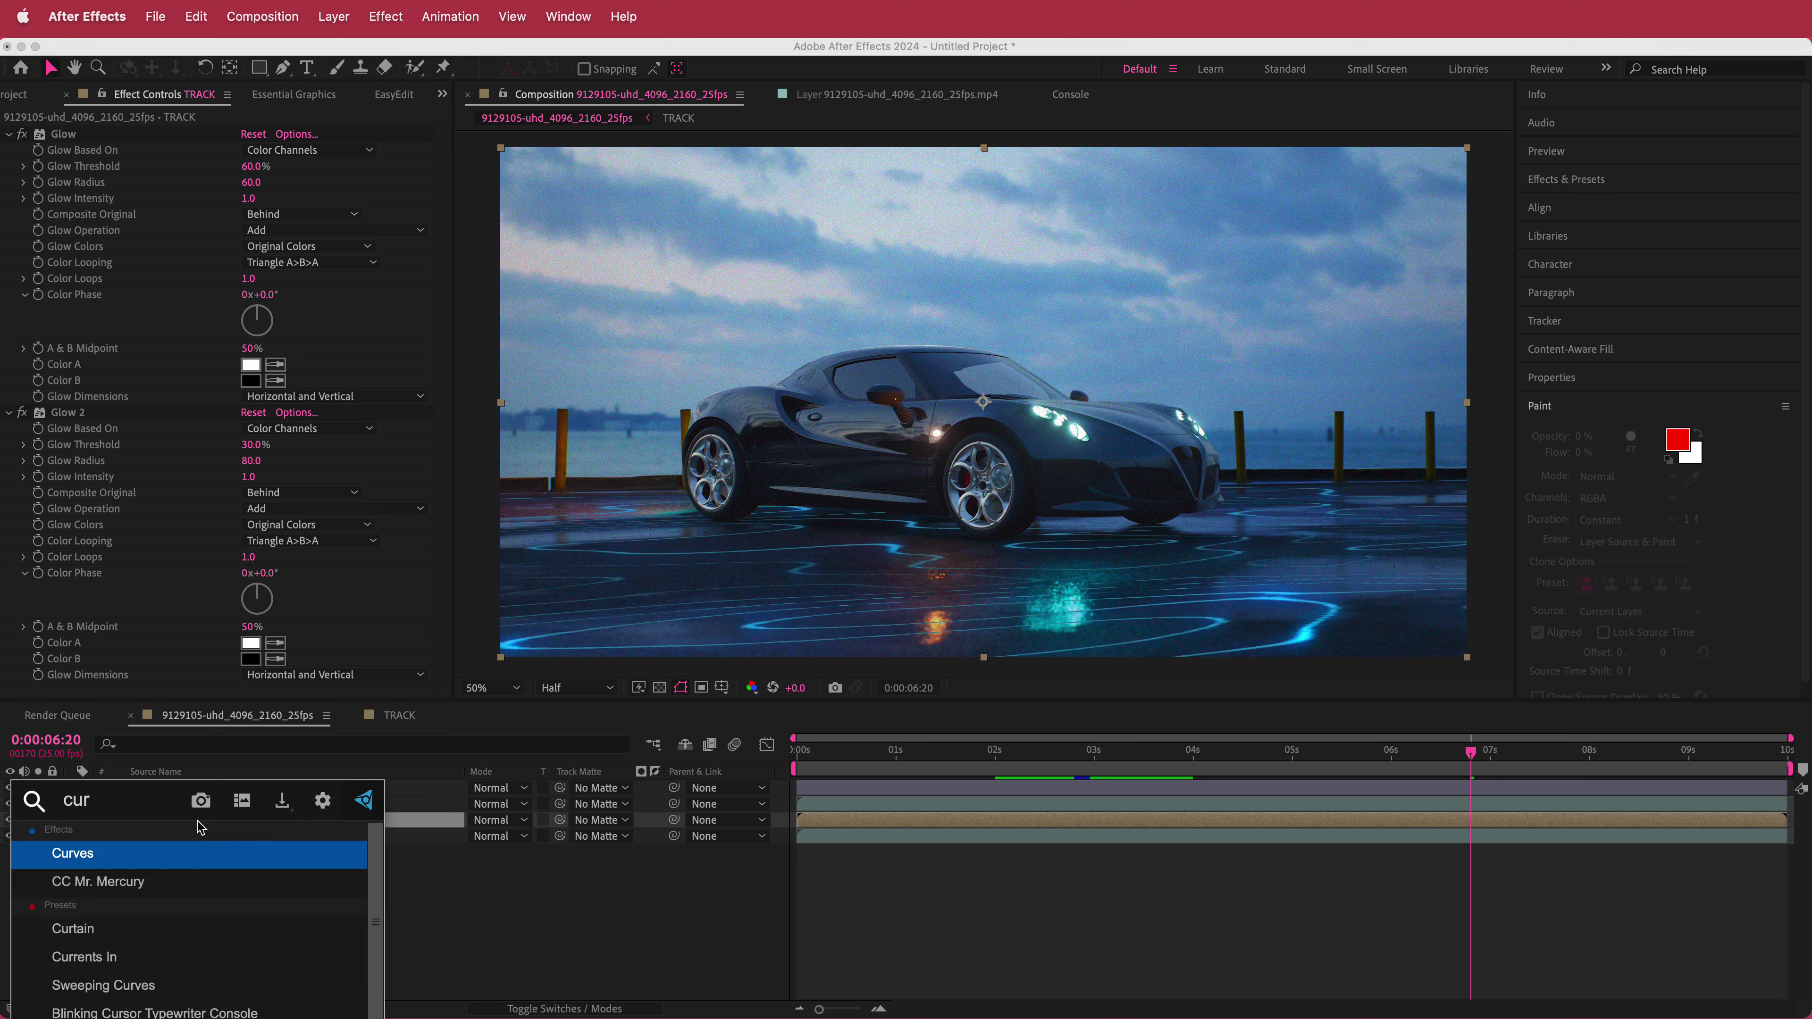
key(Return)
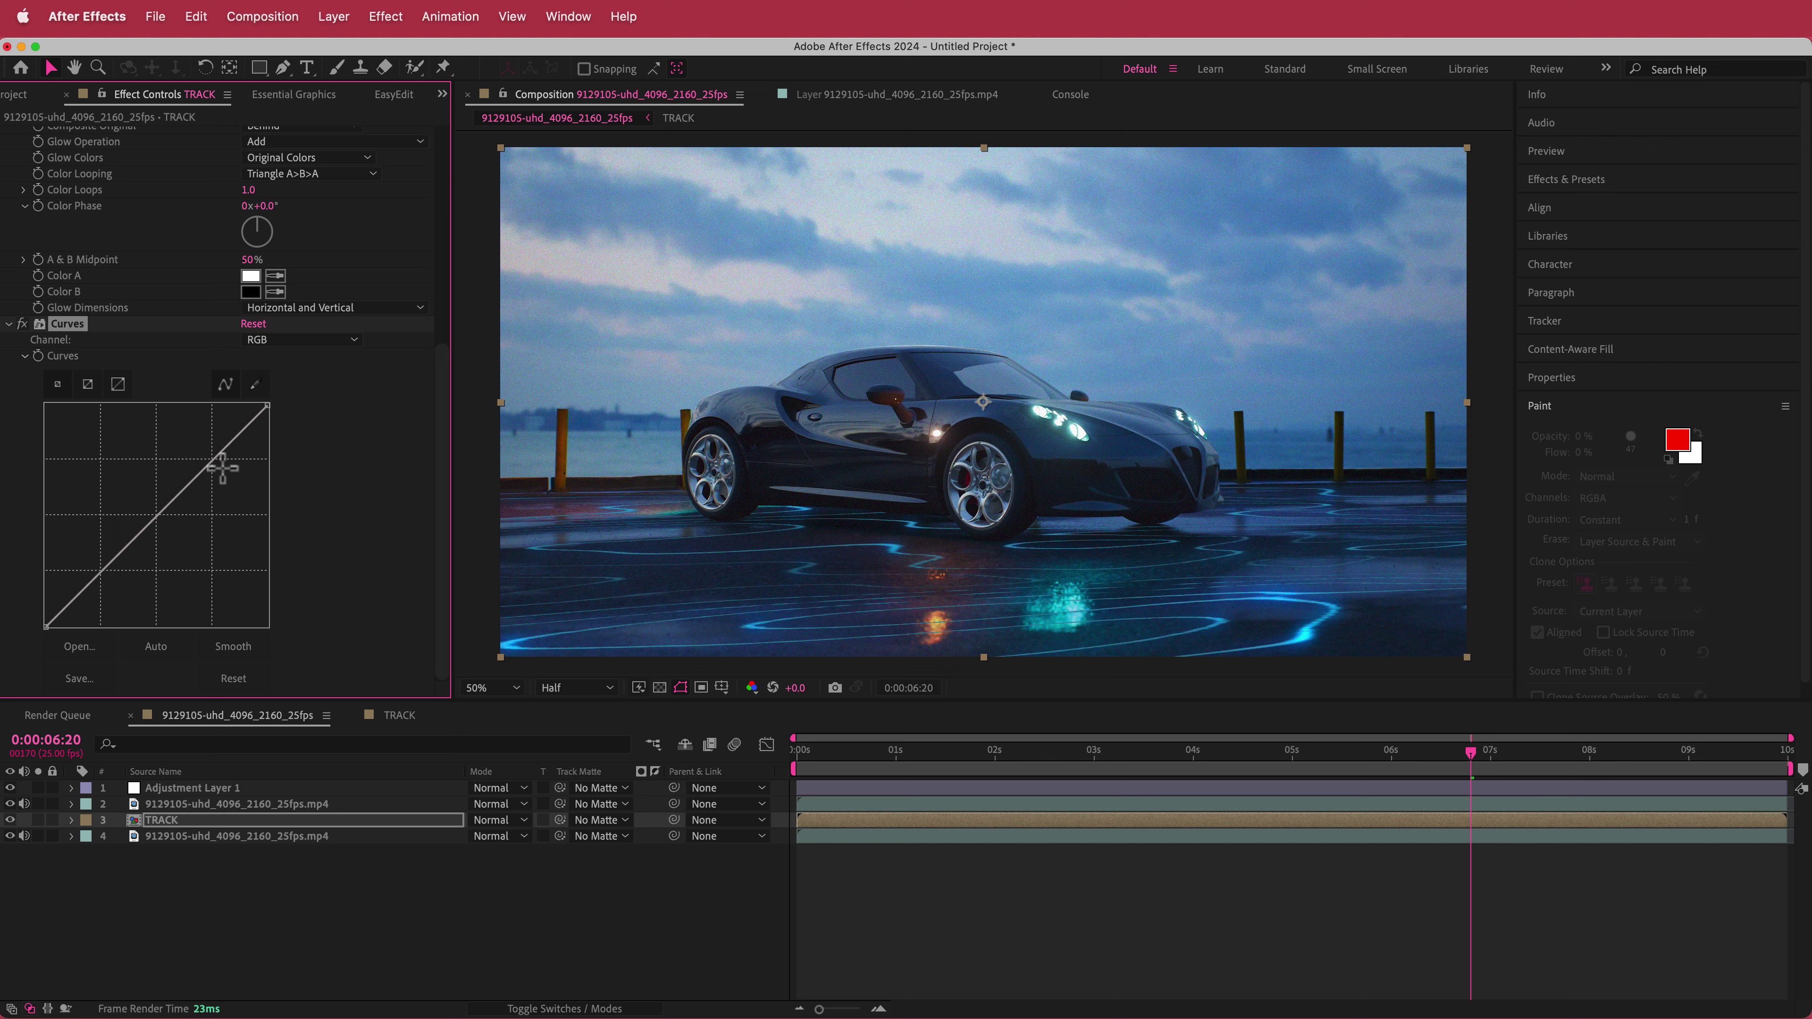
drag(212, 464, 196, 454)
mouse_move(110, 552)
mouse_down()
mouse_move(110, 578)
mouse_move(110, 563)
mouse_up()
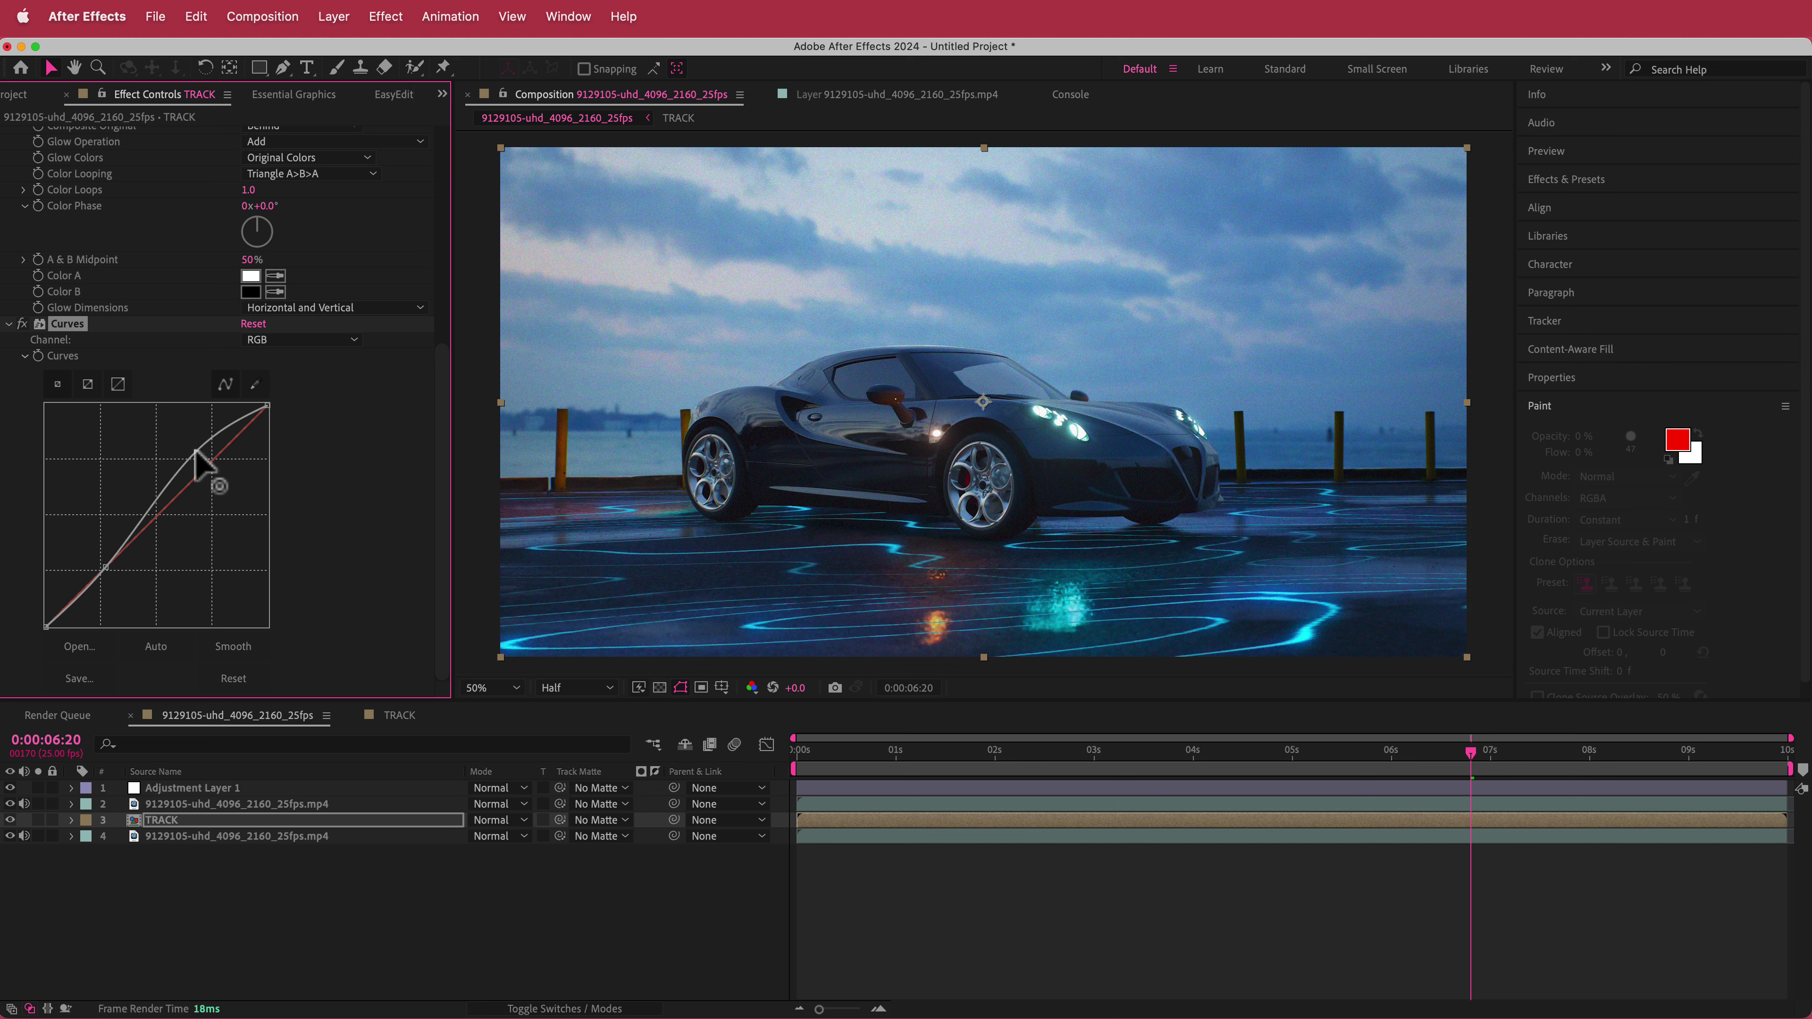
drag(208, 440, 212, 434)
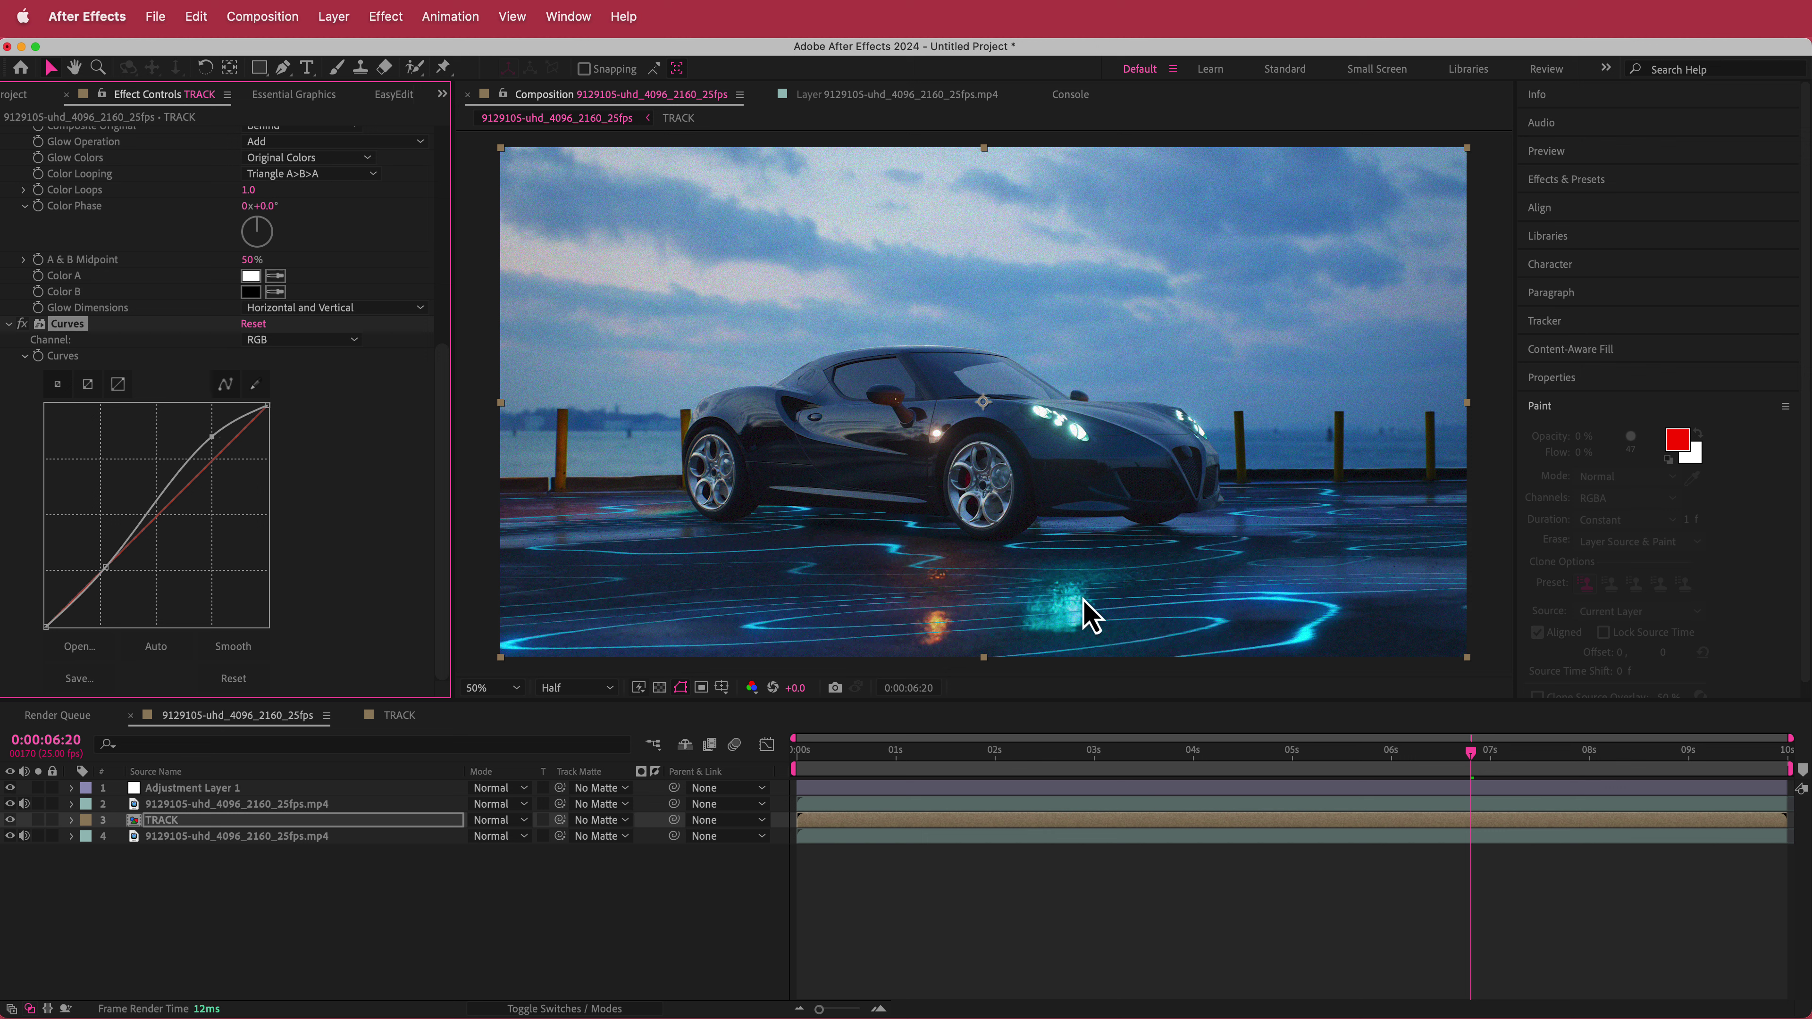
drag(1476, 768, 1387, 778)
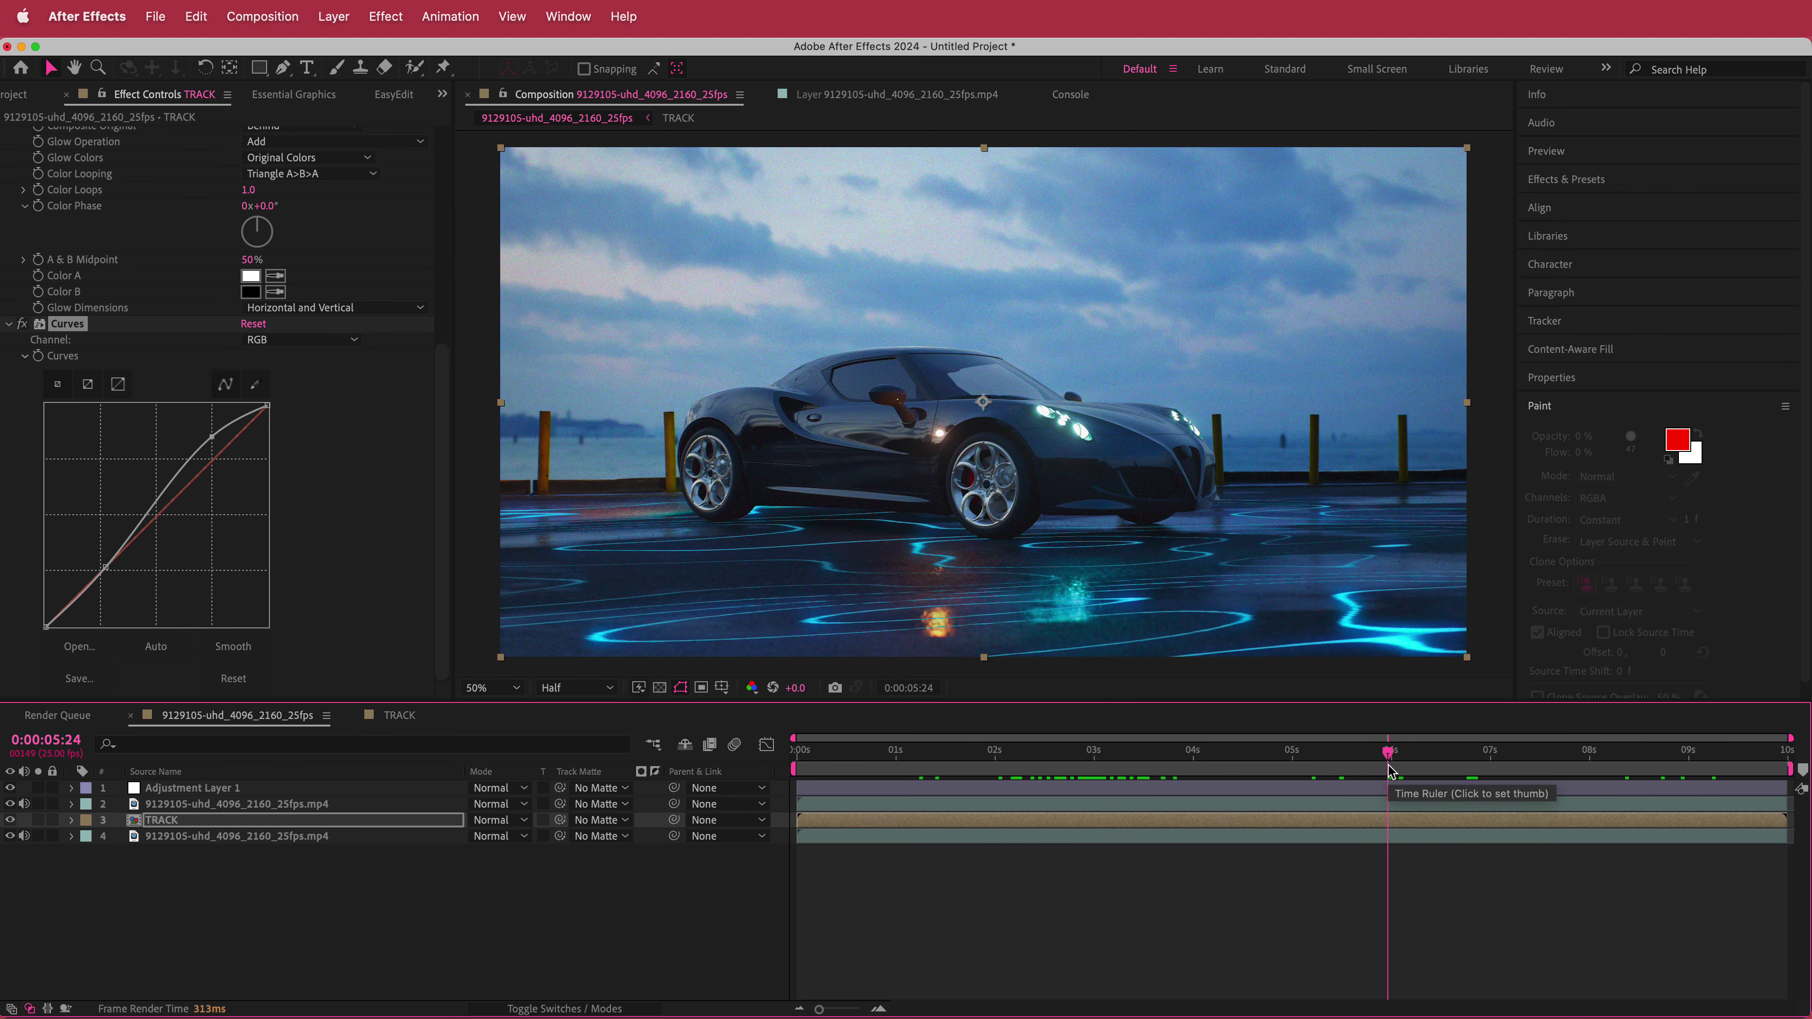